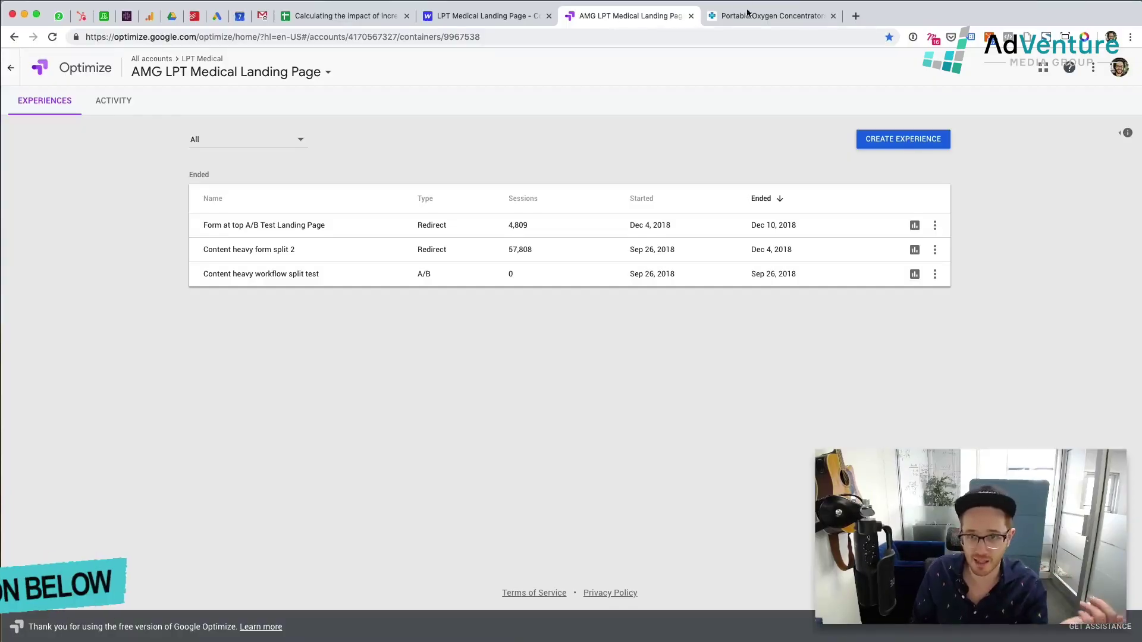
Scroll through the LPT Medical landing page and back up to the top.
scroll(987, 430, down, 20)
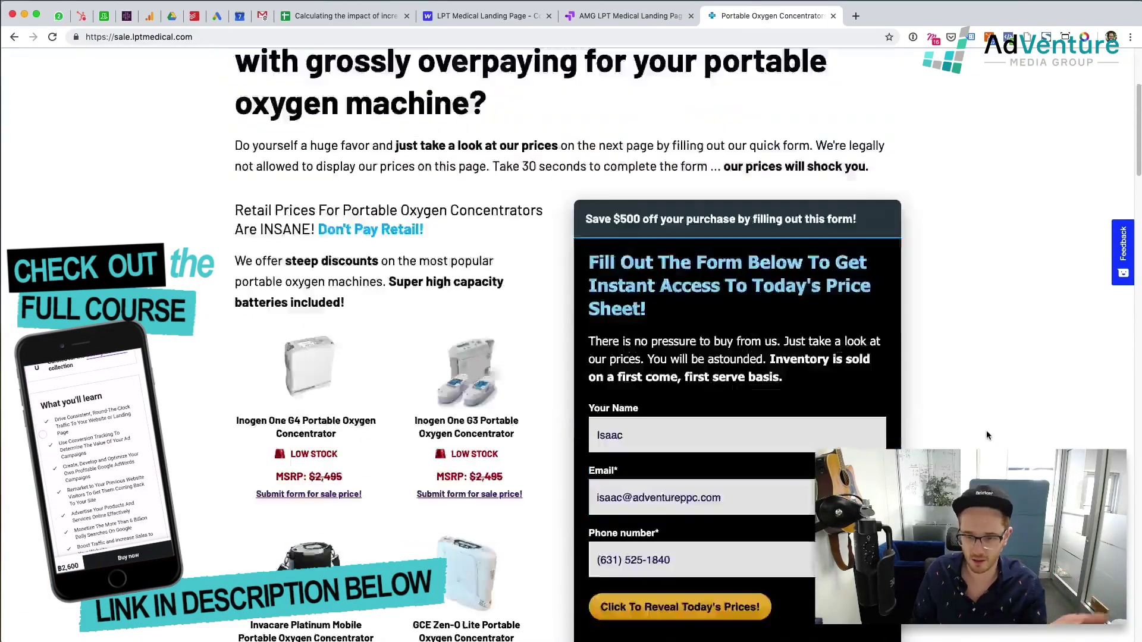
scroll(989, 428, down, 15)
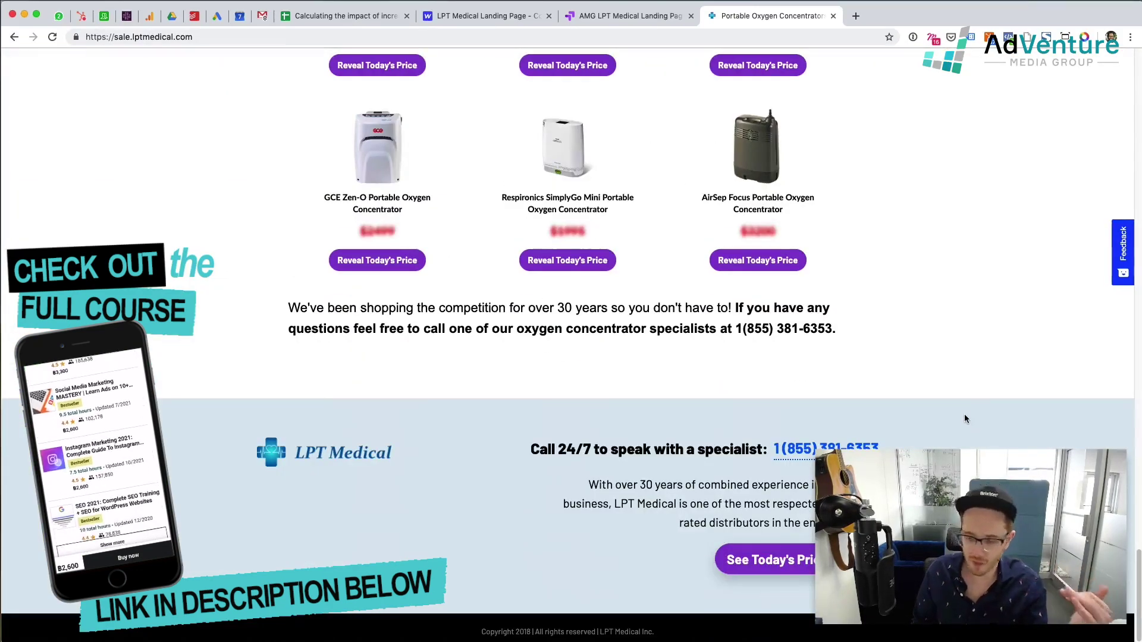
scroll(958, 404, up, 20)
scroll(920, 369, up, 6)
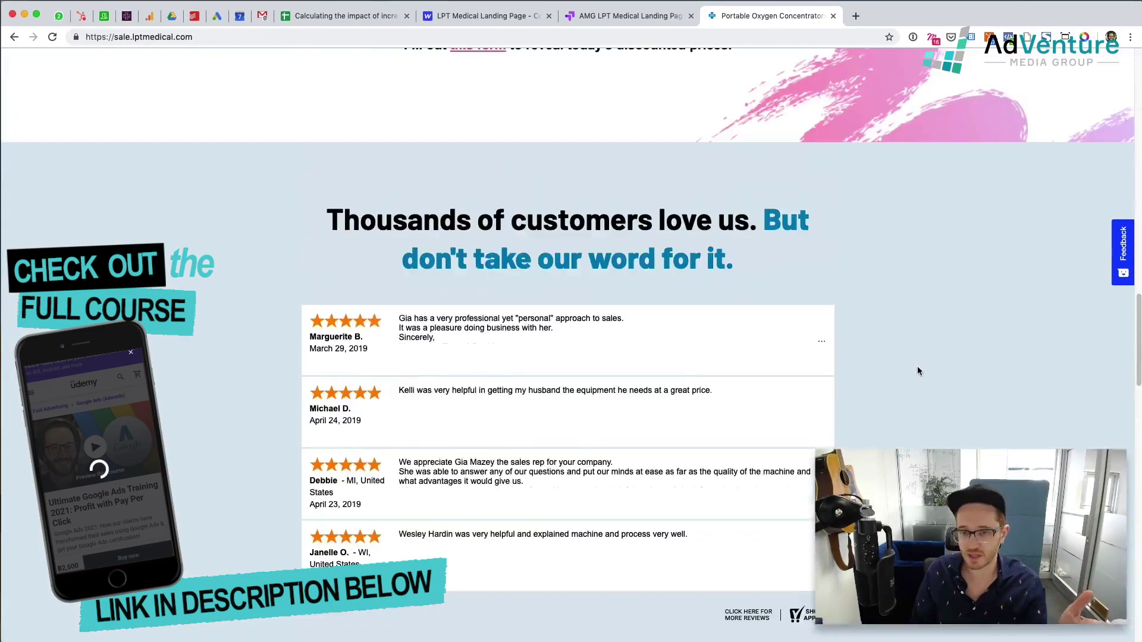
scroll(915, 370, up, 2)
scroll(911, 371, up, 10)
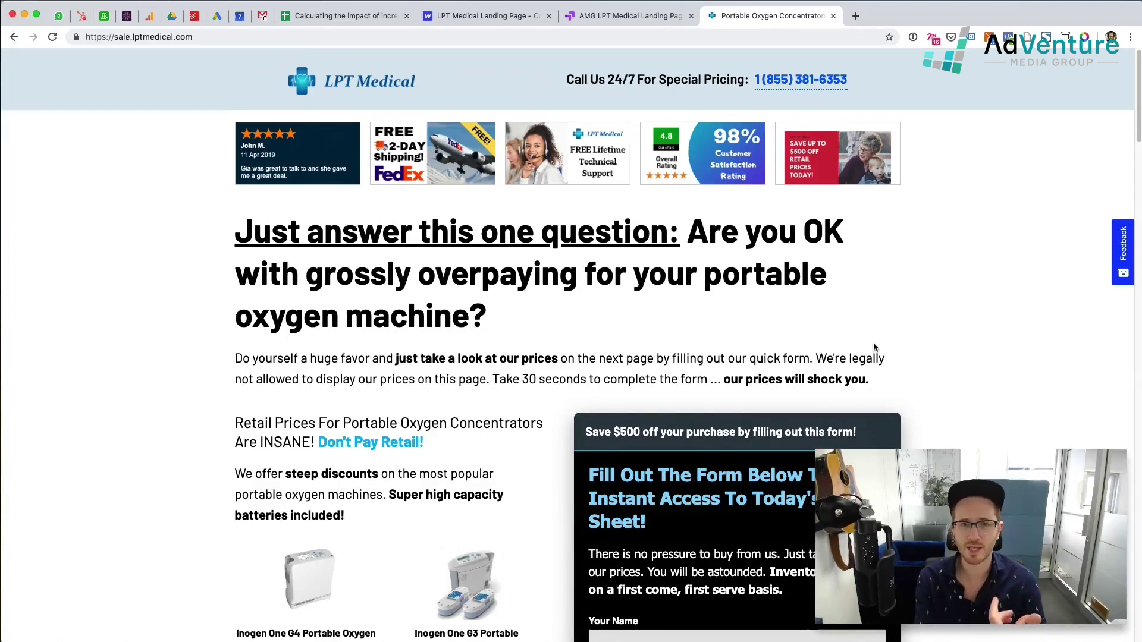
Check the quote form's Name entry and phone number, then return to the top.
scroll(874, 347, down, 4)
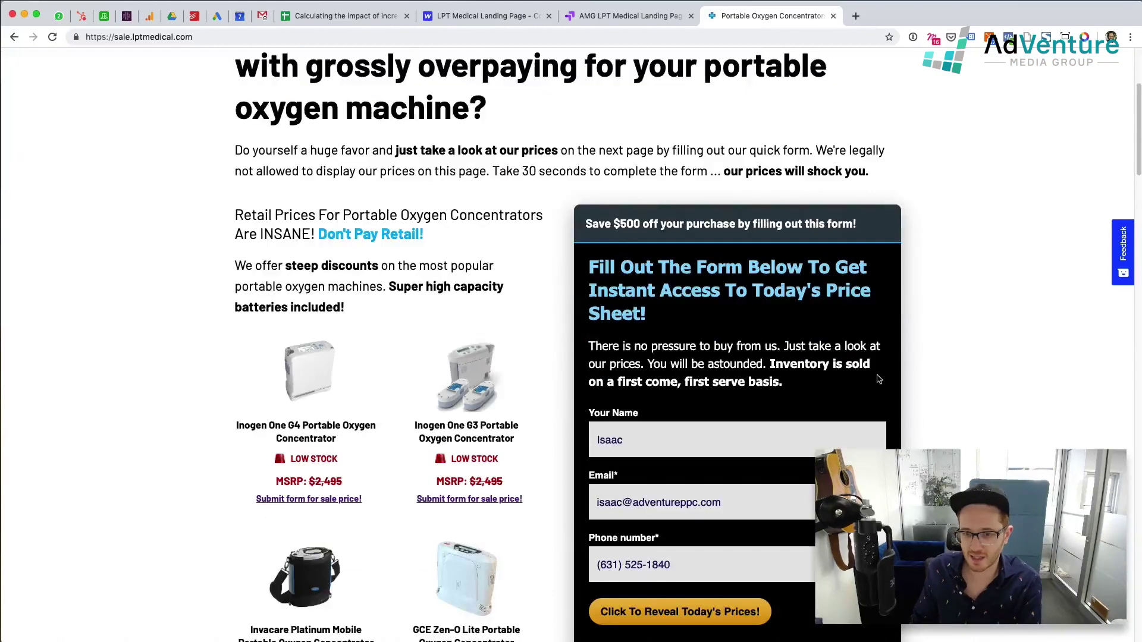
click(746, 433)
click(842, 437)
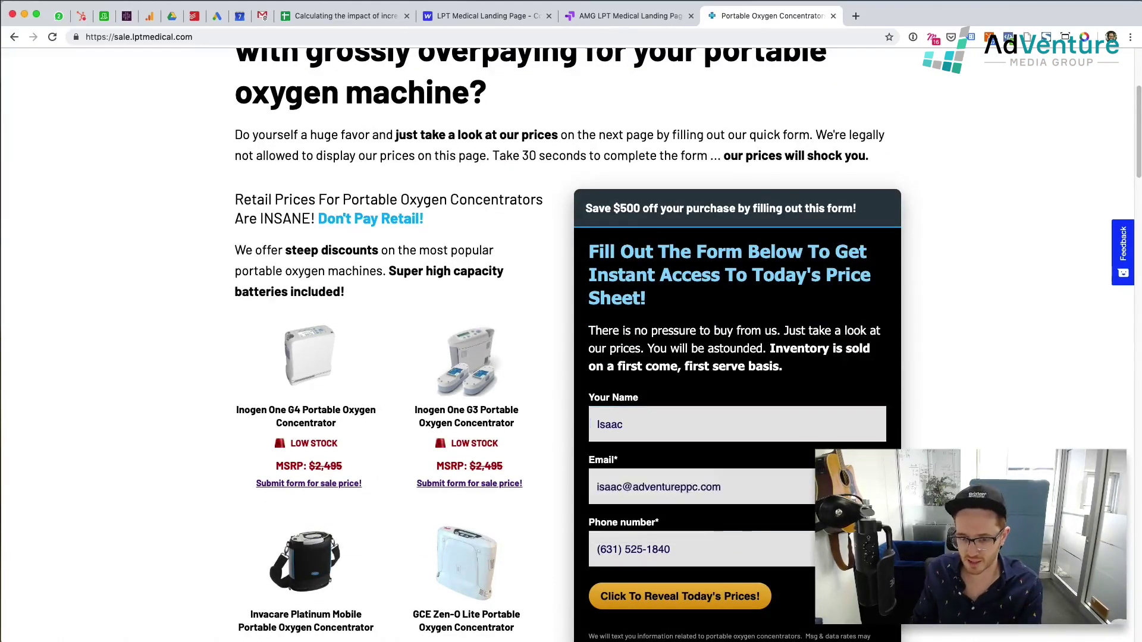
scroll(704, 482, down, 1)
scroll(704, 482, down, 4)
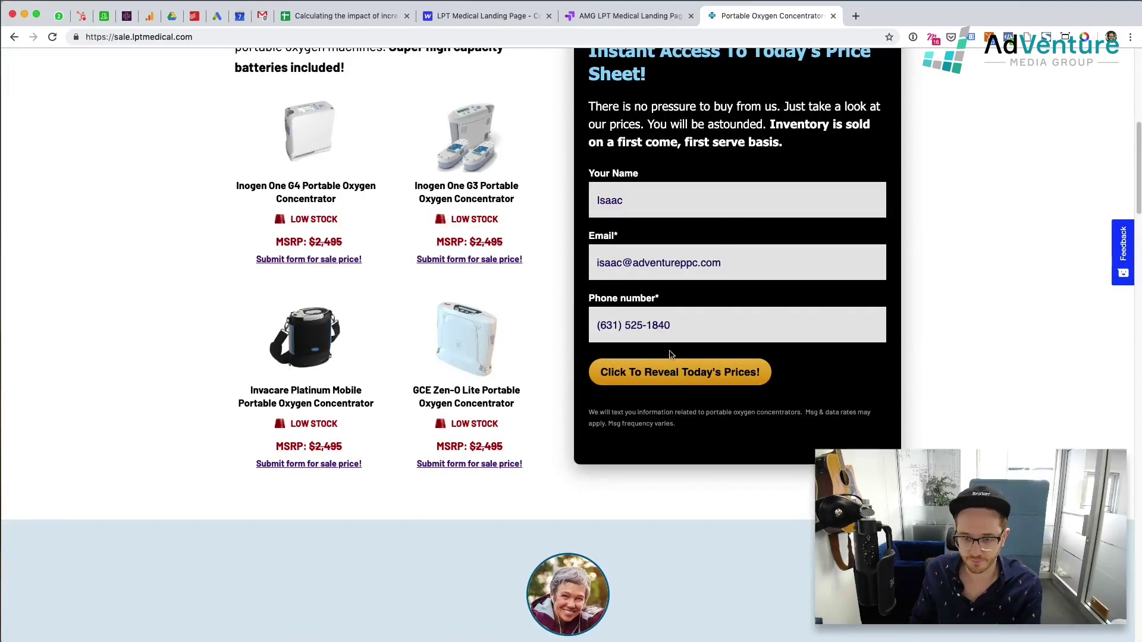
triple_click(659, 326)
scroll(653, 338, up, 8)
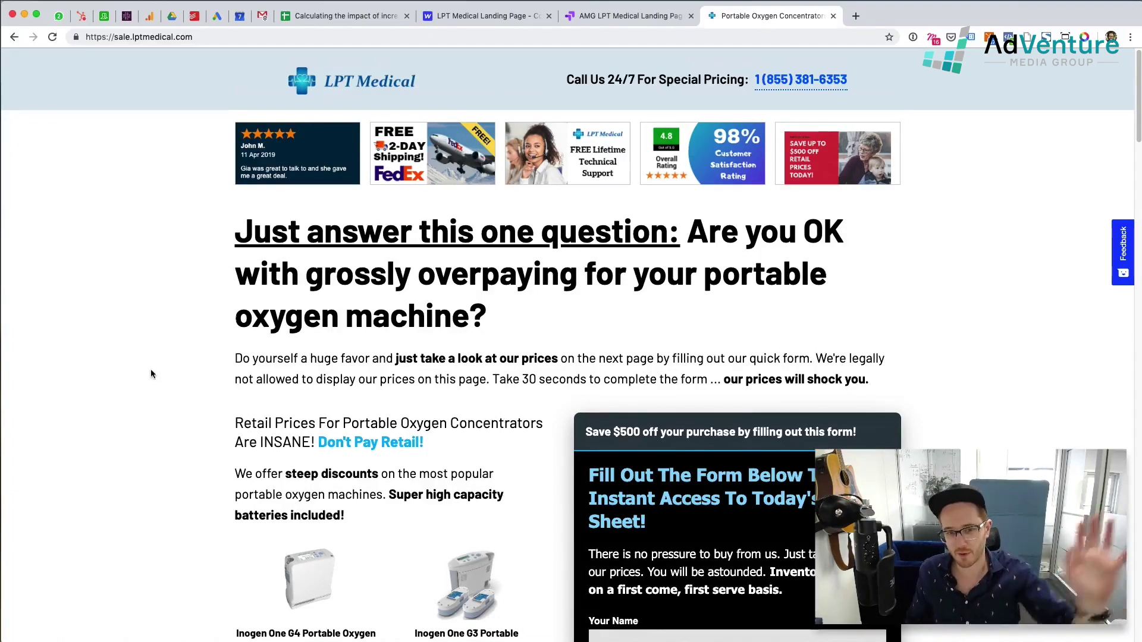
Review the landing page again, then return to the AMG LPT Medical Landing Page experiences list.
scroll(155, 357, down, 10)
scroll(157, 355, down, 7)
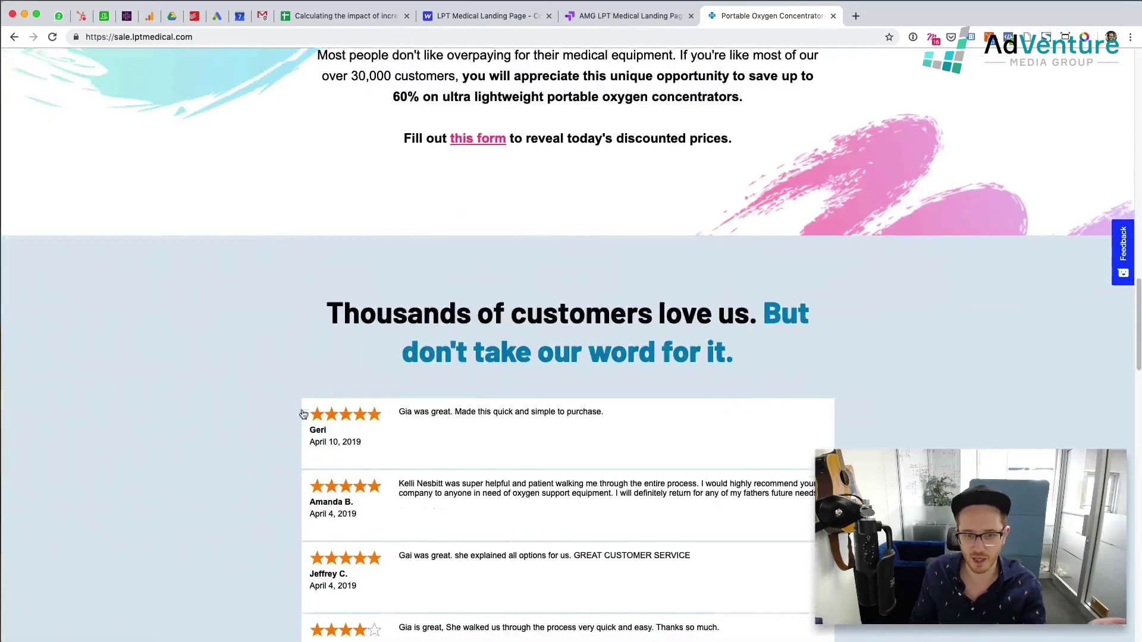
scroll(298, 411, down, 3)
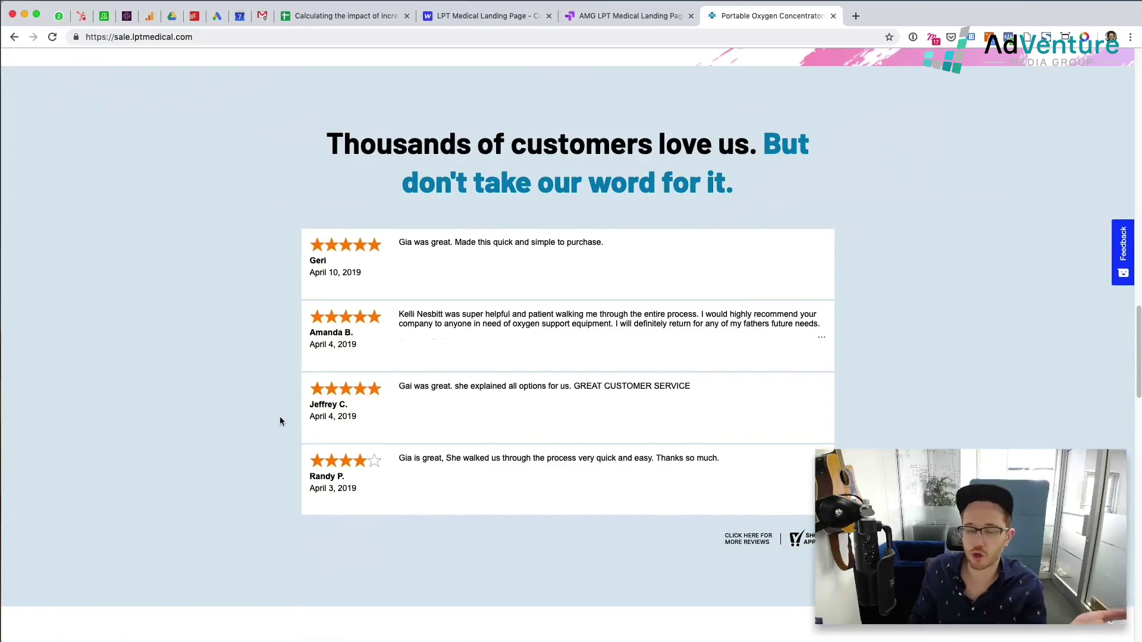
scroll(250, 398, down, 10)
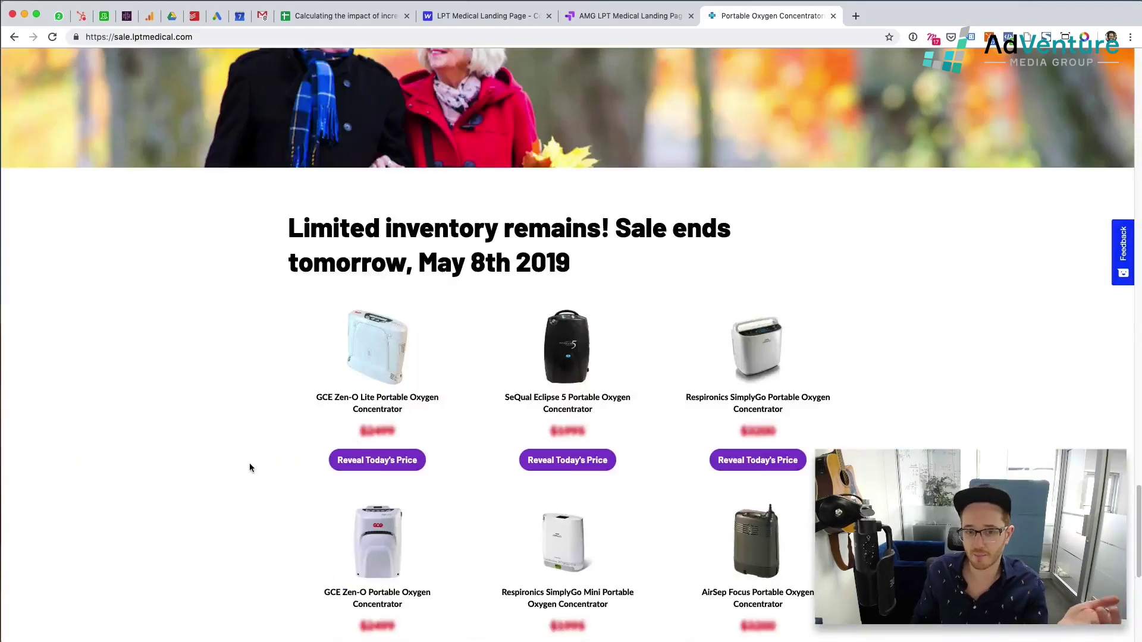
scroll(248, 453, down, 4)
scroll(274, 449, up, 10)
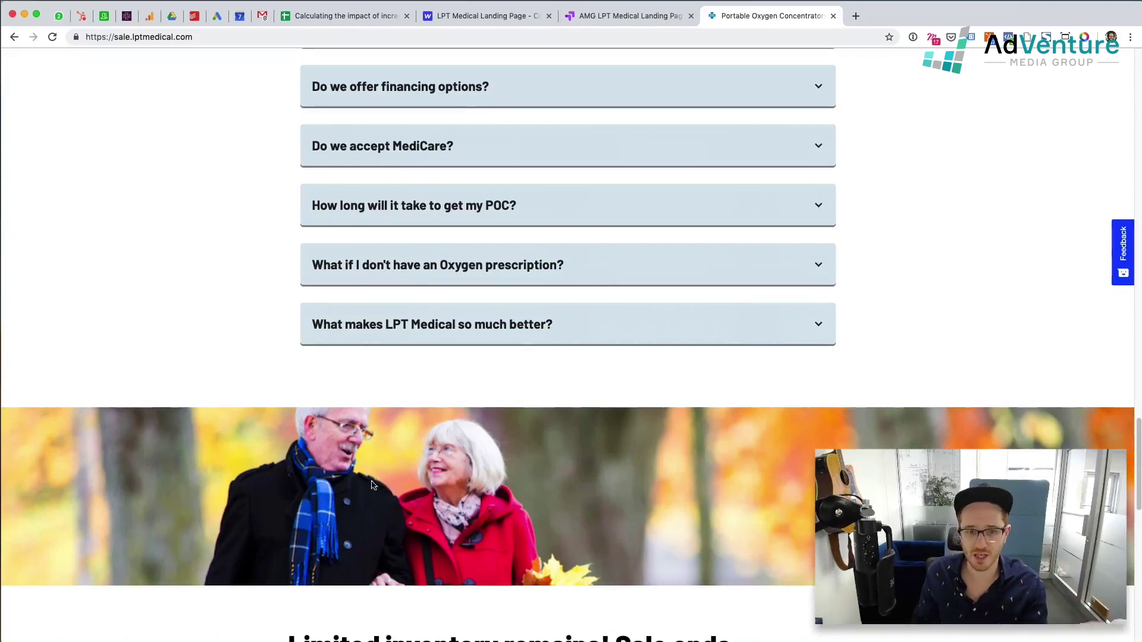
scroll(372, 485, up, 15)
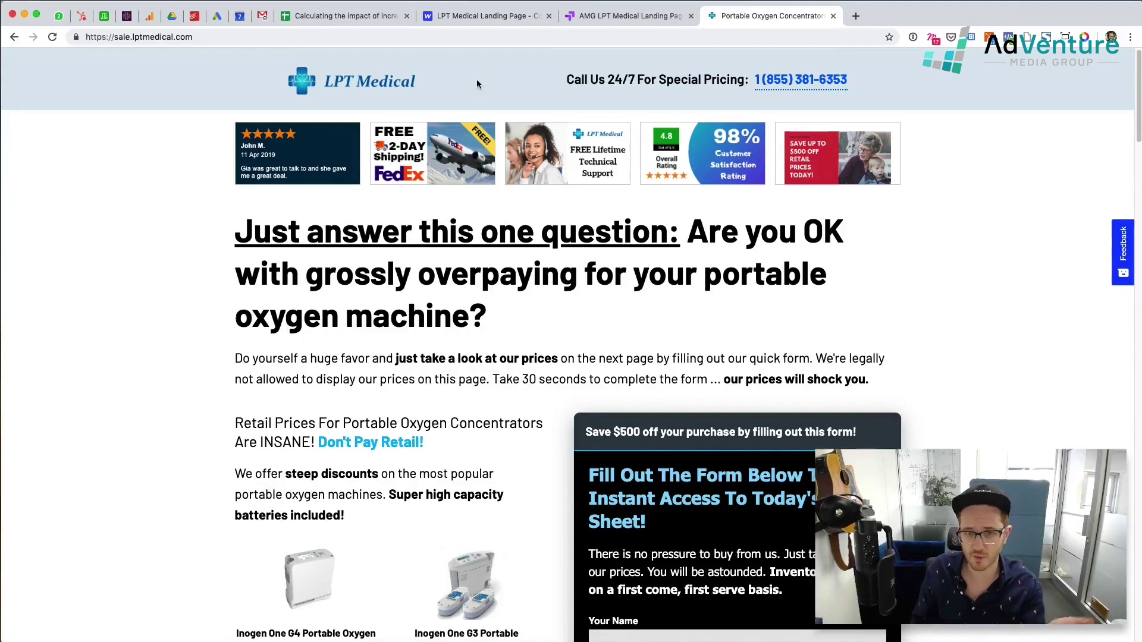
click(577, 20)
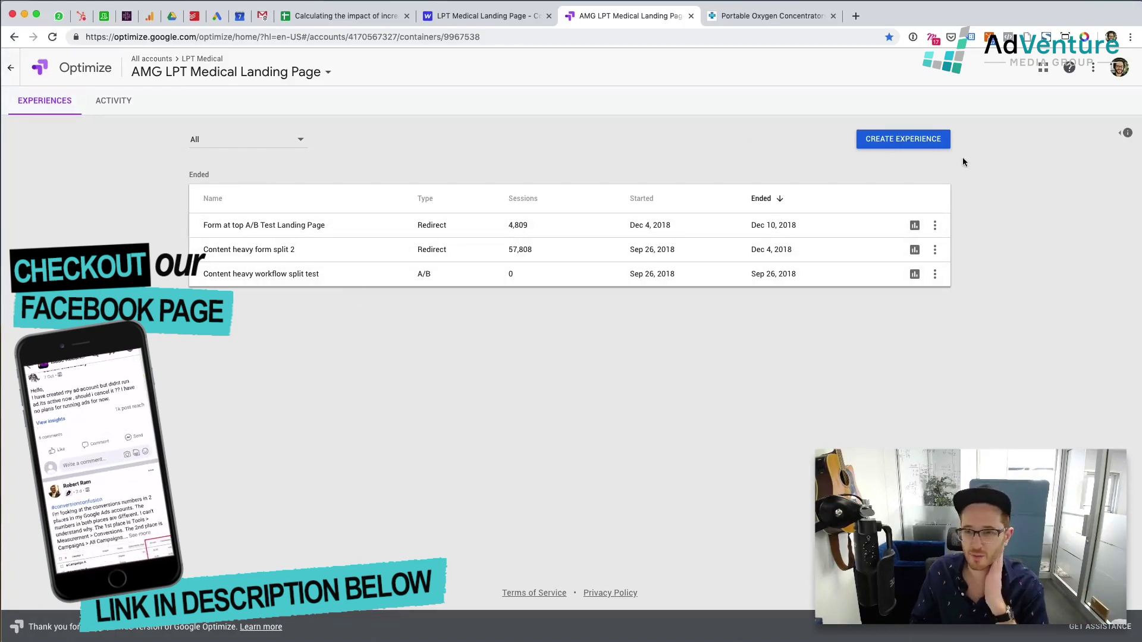
click(909, 142)
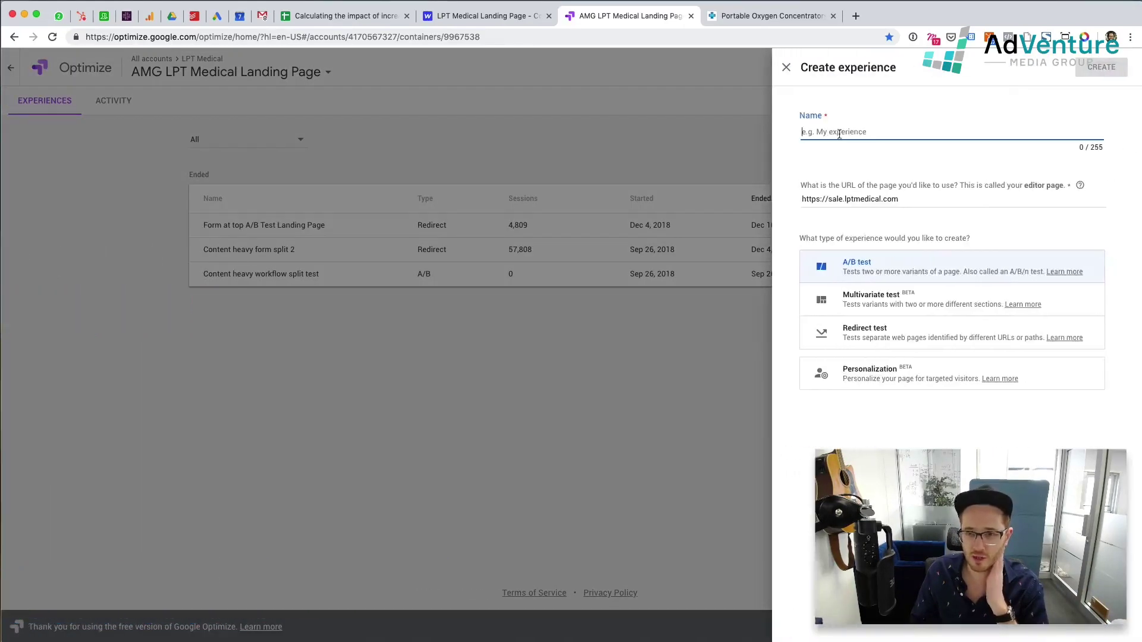
click(839, 133)
click(843, 157)
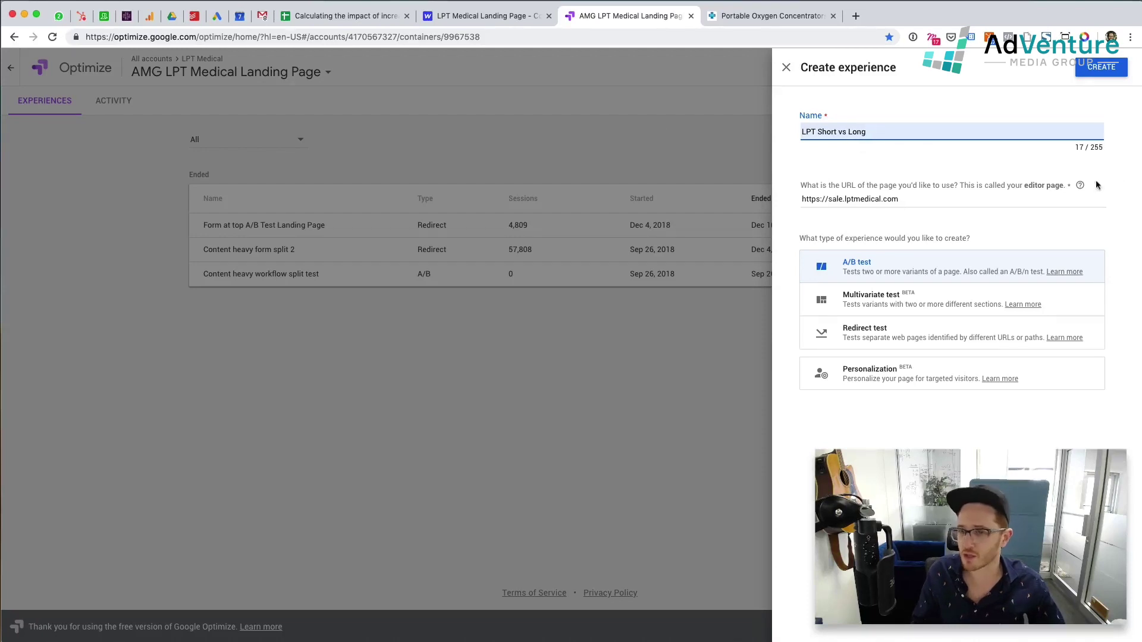
click(905, 196)
triple_click(922, 197)
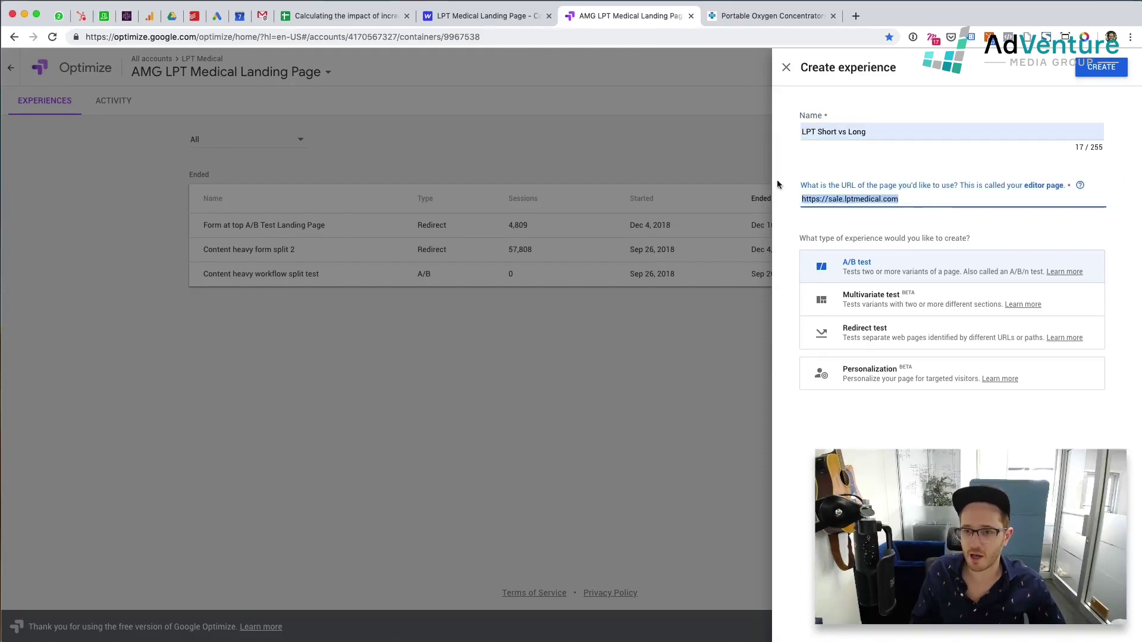
click(874, 267)
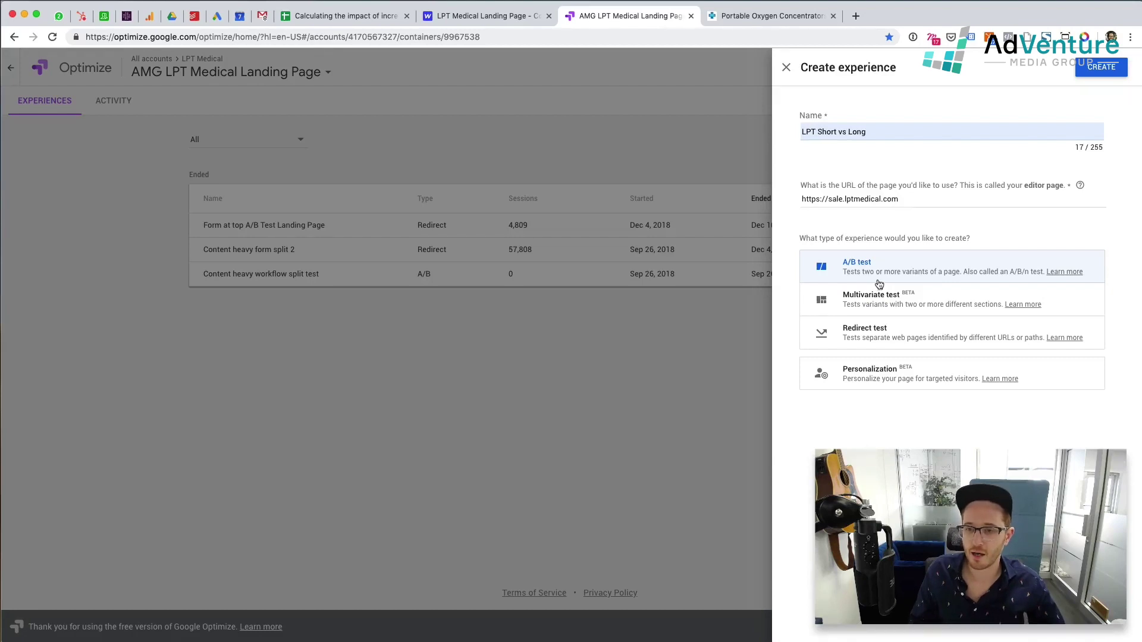
click(1102, 70)
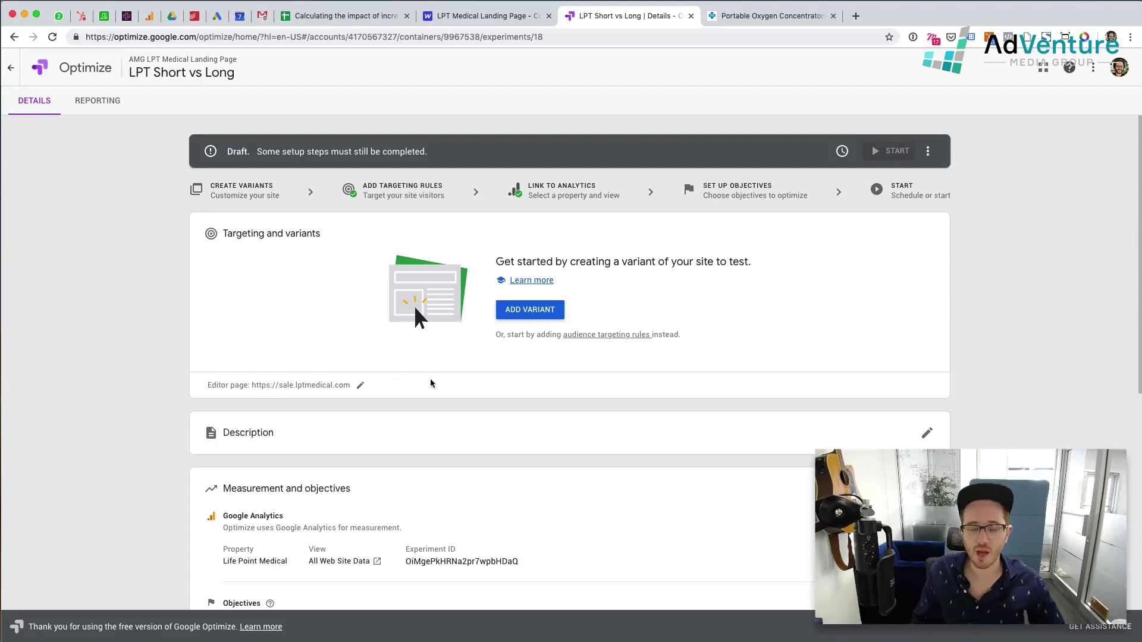
Add a variant named 'Short Version' beside the Original, each weighted 50%.
scroll(431, 374, down, 6)
scroll(426, 400, up, 6)
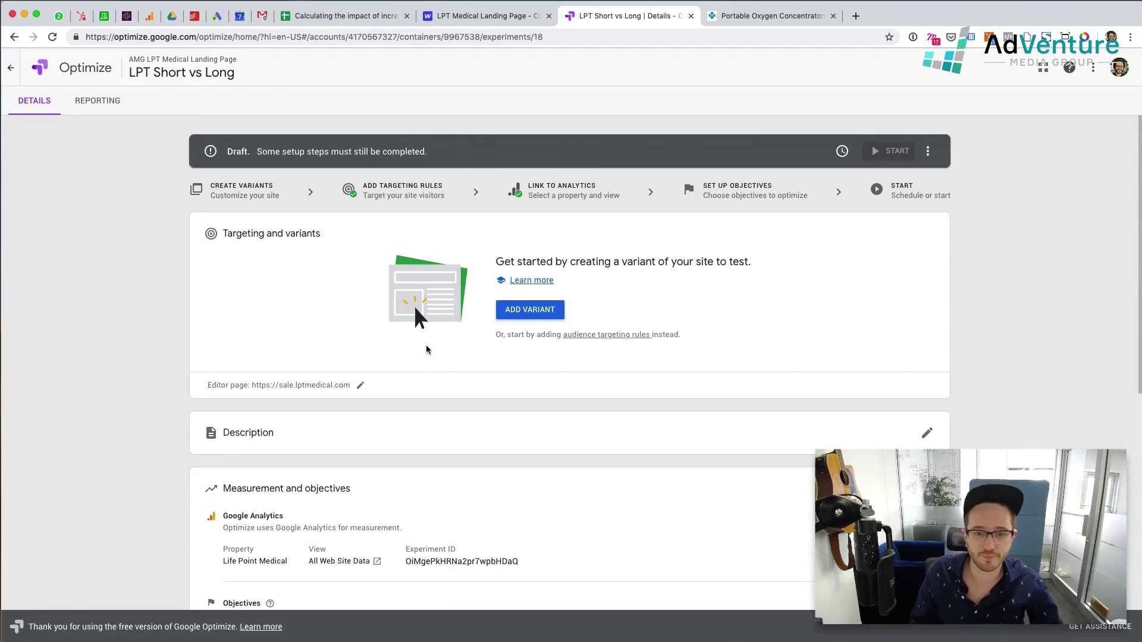
scroll(510, 271, down, 2)
click(523, 215)
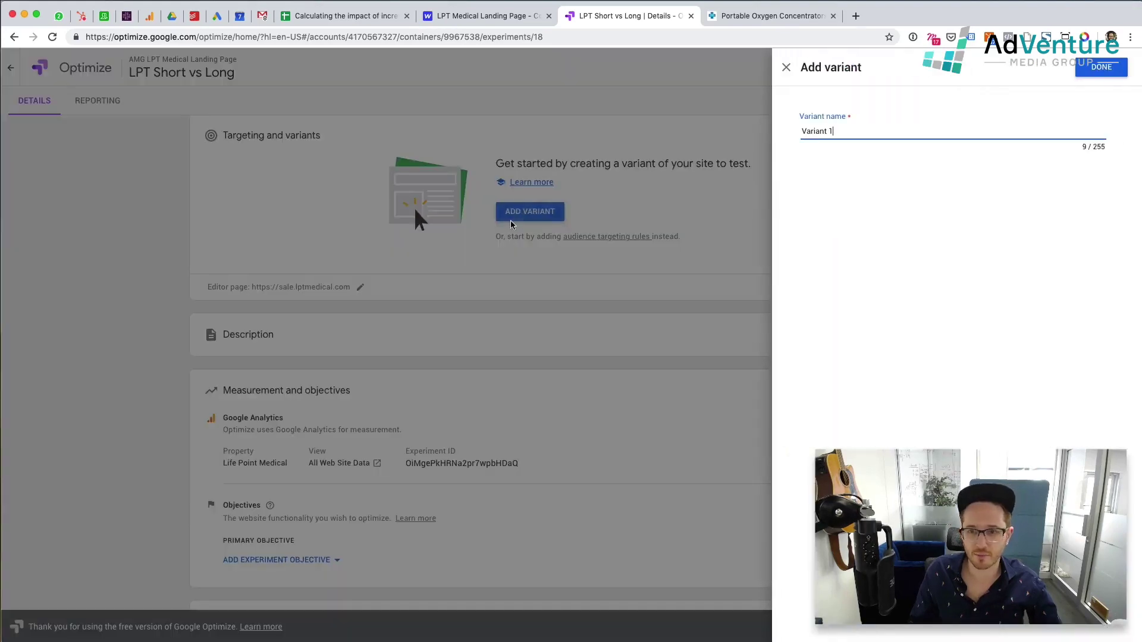
drag(839, 130, 732, 124)
text(Short Version)
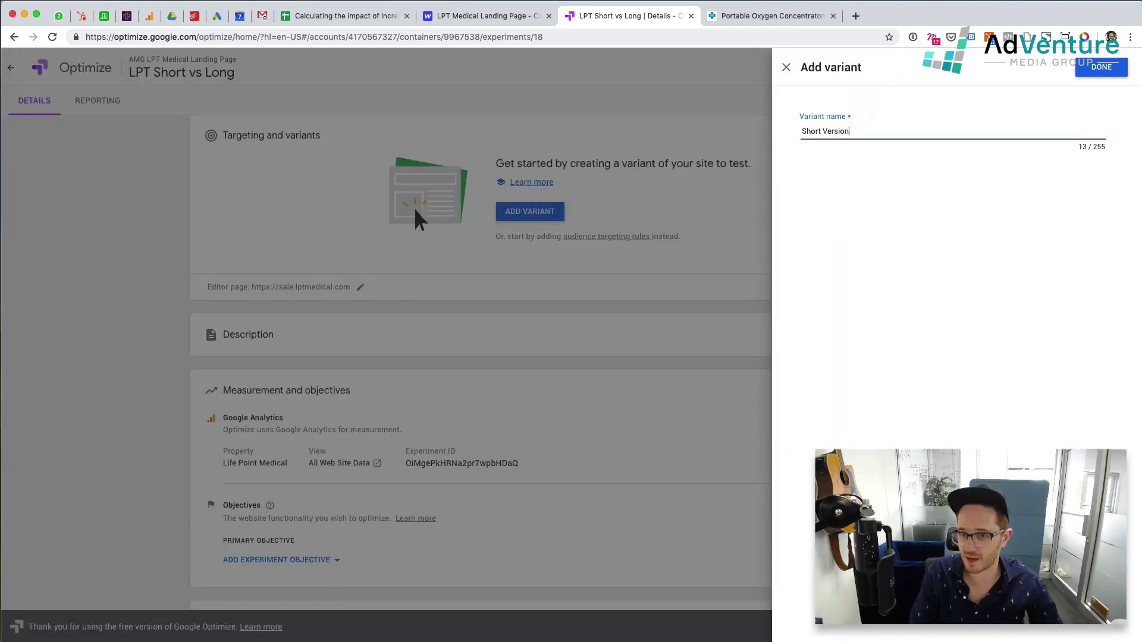
click(1098, 67)
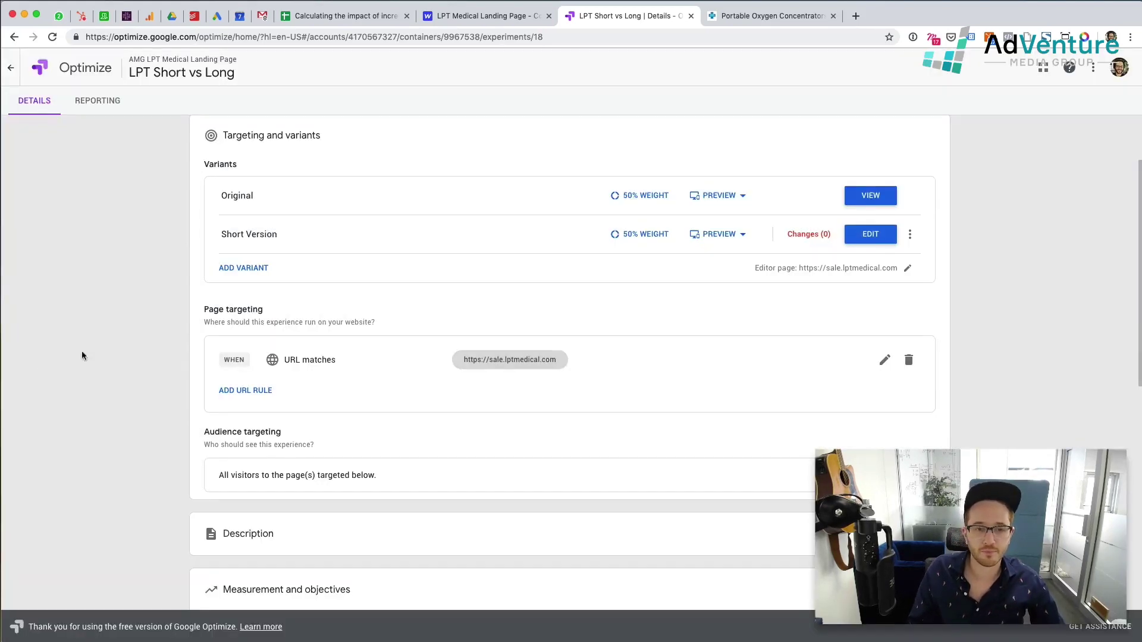
scroll(212, 384, up, 2)
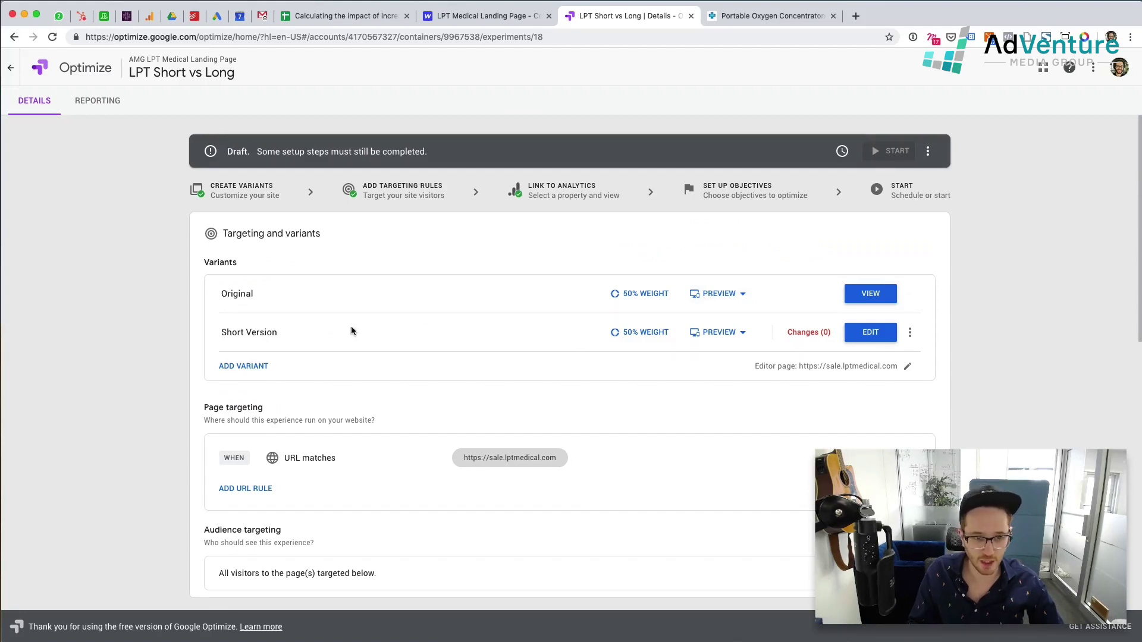
scroll(351, 326, down, 1)
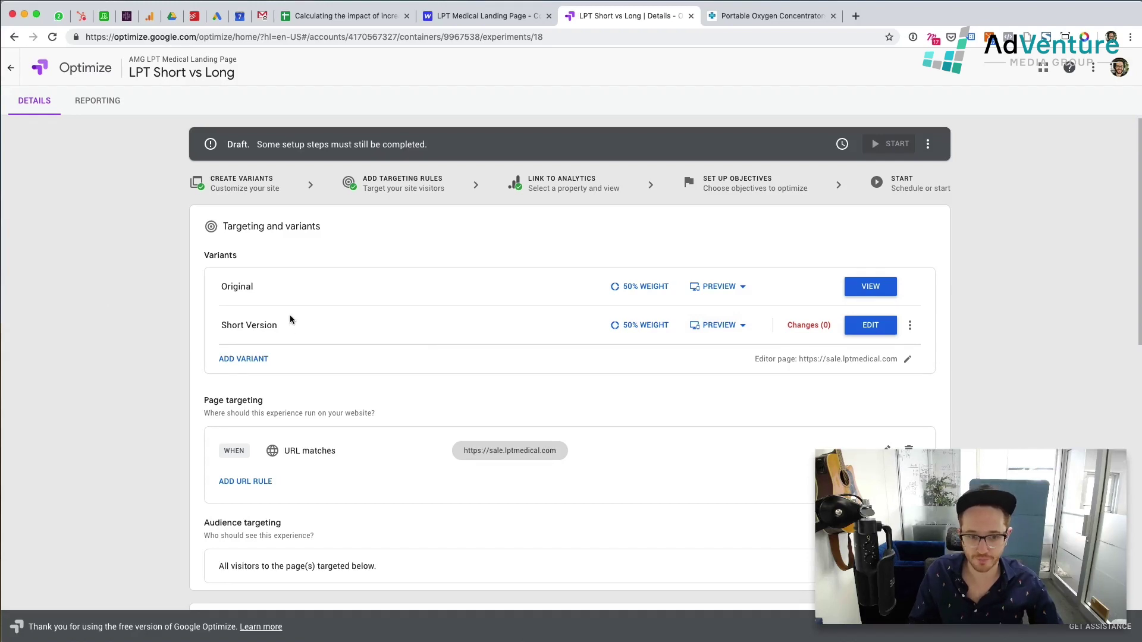
Add the Google Optimize extension to Chrome from the Chrome Web Store.
click(871, 326)
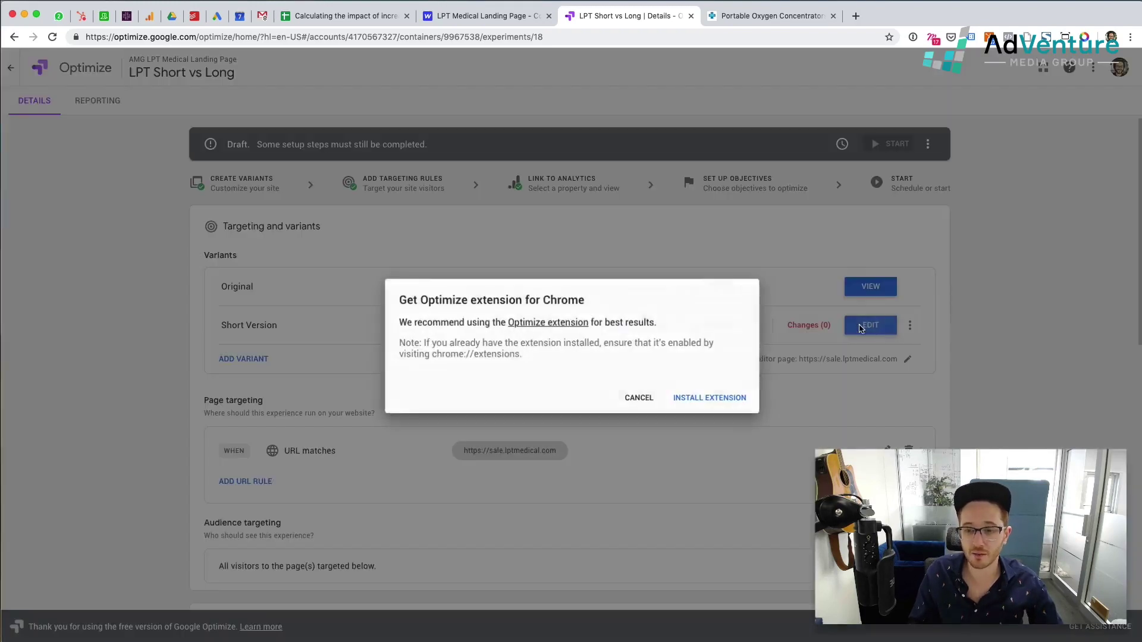
click(684, 396)
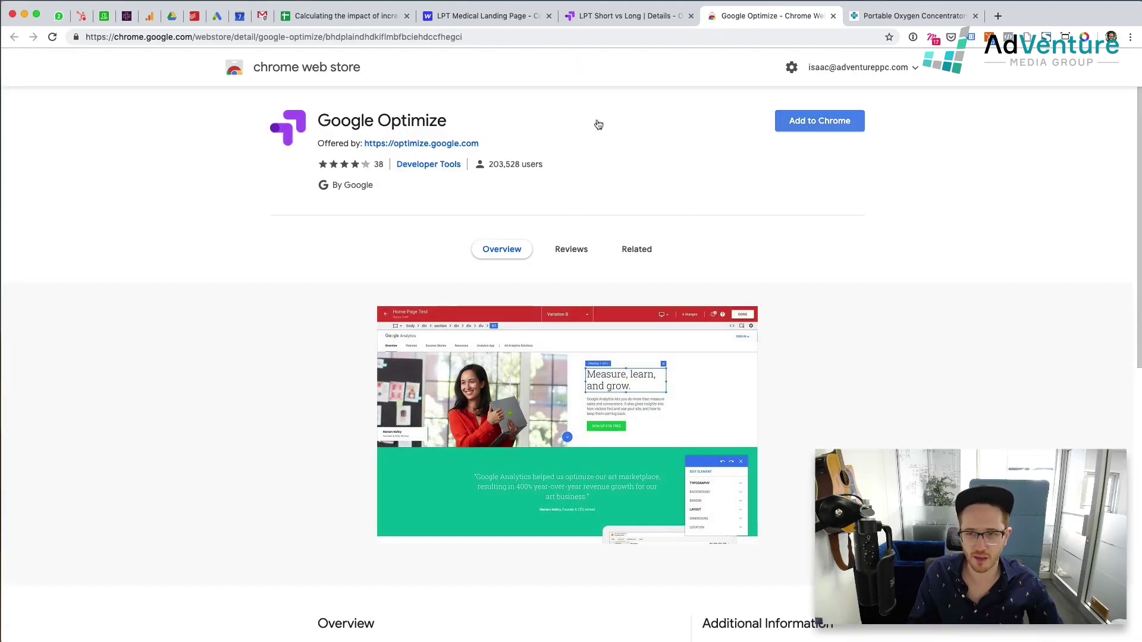
click(776, 119)
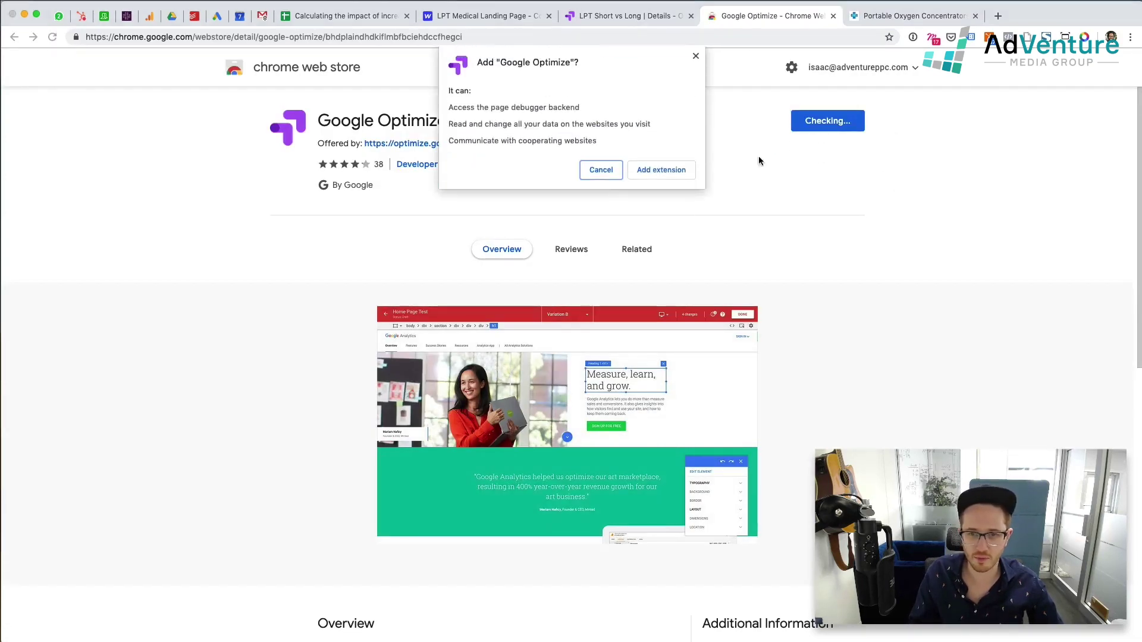
click(654, 169)
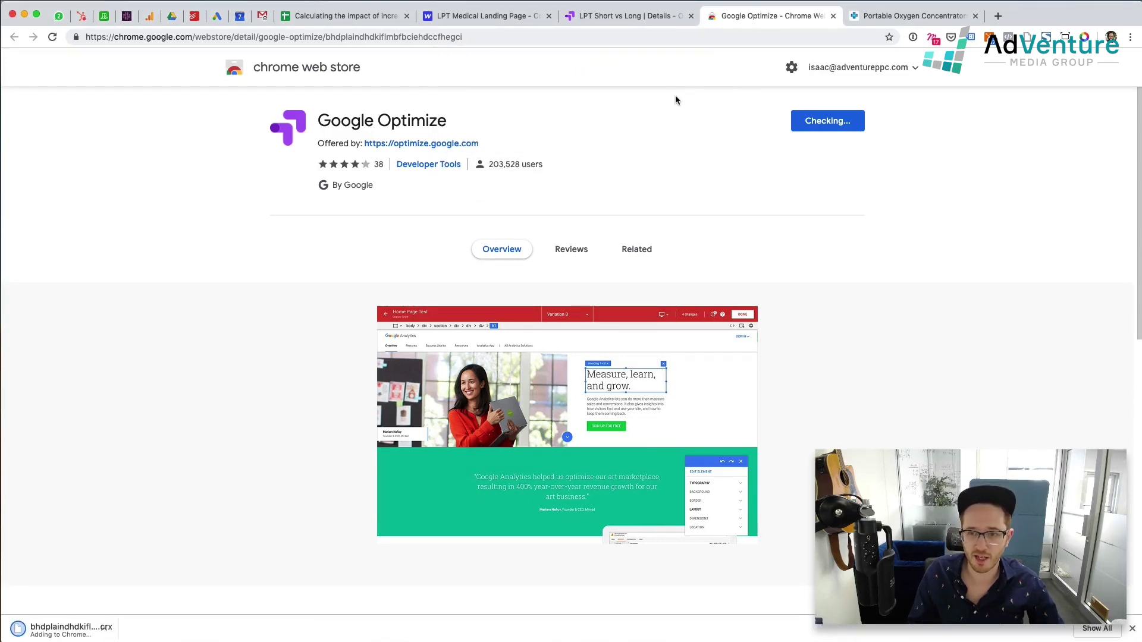
Back in LPT Short vs Long, dismiss the extension prompt and edit the Short Version variant.
click(638, 20)
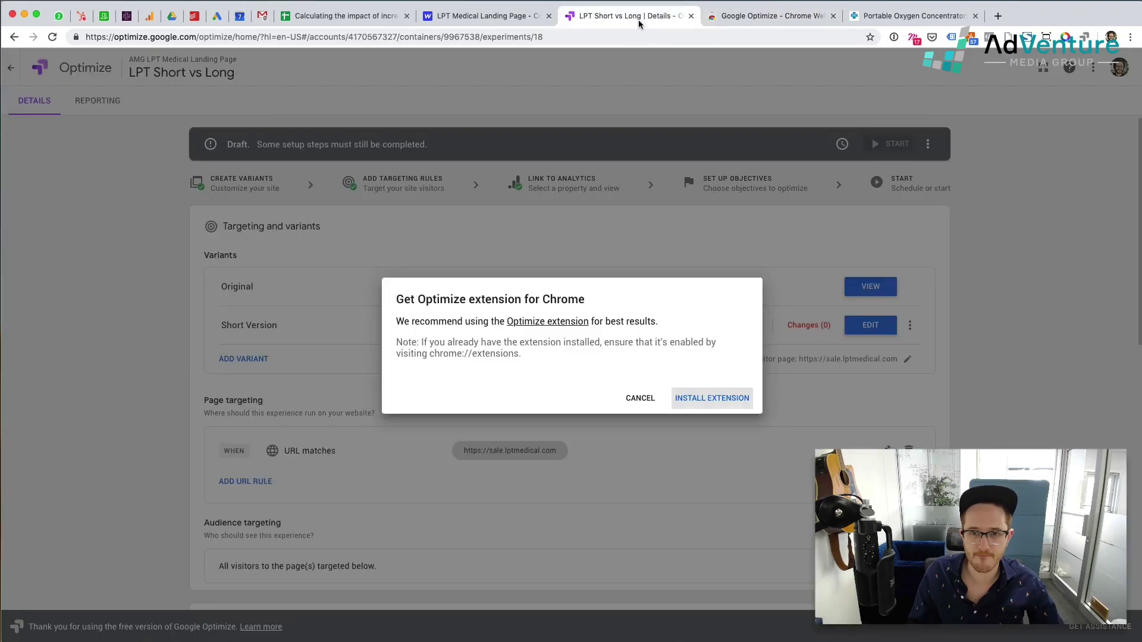
click(635, 400)
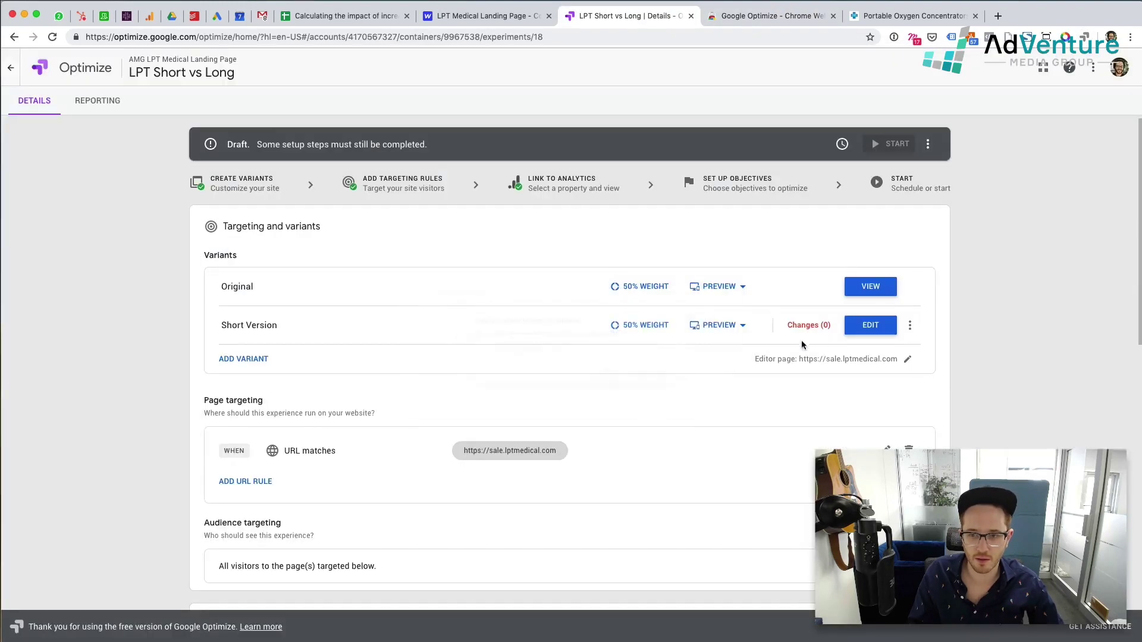
click(871, 326)
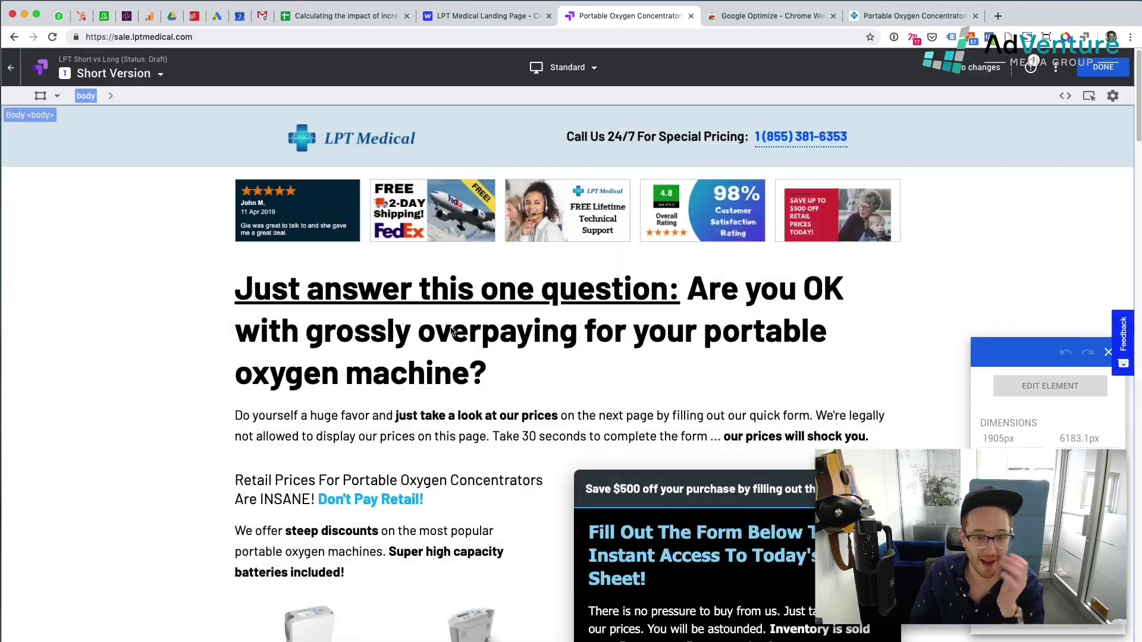
Remove the limited-time sale section from the Short Version variant.
click(334, 143)
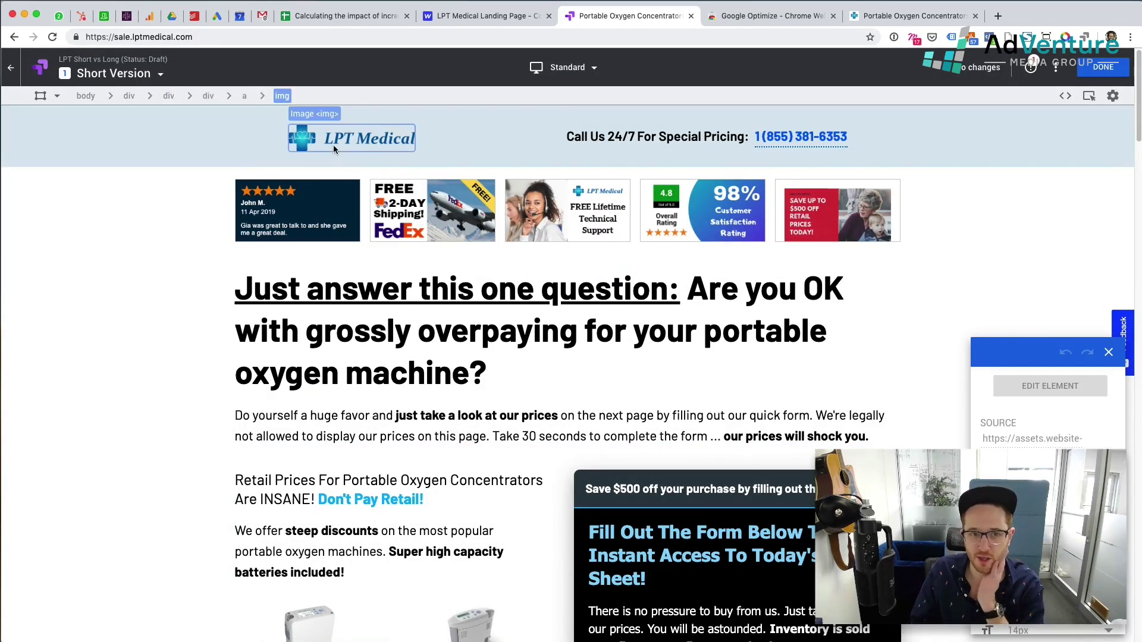
click(678, 174)
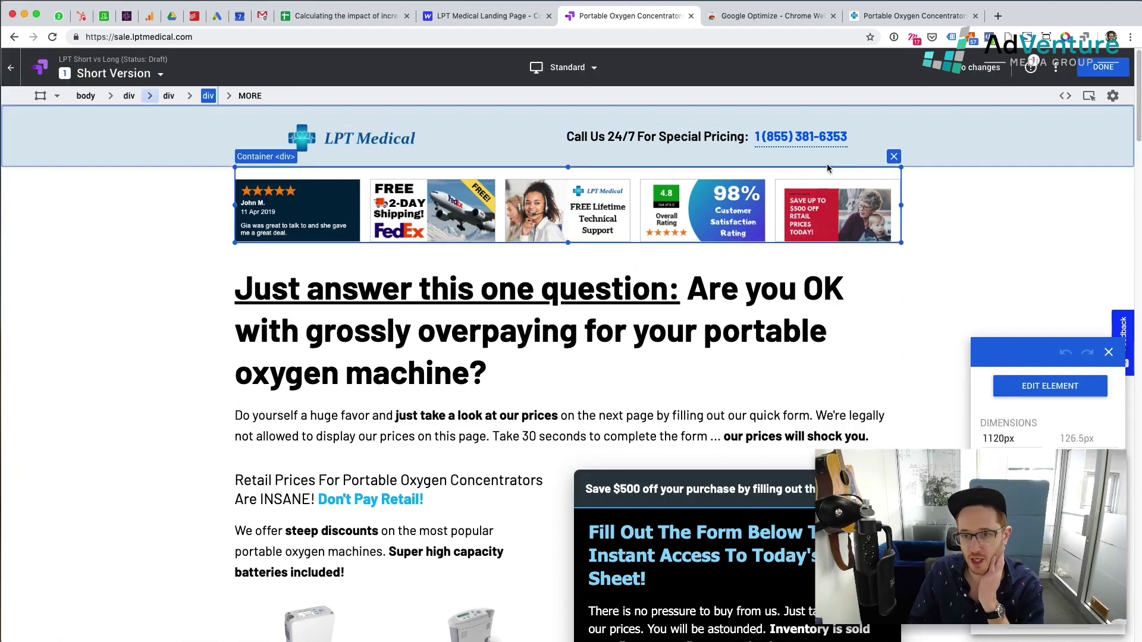
click(119, 382)
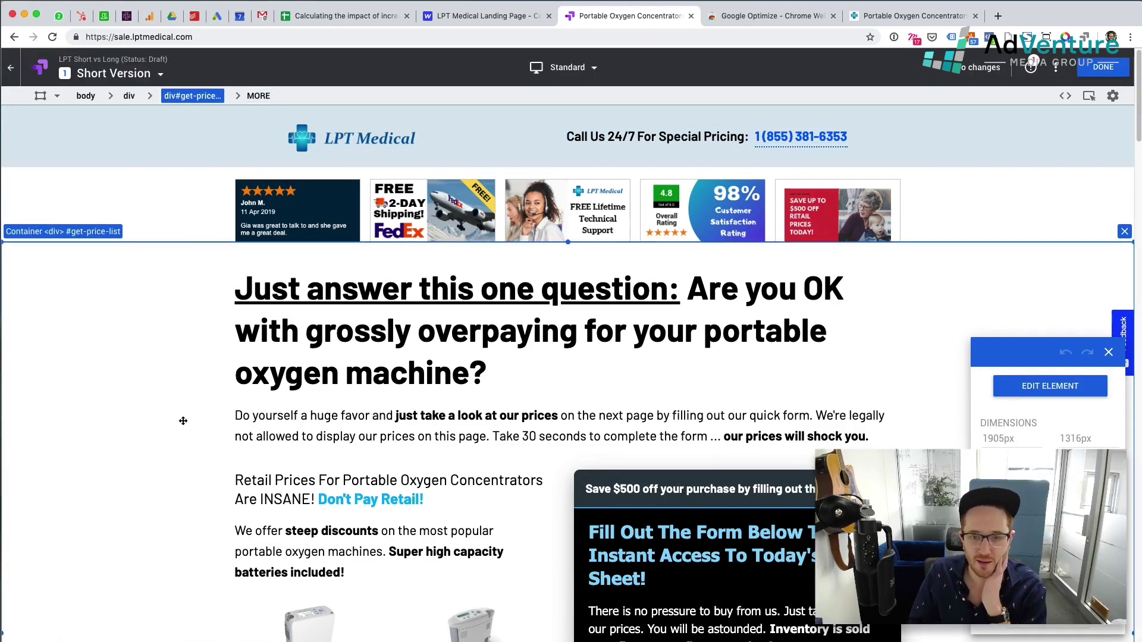
scroll(182, 419, down, 5)
scroll(182, 419, down, 20)
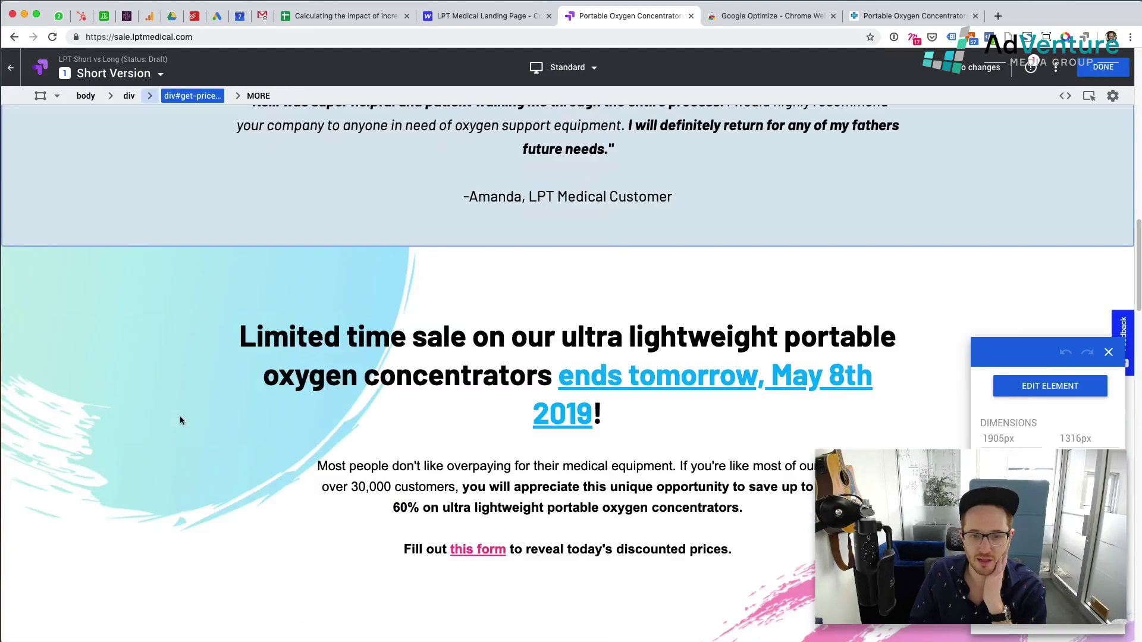
click(94, 276)
scroll(94, 276, down, 3)
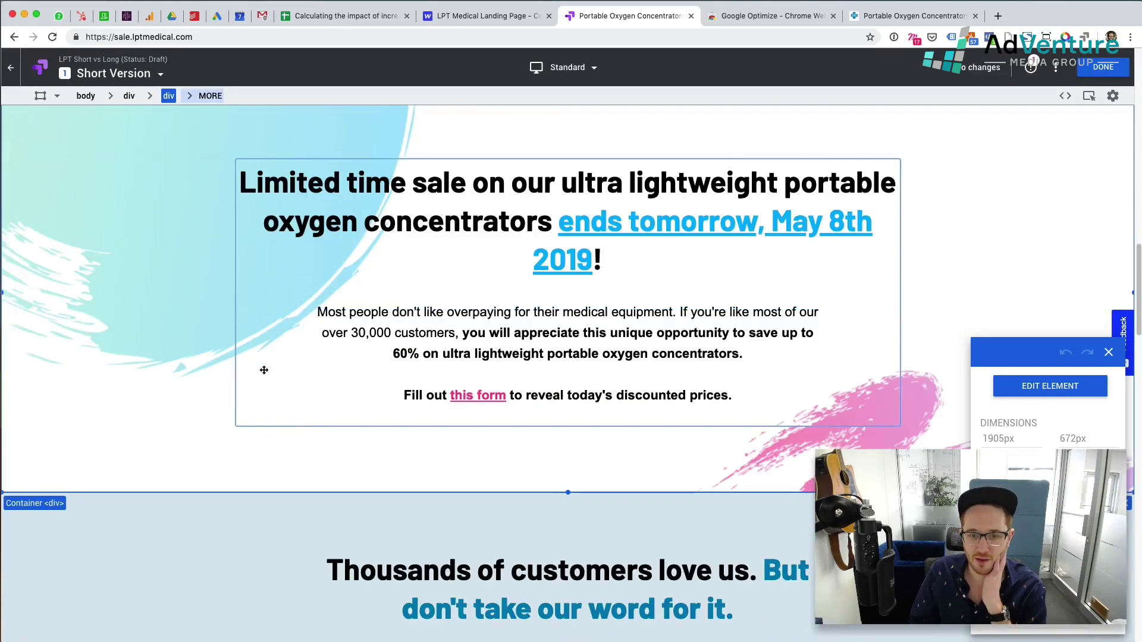
click(1013, 397)
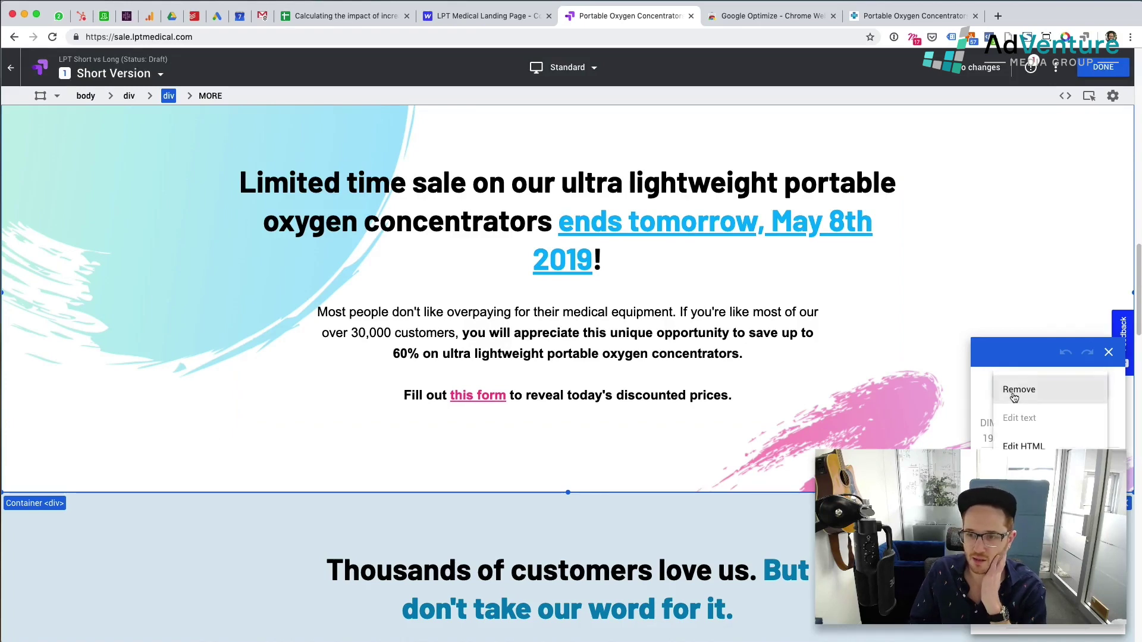
click(1059, 399)
Remove the couple photo banner from the variant.
scroll(253, 459, up, 5)
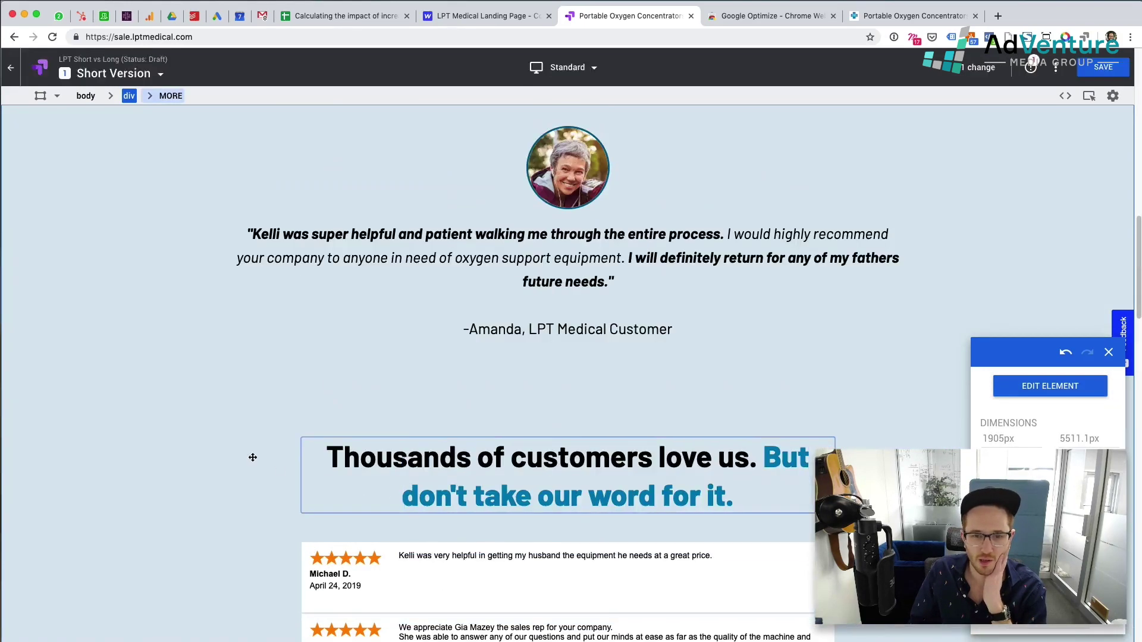
scroll(137, 384, up, 2)
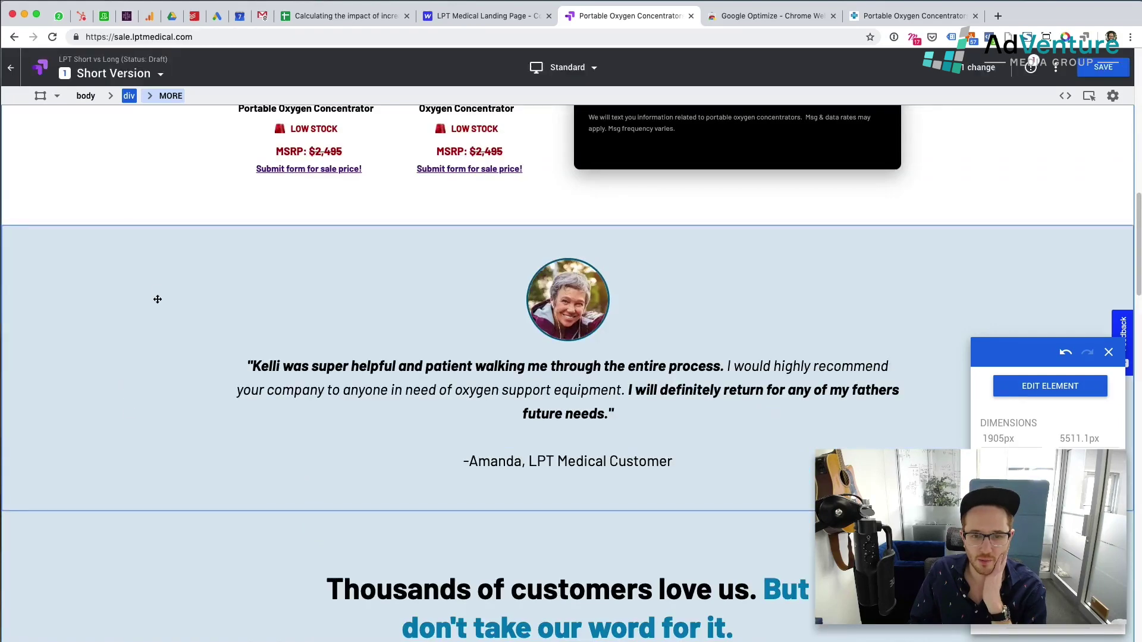
scroll(443, 387, down, 12)
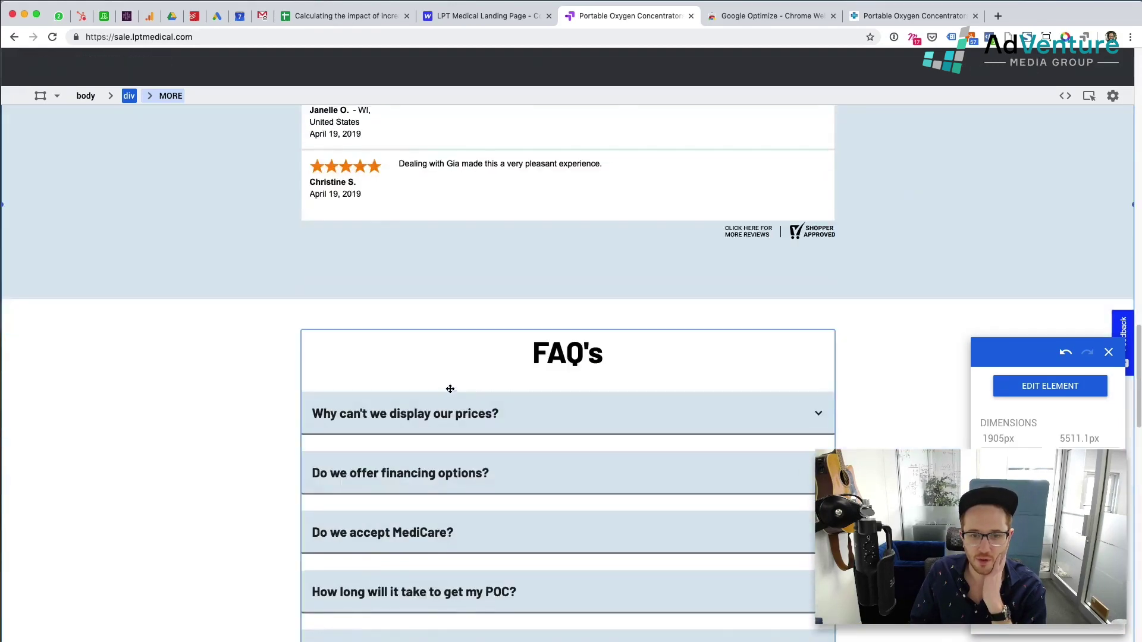
scroll(136, 353, down, 7)
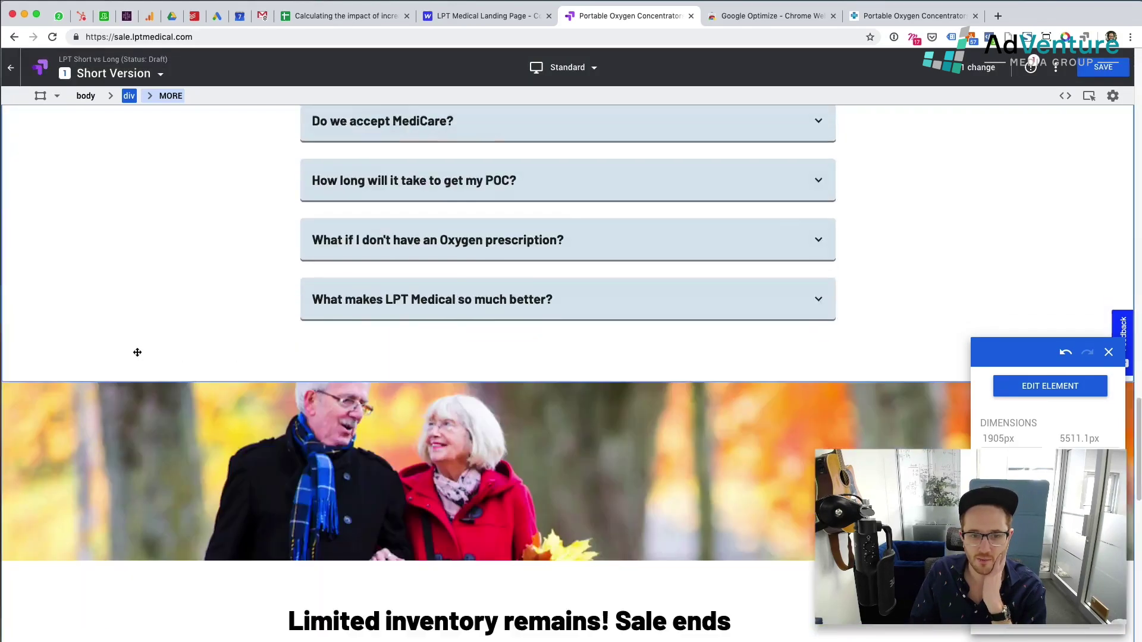
click(159, 404)
click(1053, 393)
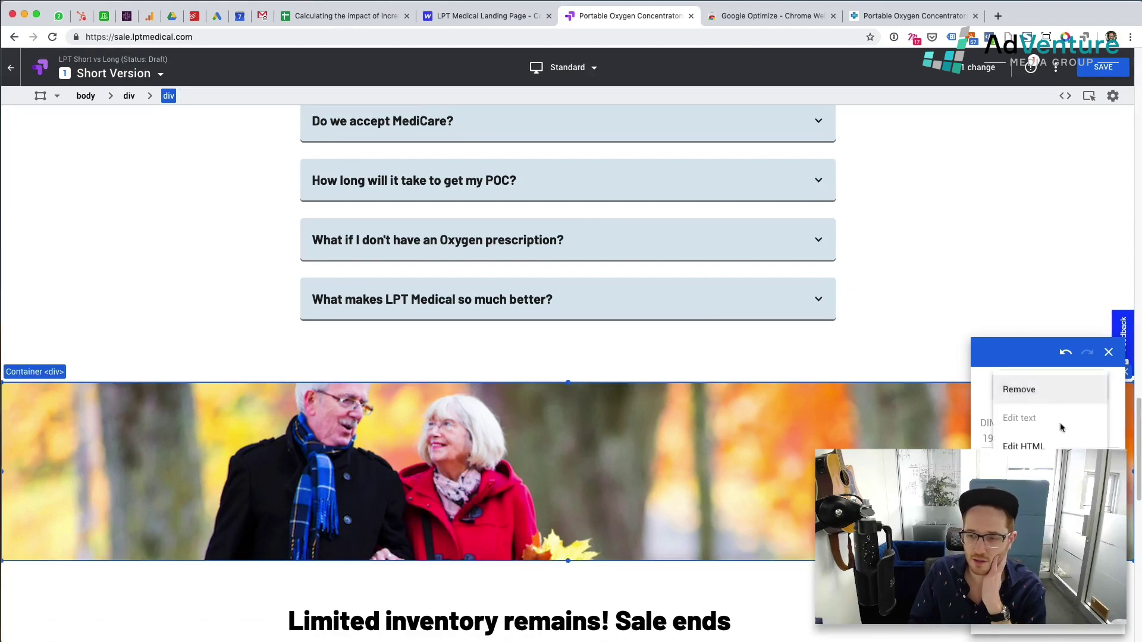
click(1033, 391)
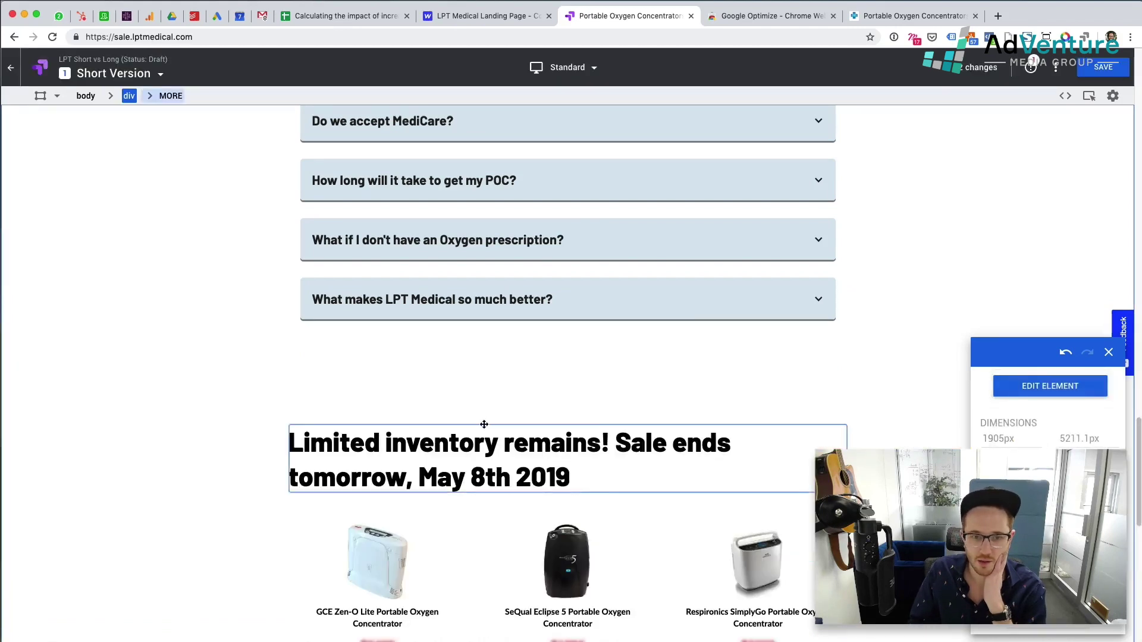
Remove the Limited inventory product section.
scroll(84, 304, down, 2)
click(83, 304)
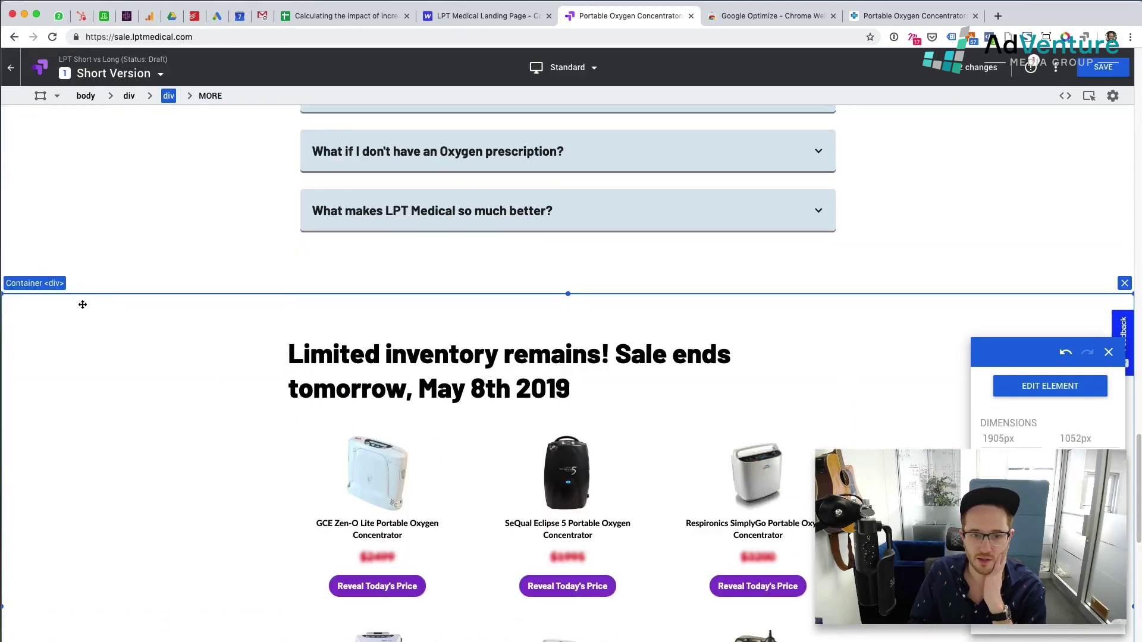
click(1050, 386)
click(1030, 389)
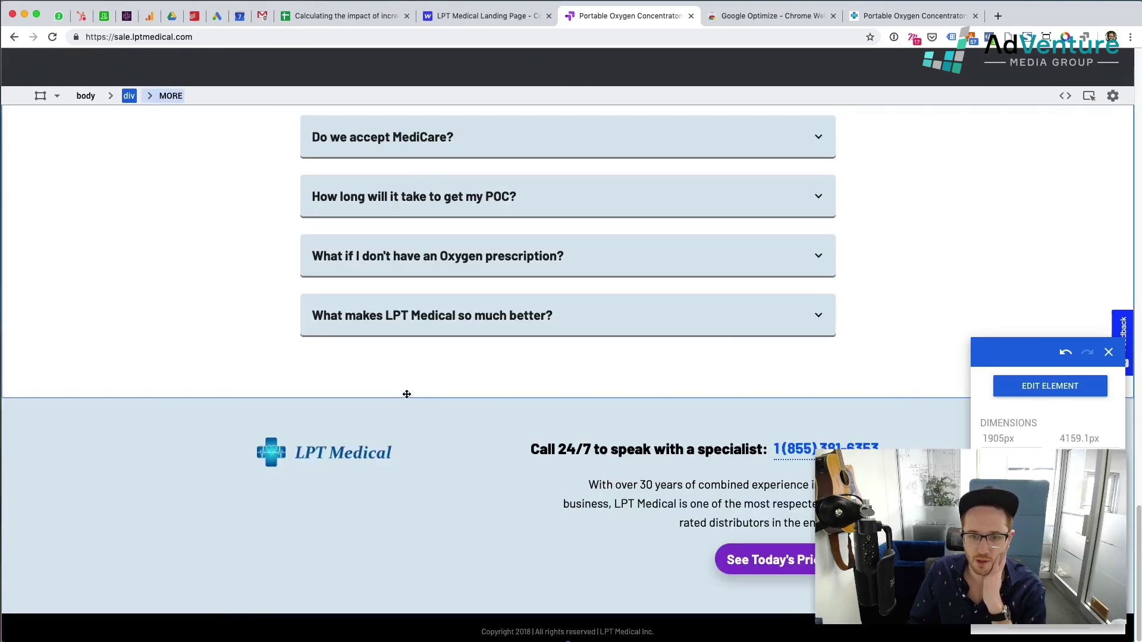
Remove the customer testimonial section with the photo.
scroll(176, 492, up, 5)
scroll(175, 491, up, 5)
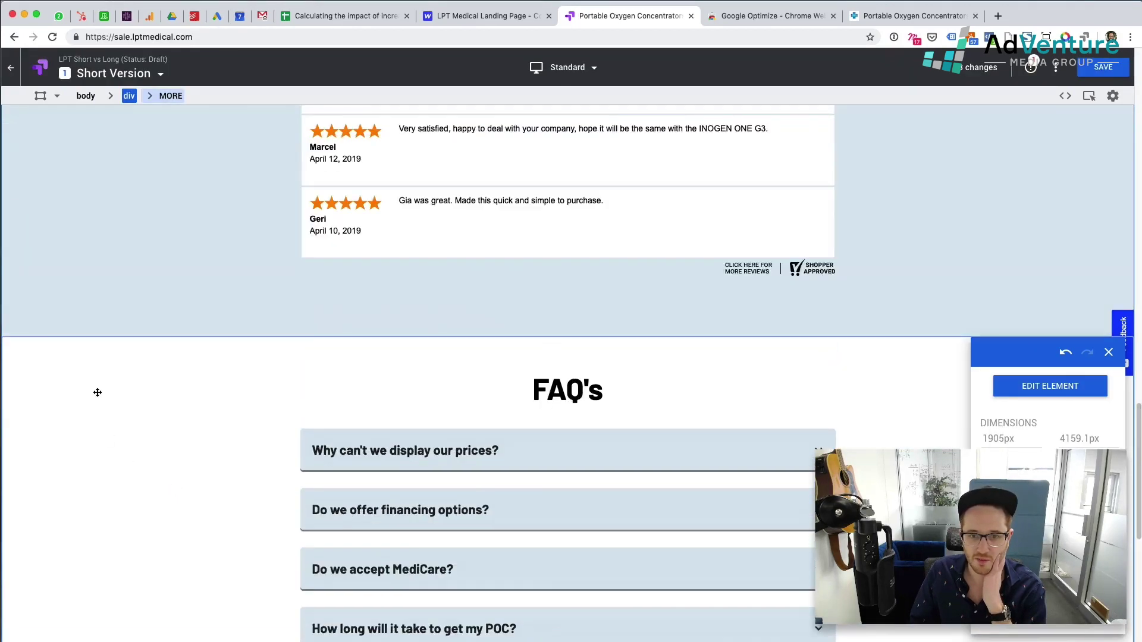
scroll(118, 365, up, 10)
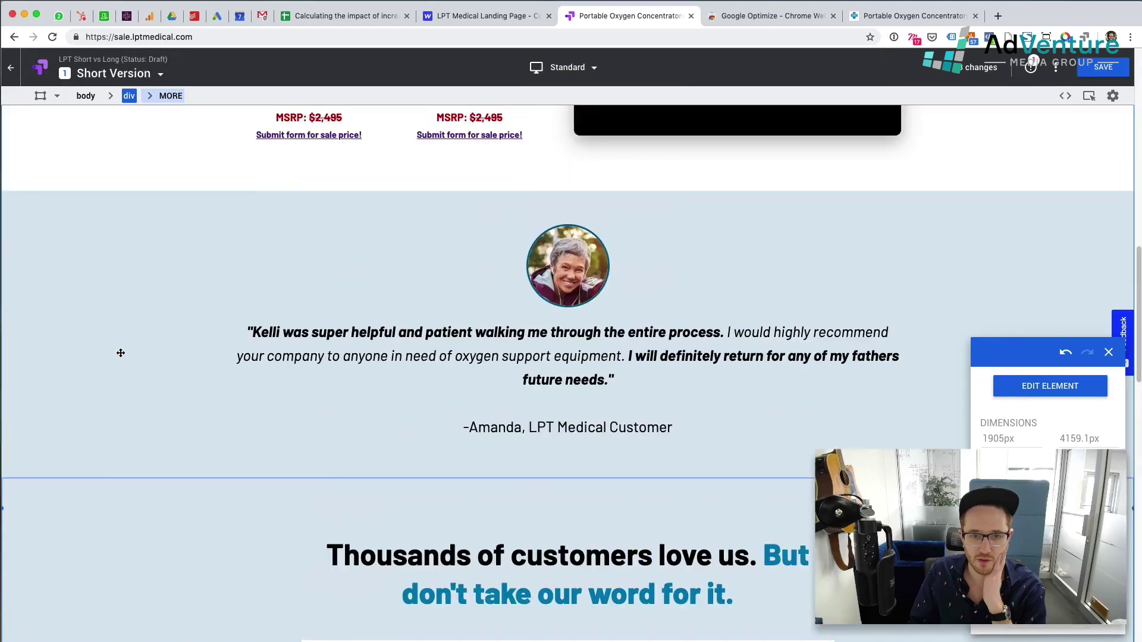
scroll(120, 357, up, 4)
scroll(150, 349, down, 5)
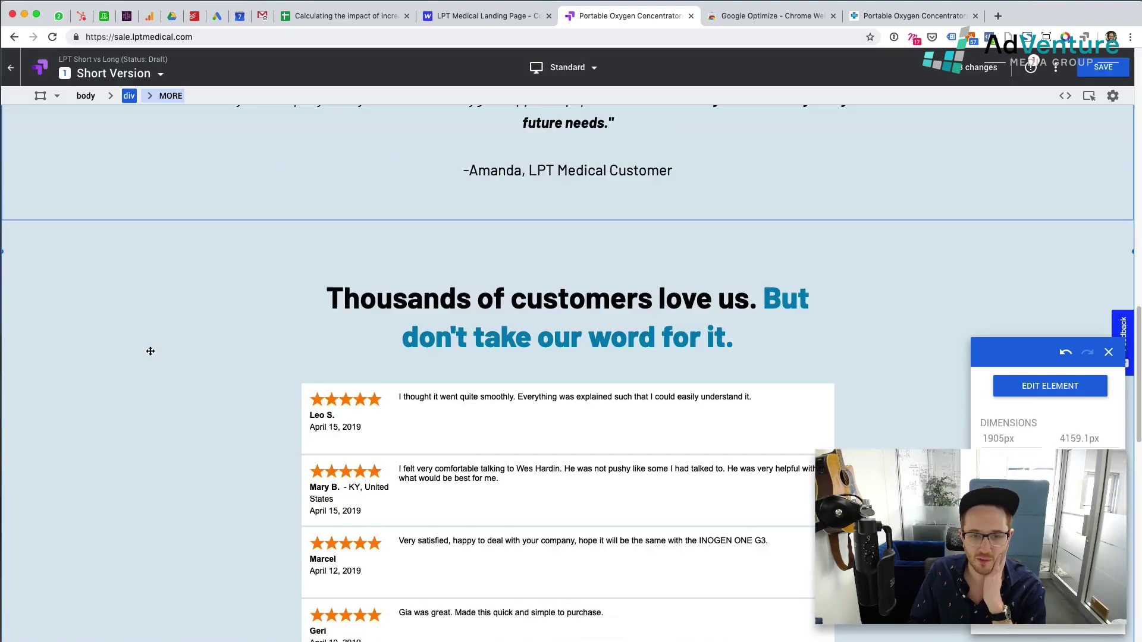
scroll(157, 363, up, 4)
scroll(175, 173, up, 6)
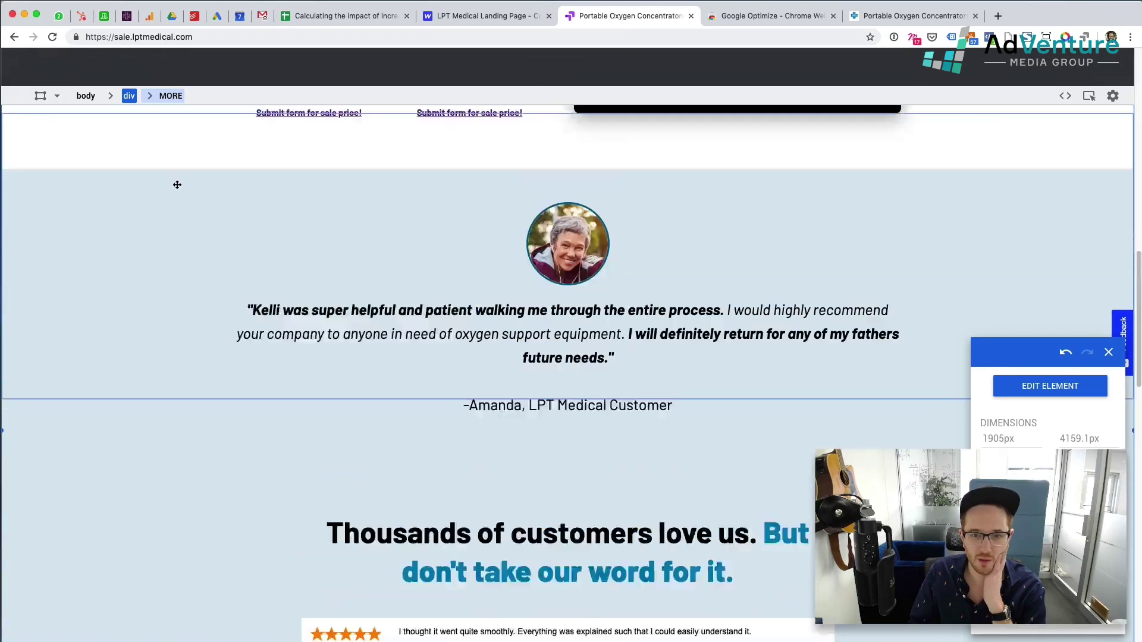
scroll(161, 479, down, 4)
scroll(184, 465, down, 4)
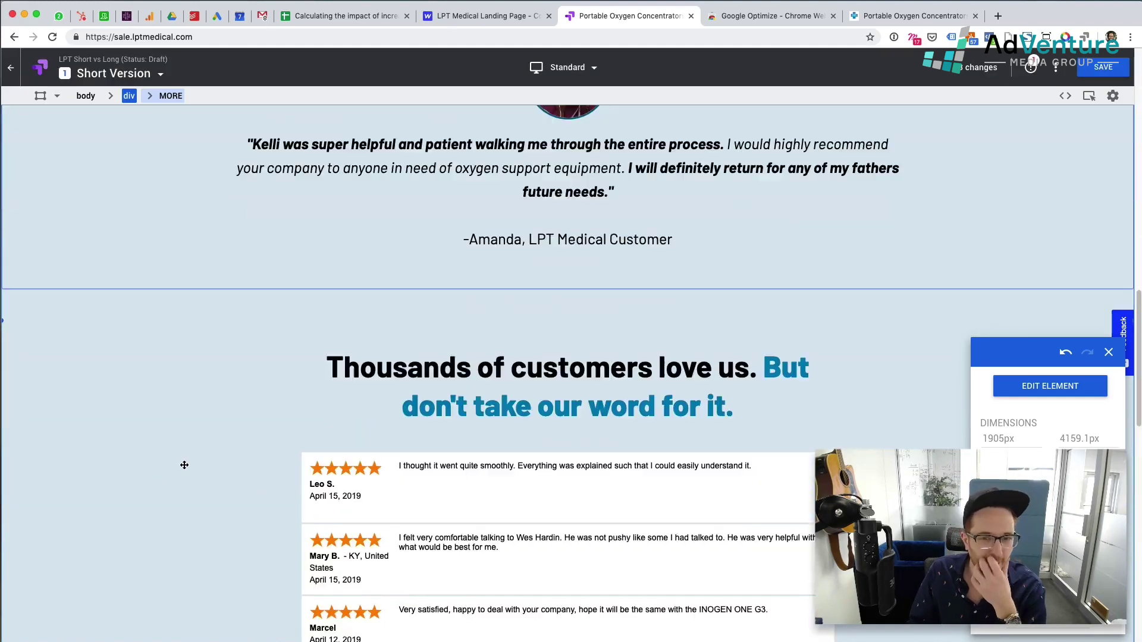
scroll(185, 465, down, 3)
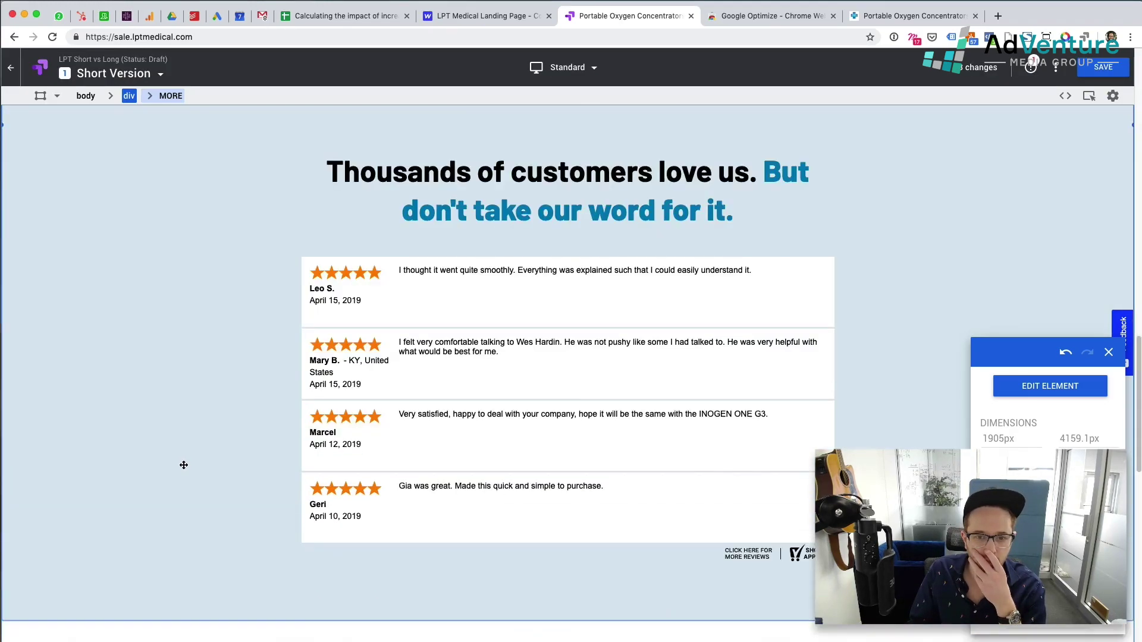
scroll(183, 464, up, 7)
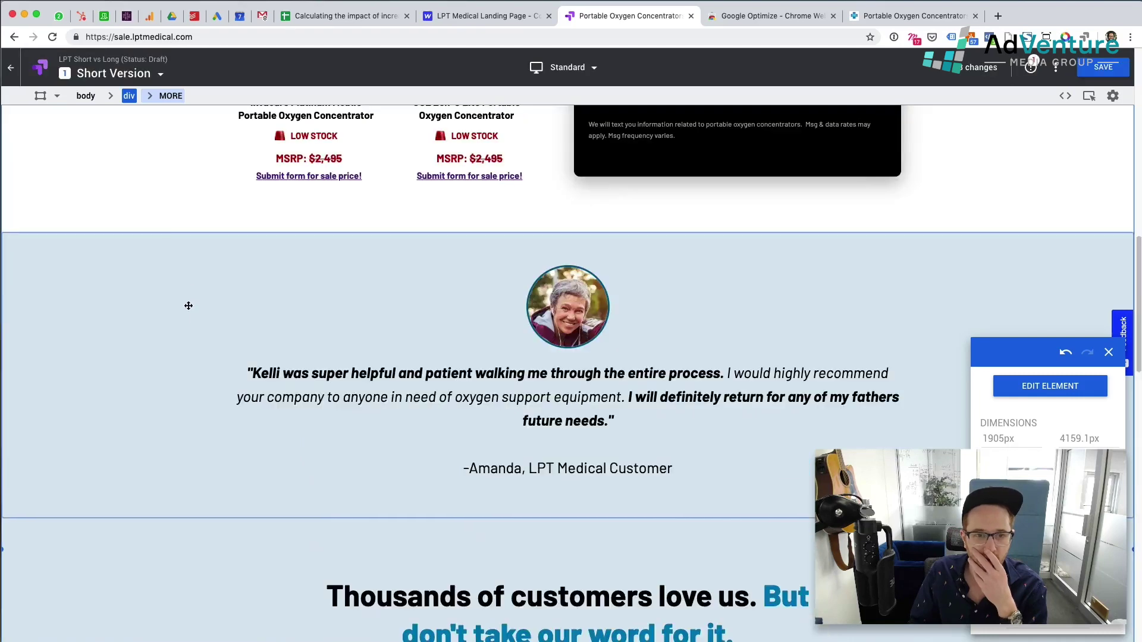
click(188, 306)
click(1051, 395)
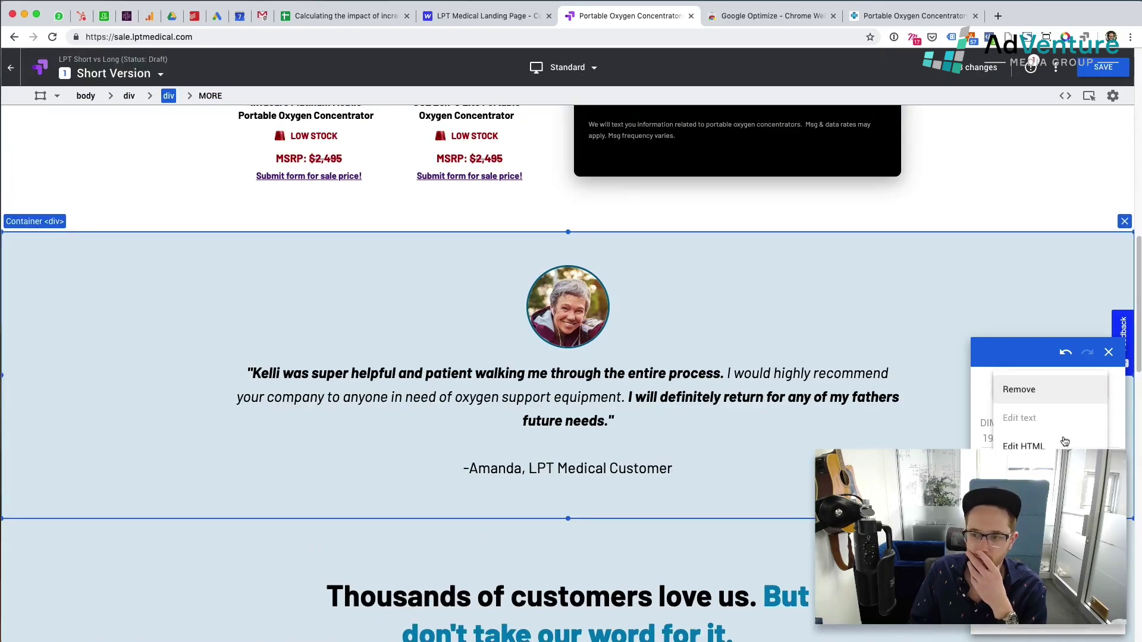
click(1034, 390)
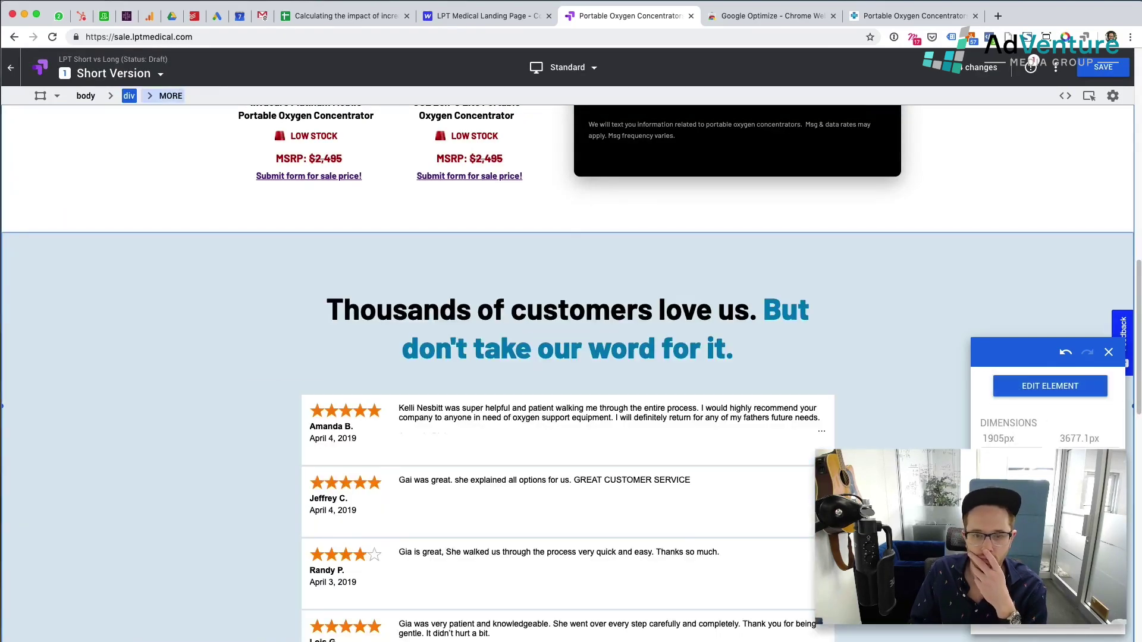
scroll(984, 447, down, 13)
scroll(568, 357, up, 20)
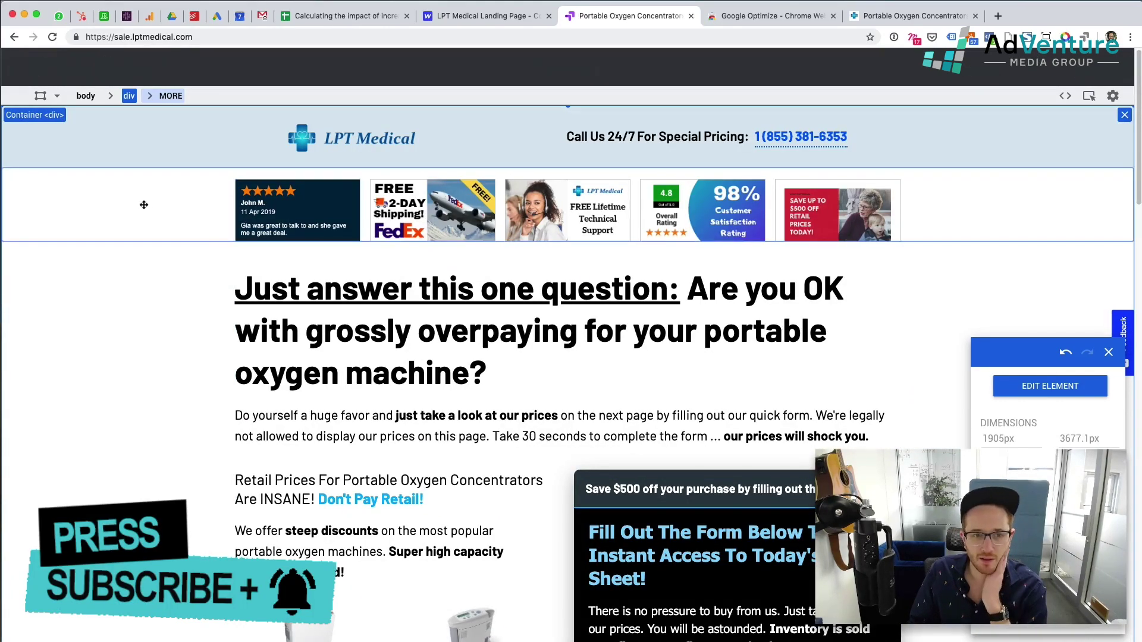
Remove the row of trust badges beneath the LPT Medical header.
click(113, 203)
click(1033, 400)
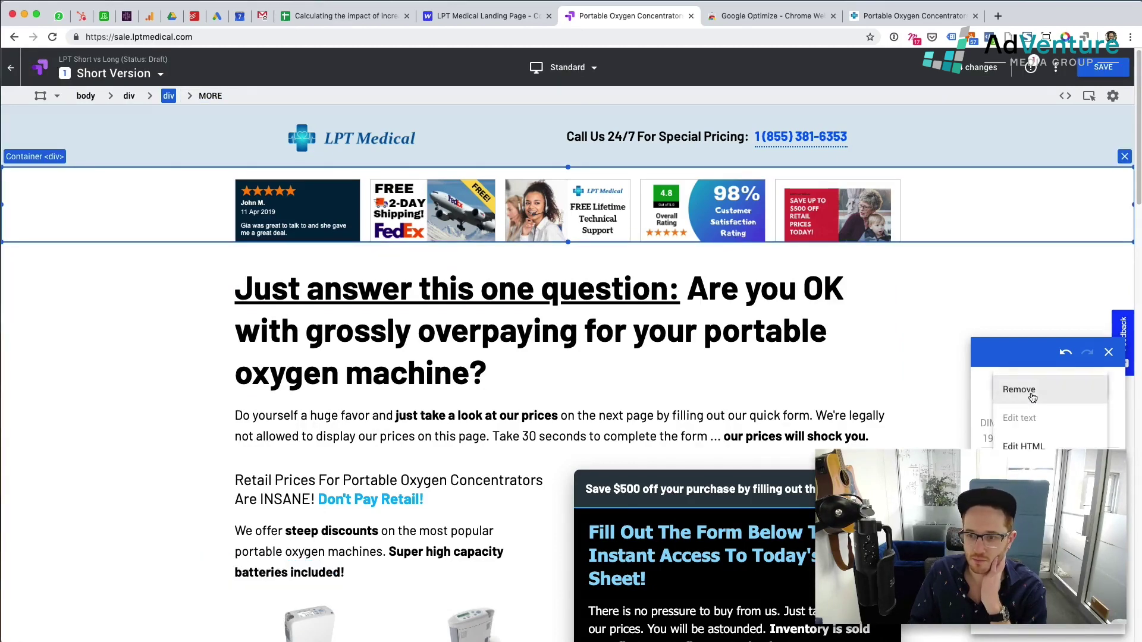
click(1033, 394)
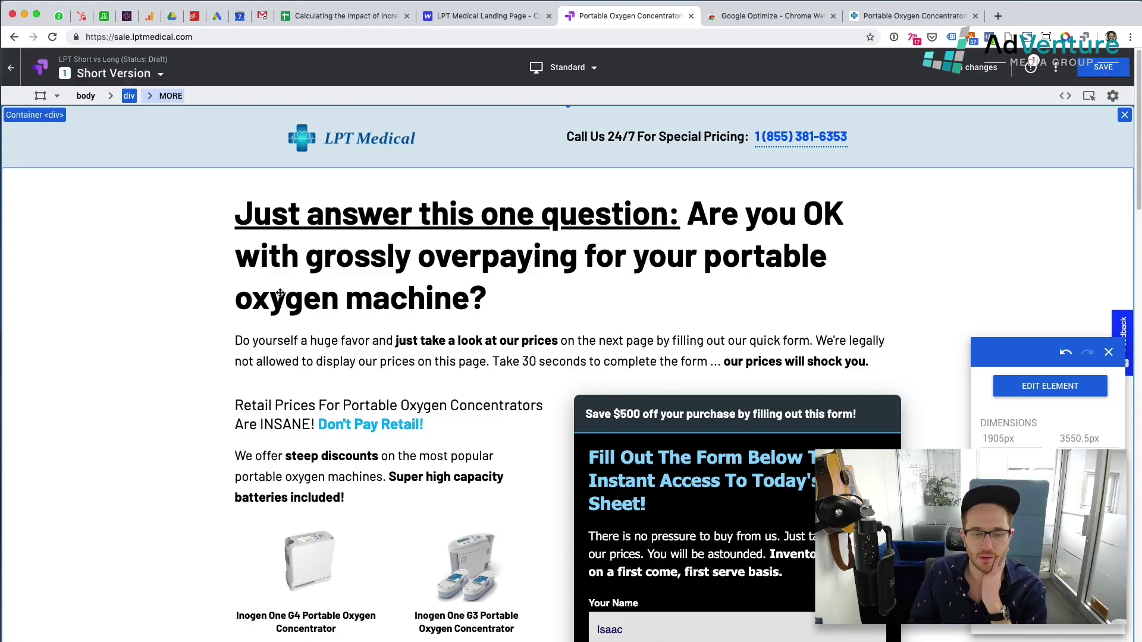
scroll(116, 430, down, 5)
scroll(118, 426, up, 3)
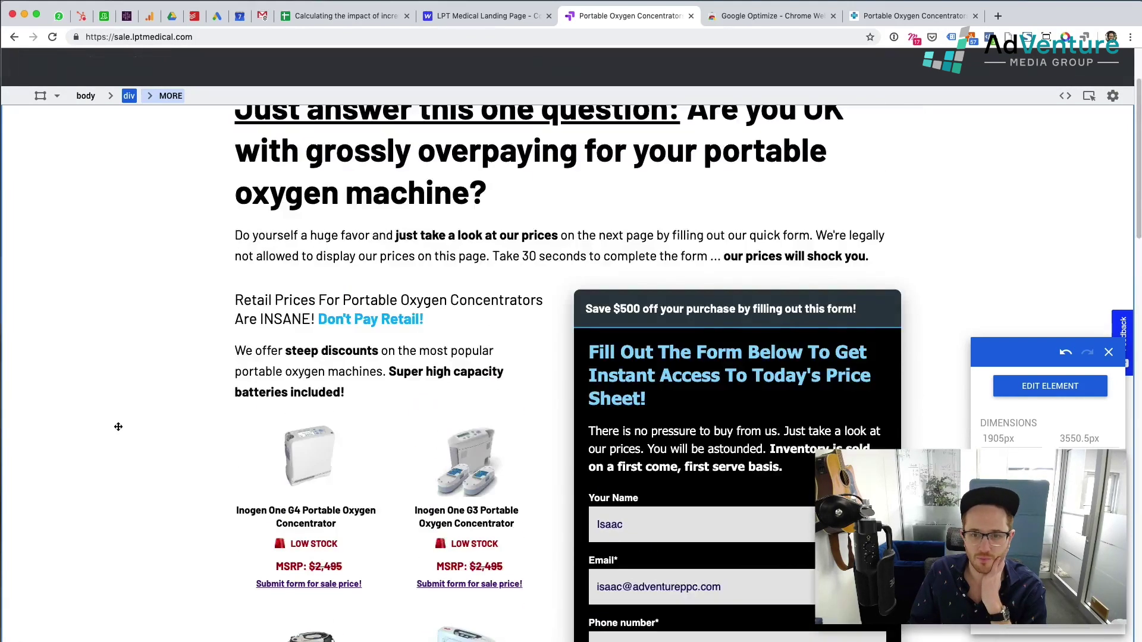
Scroll through the edited variant to check it, then close the Edit Element panel.
scroll(118, 426, down, 3)
scroll(118, 429, down, 7)
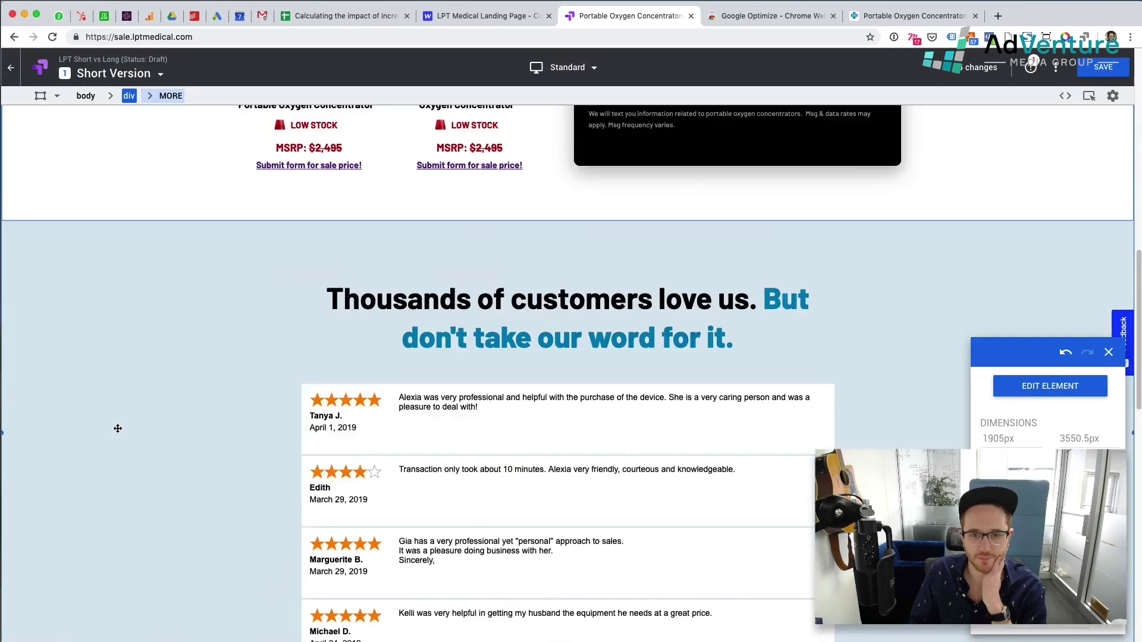
scroll(118, 429, down, 4)
scroll(118, 429, up, 3)
scroll(118, 427, down, 5)
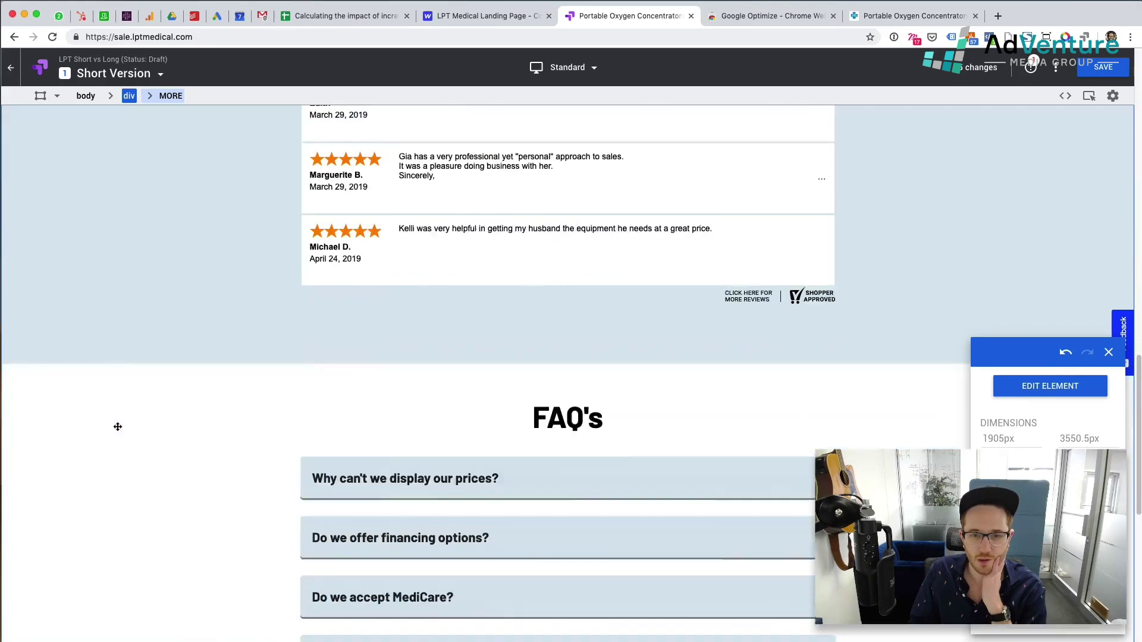
scroll(118, 427, down, 8)
scroll(119, 423, up, 1)
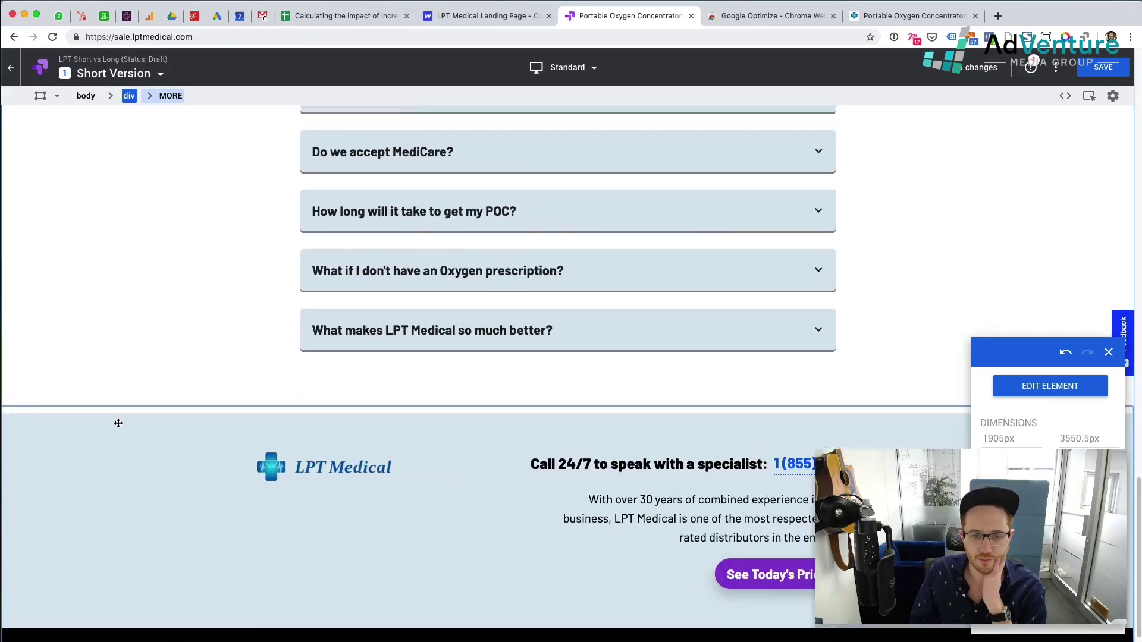
scroll(118, 423, up, 2)
scroll(119, 424, down, 2)
scroll(119, 423, up, 1)
scroll(119, 420, down, 1)
scroll(119, 421, up, 5)
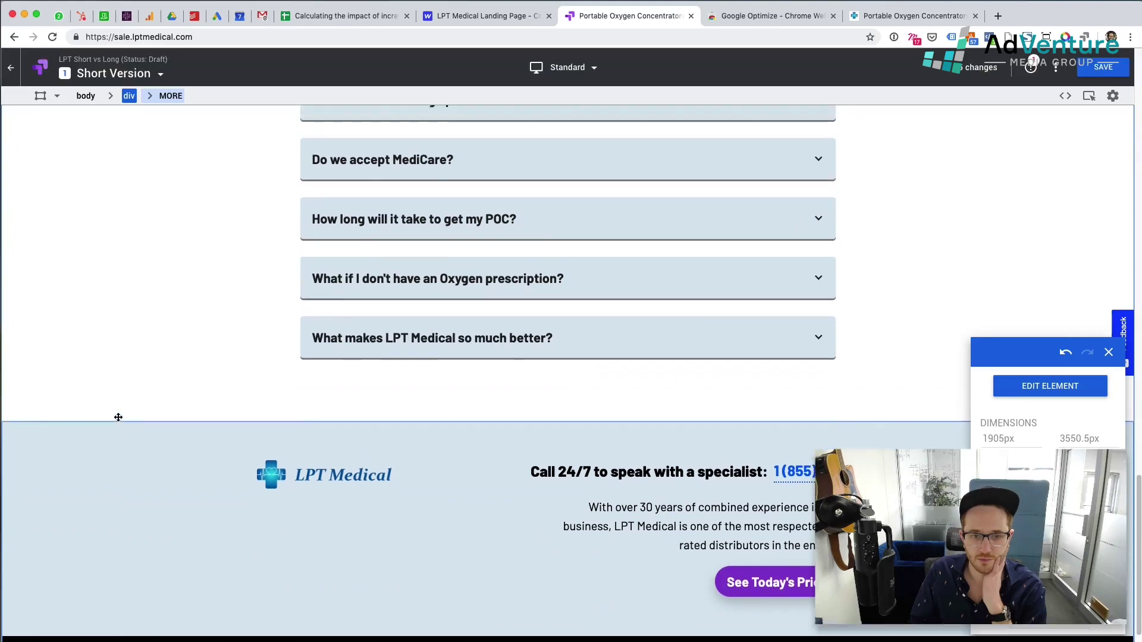
scroll(120, 423, up, 18)
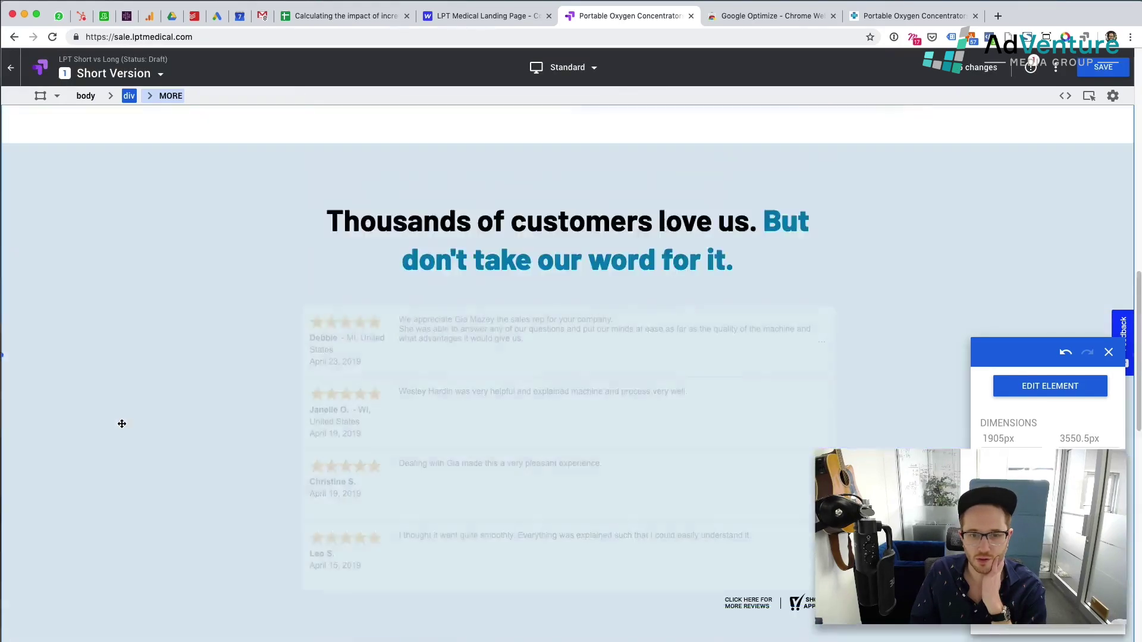
scroll(122, 423, up, 2)
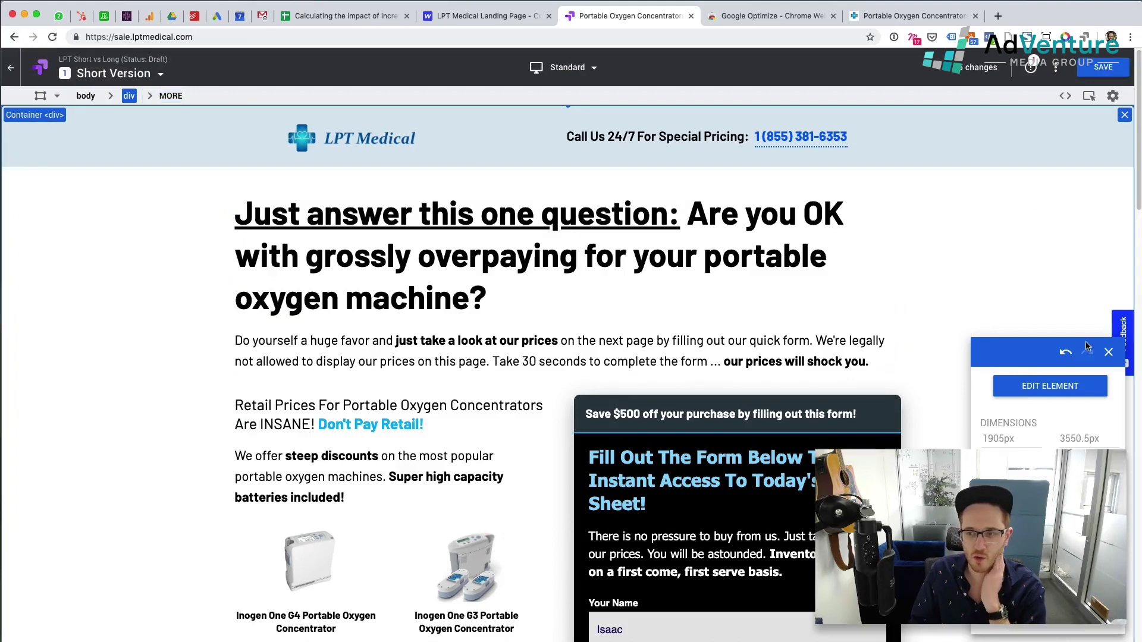
click(1110, 353)
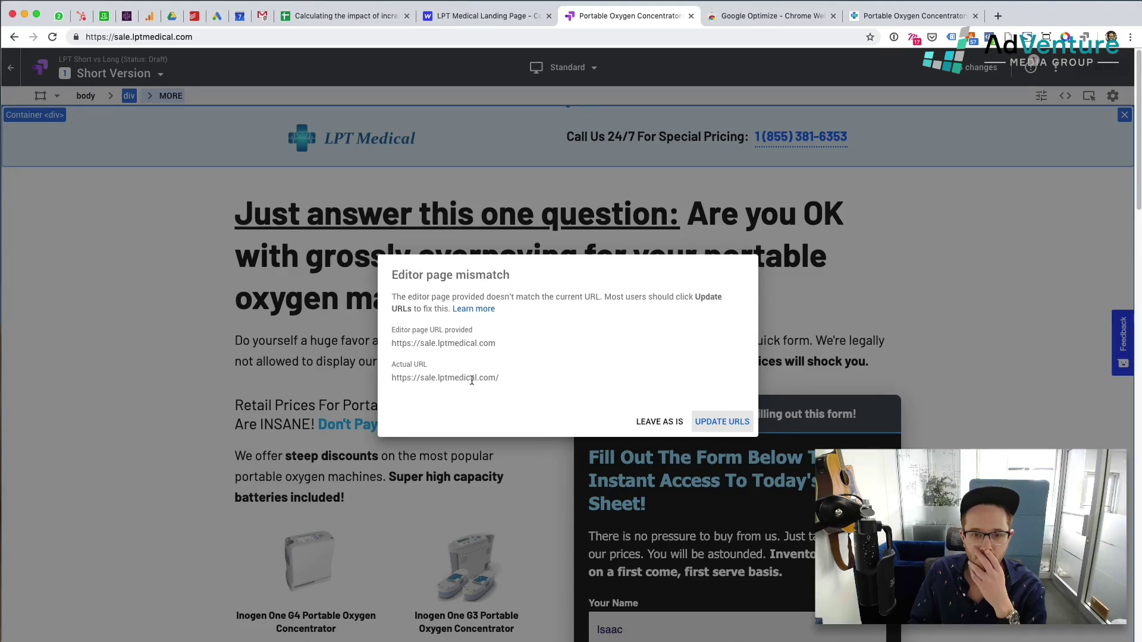
Update the editor page URL to match the actual URL and return to experiment details.
click(695, 422)
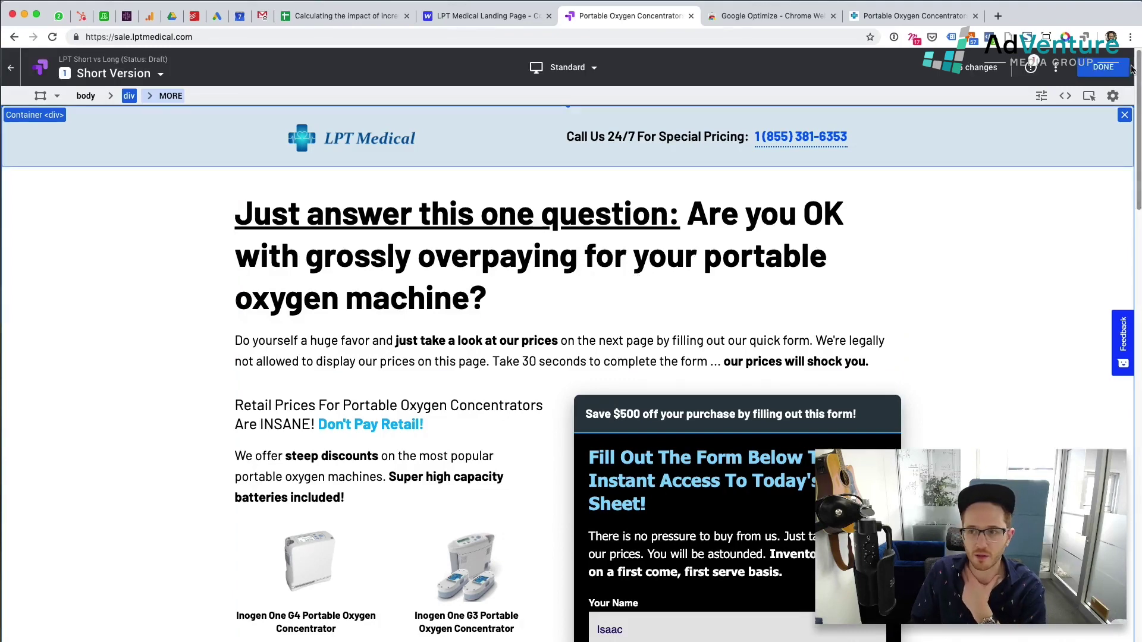
click(1103, 69)
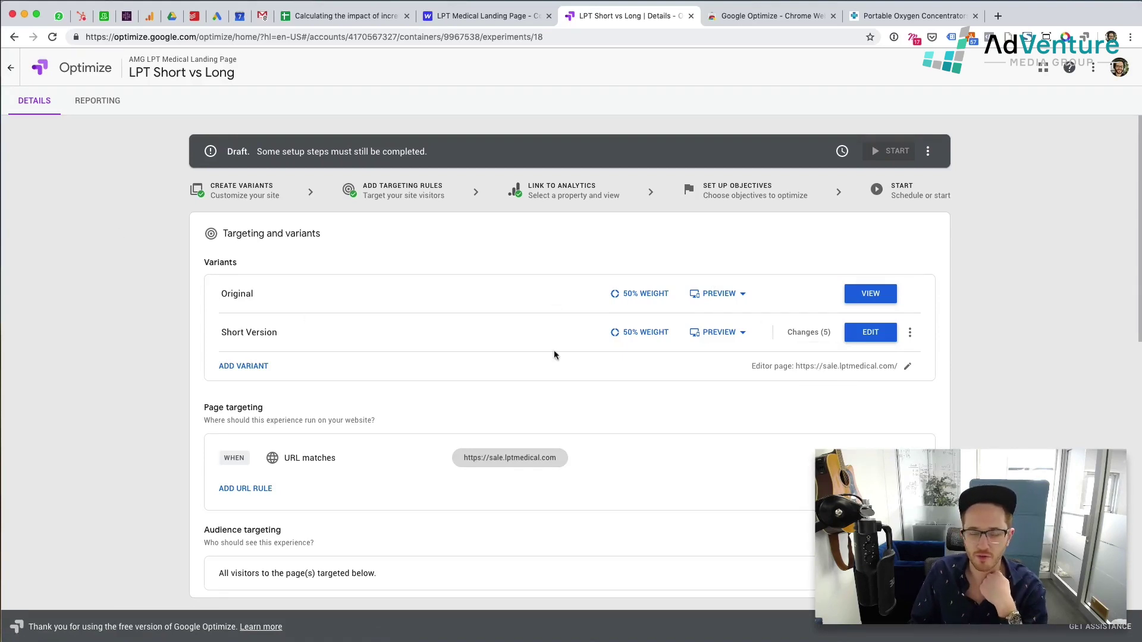
Review the Audience targeting rule types without adding any rule.
scroll(475, 364, down, 1)
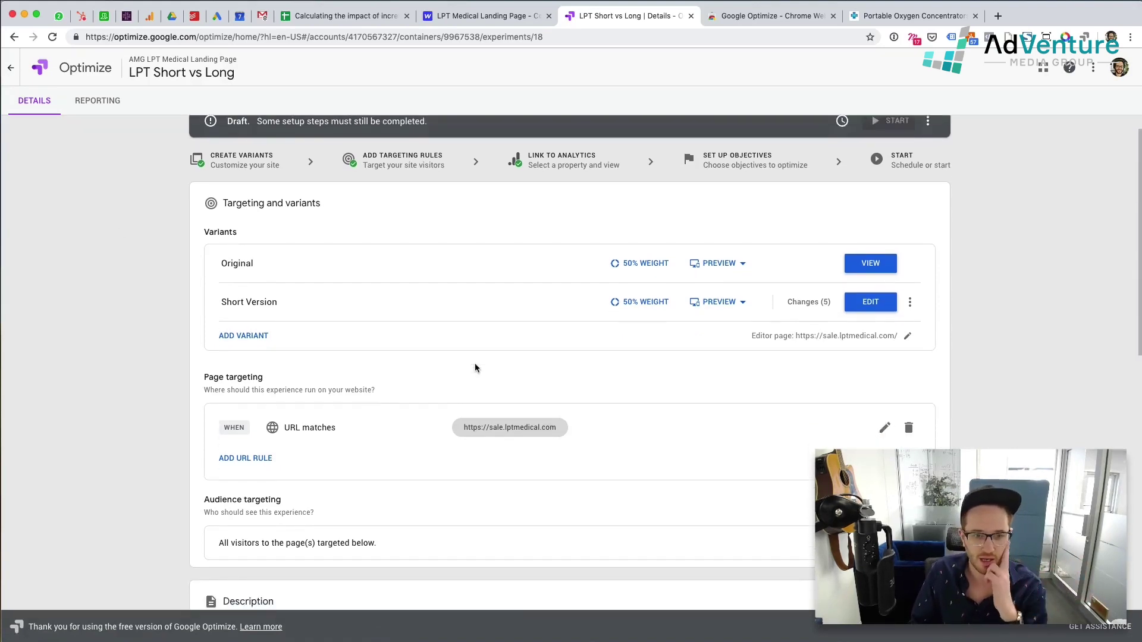
scroll(357, 410, down, 3)
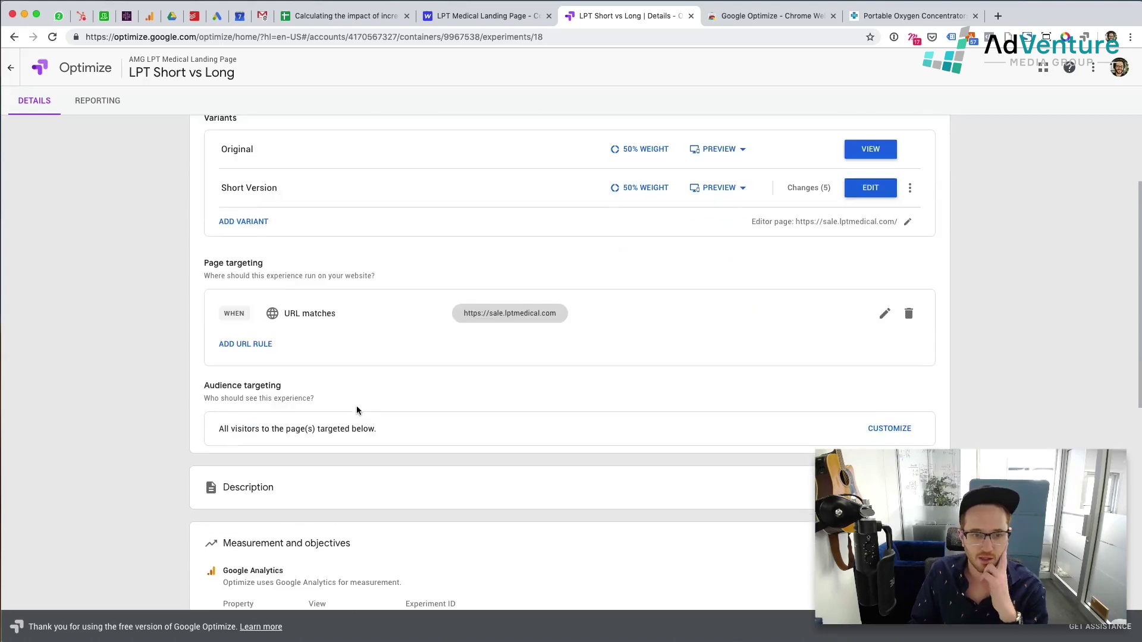
scroll(284, 415, down, 1)
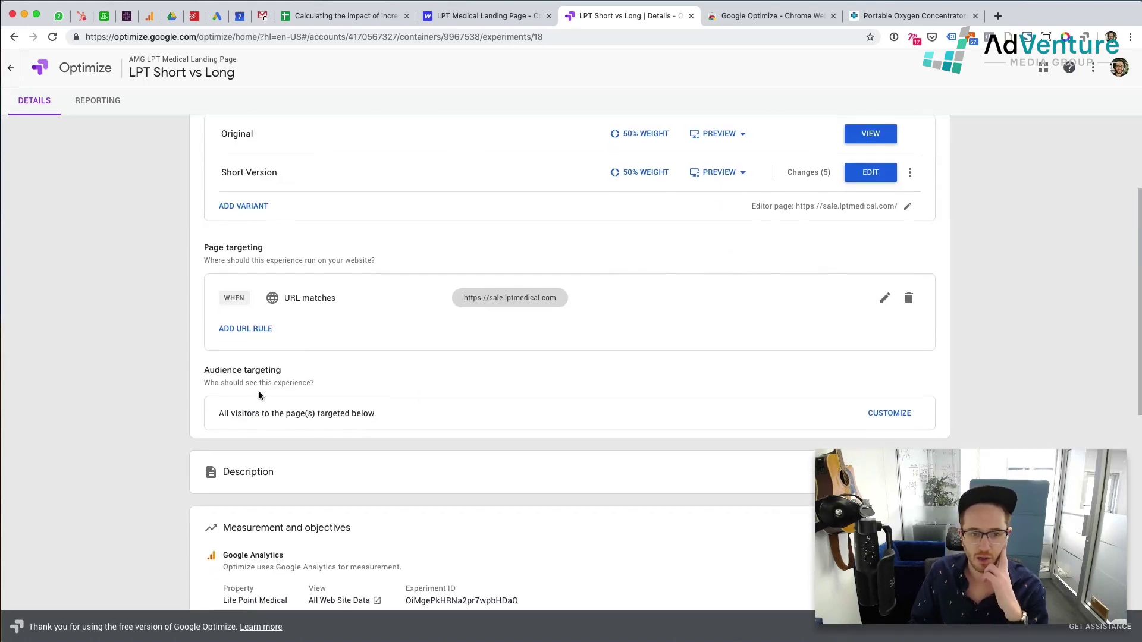
click(892, 413)
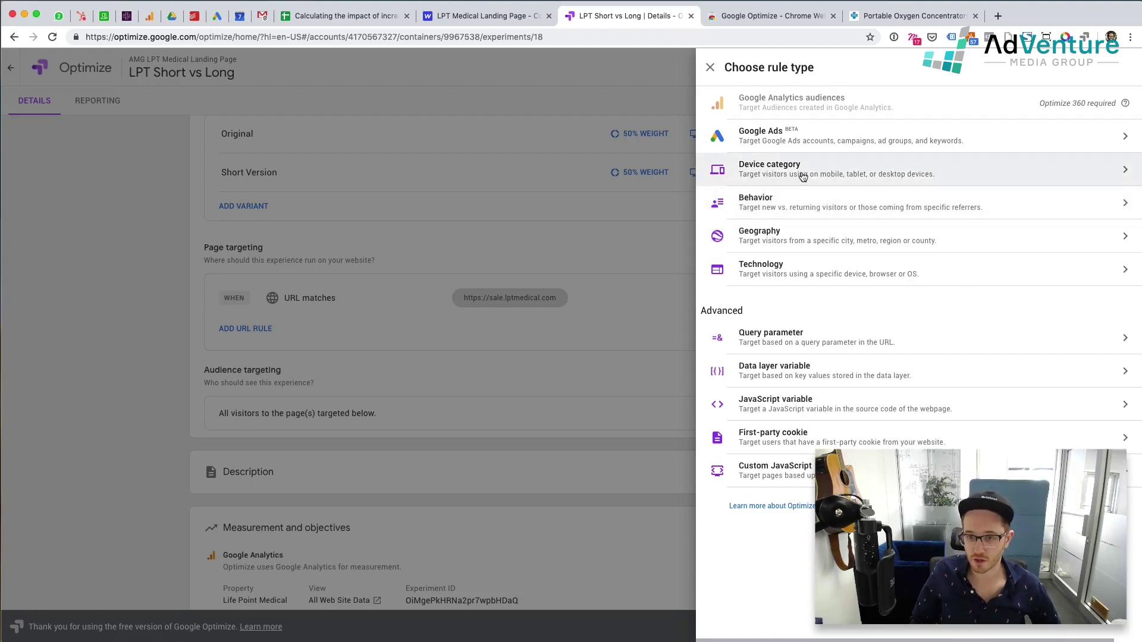
click(710, 68)
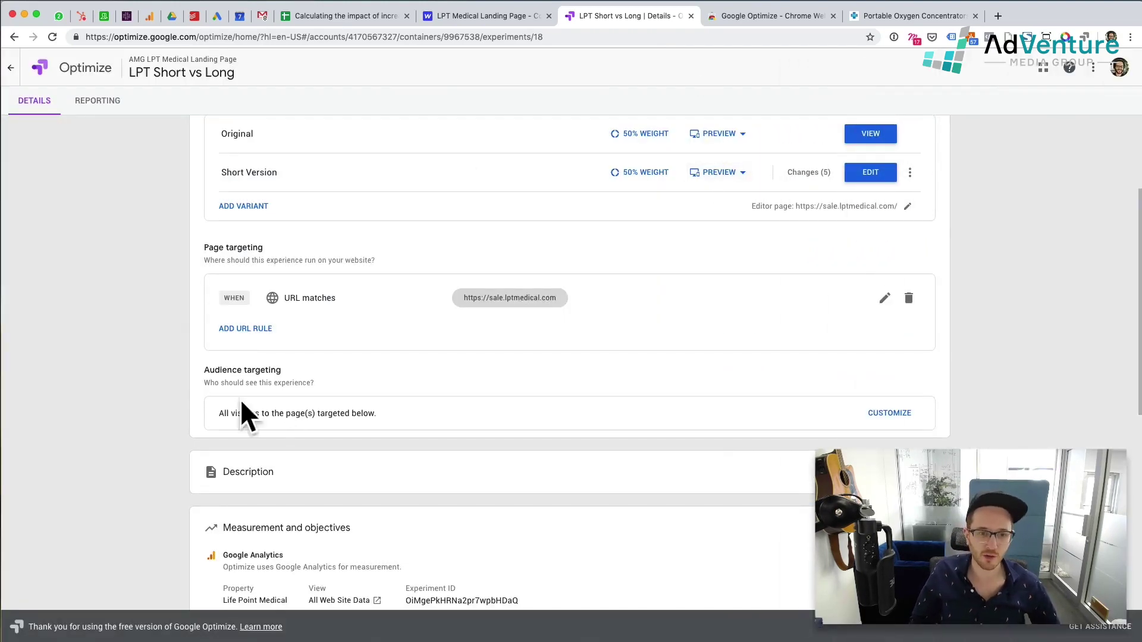
Open the description editor for the LPT Short vs Long experience.
scroll(843, 447, down, 3)
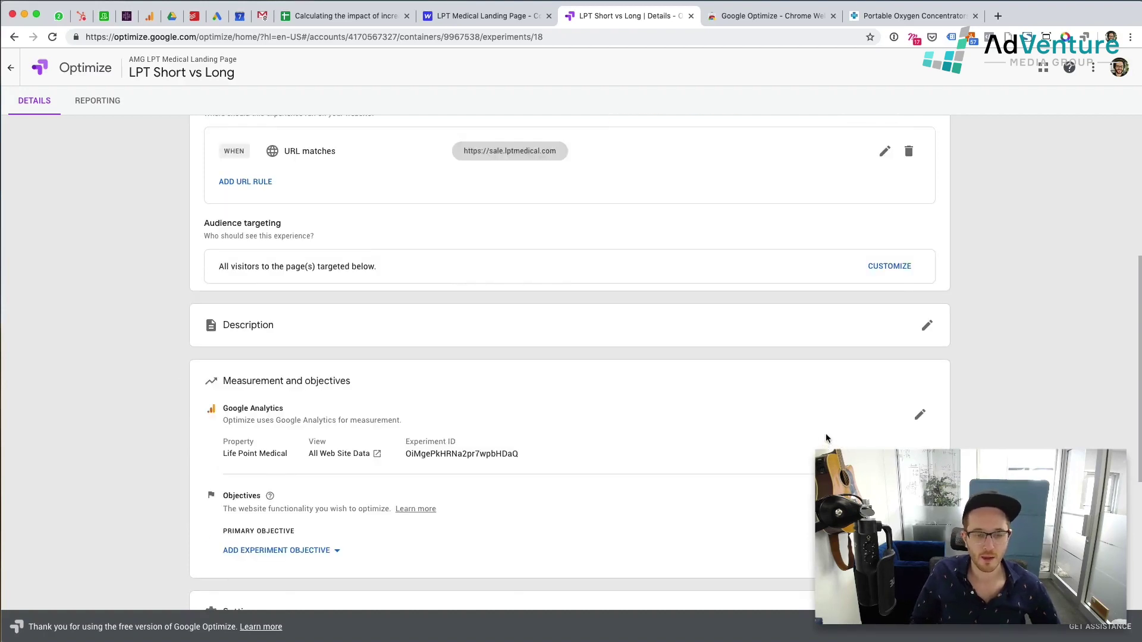
scroll(826, 437, up, 1)
click(927, 384)
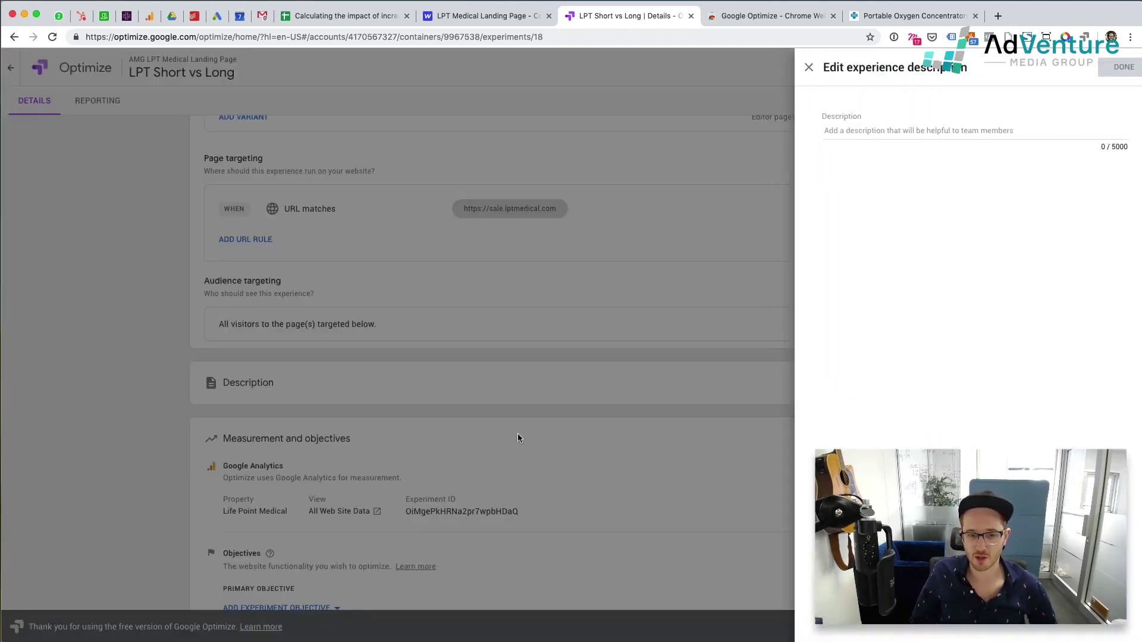
Save the description 'We want to test a shorter version of the page to see if that increases conversion rate'.
click(826, 132)
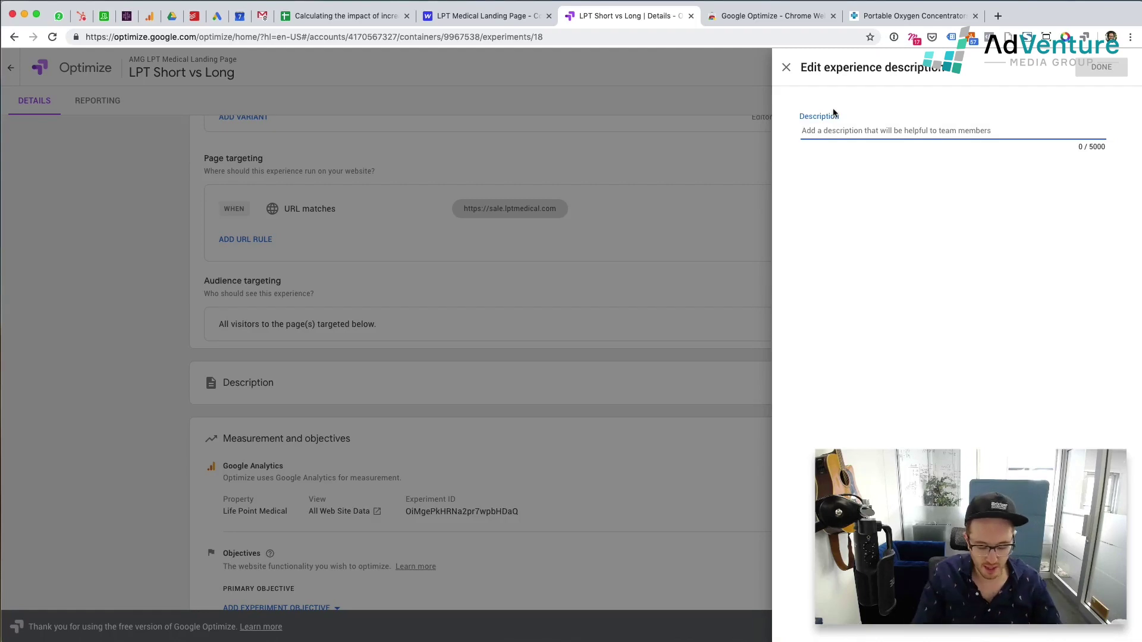
text(We)
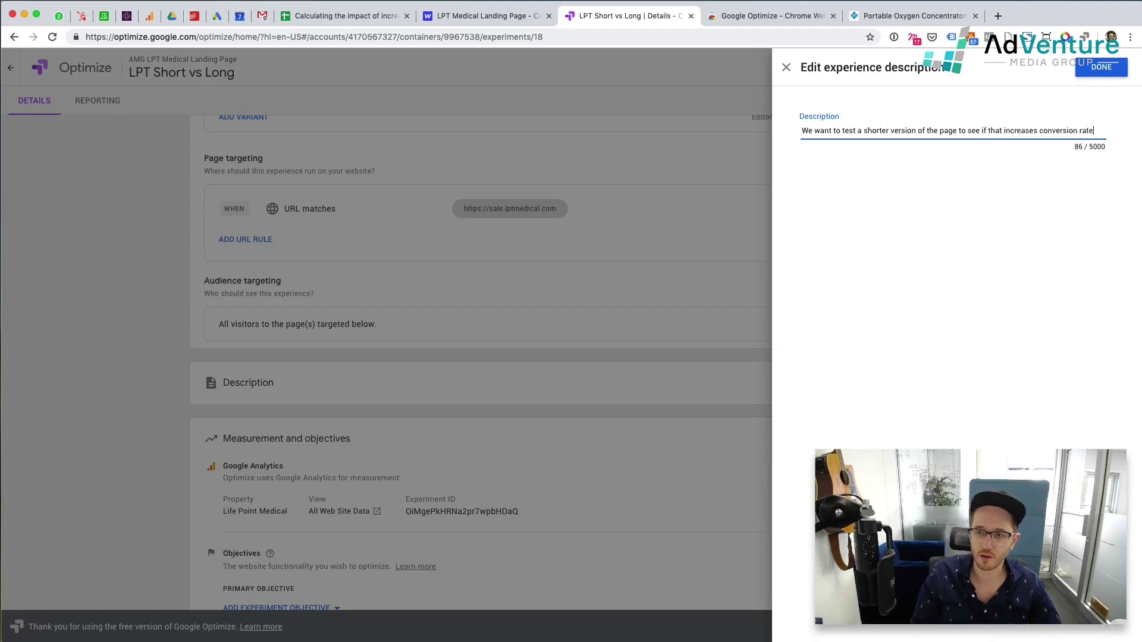
click(1084, 70)
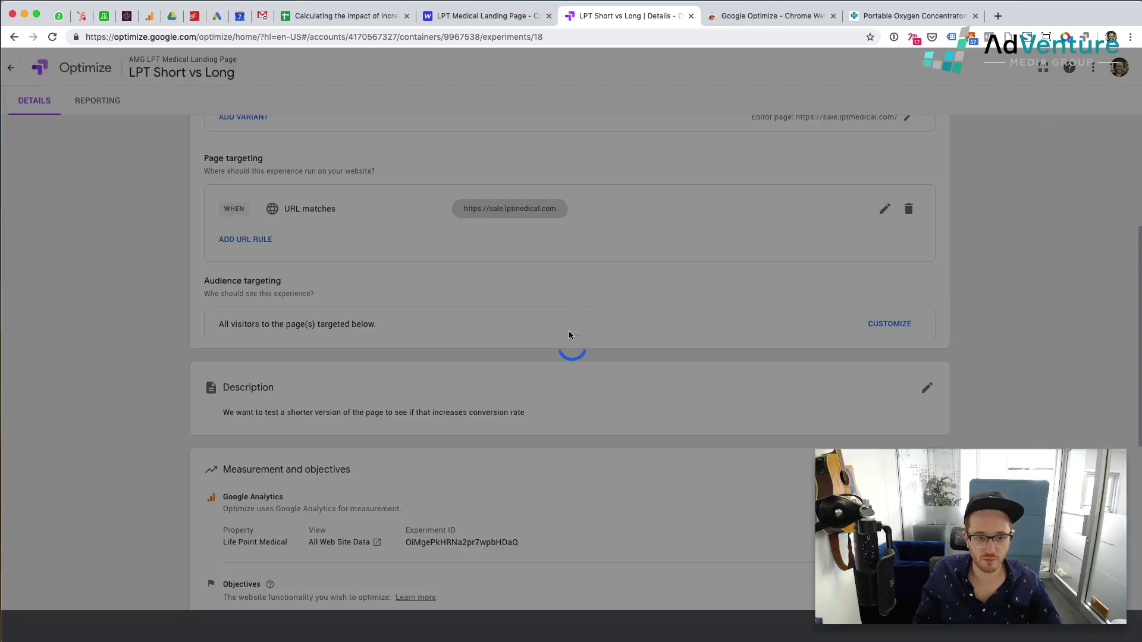
Add AMG Landing Page Conversion (Goal 1 Completions) from the existing goals as the primary objective.
scroll(652, 420, down, 4)
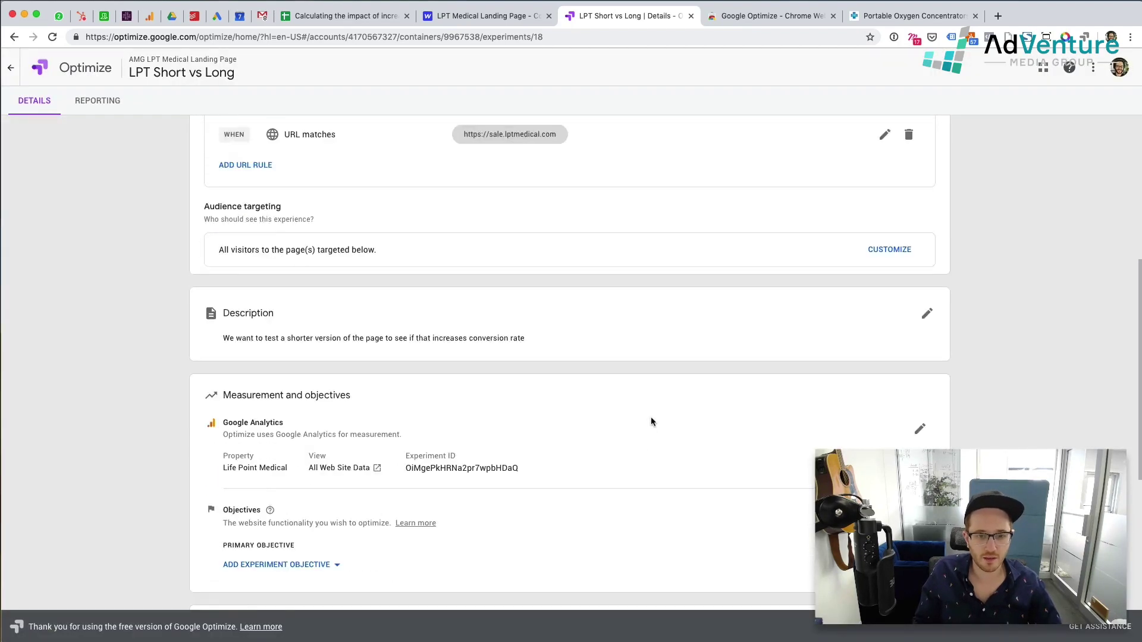
scroll(526, 485, down, 4)
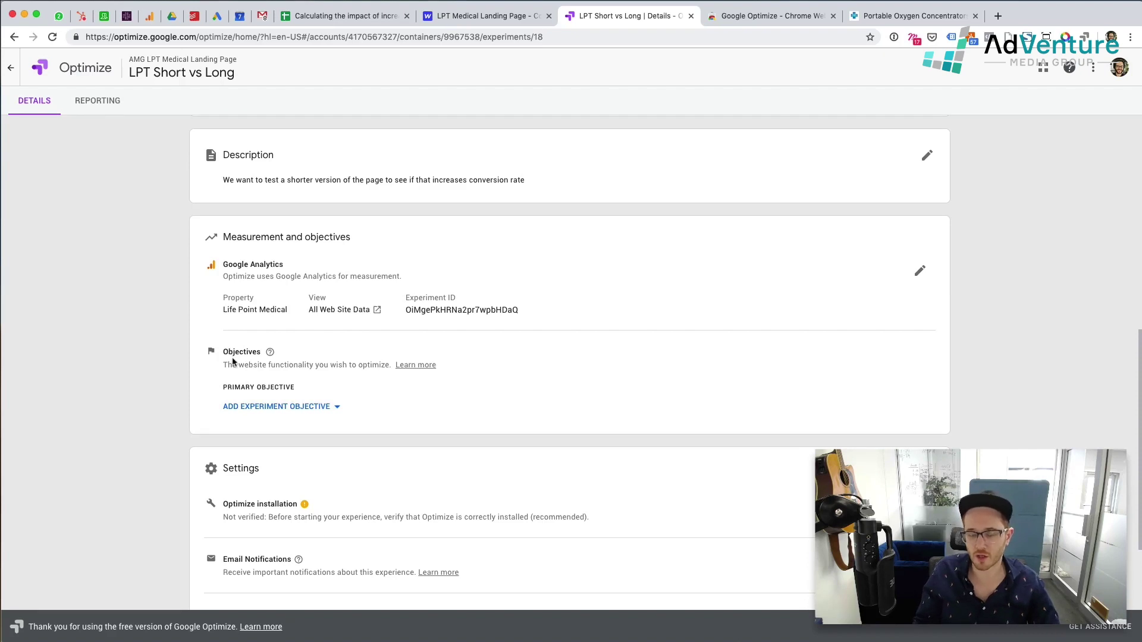
scroll(213, 362, up, 1)
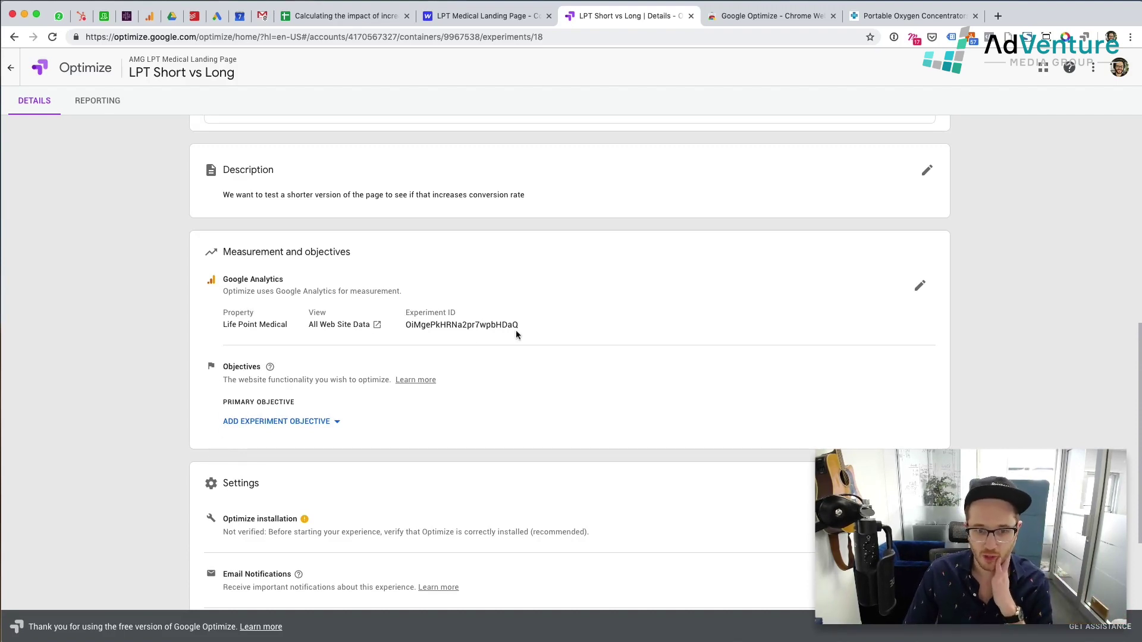
click(252, 421)
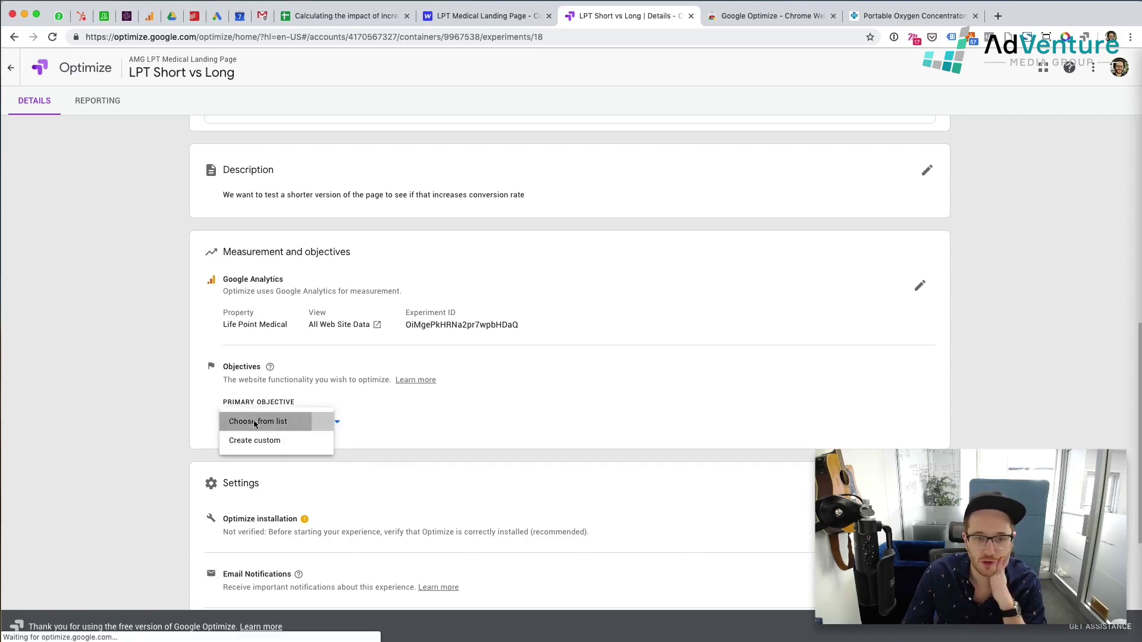
click(256, 421)
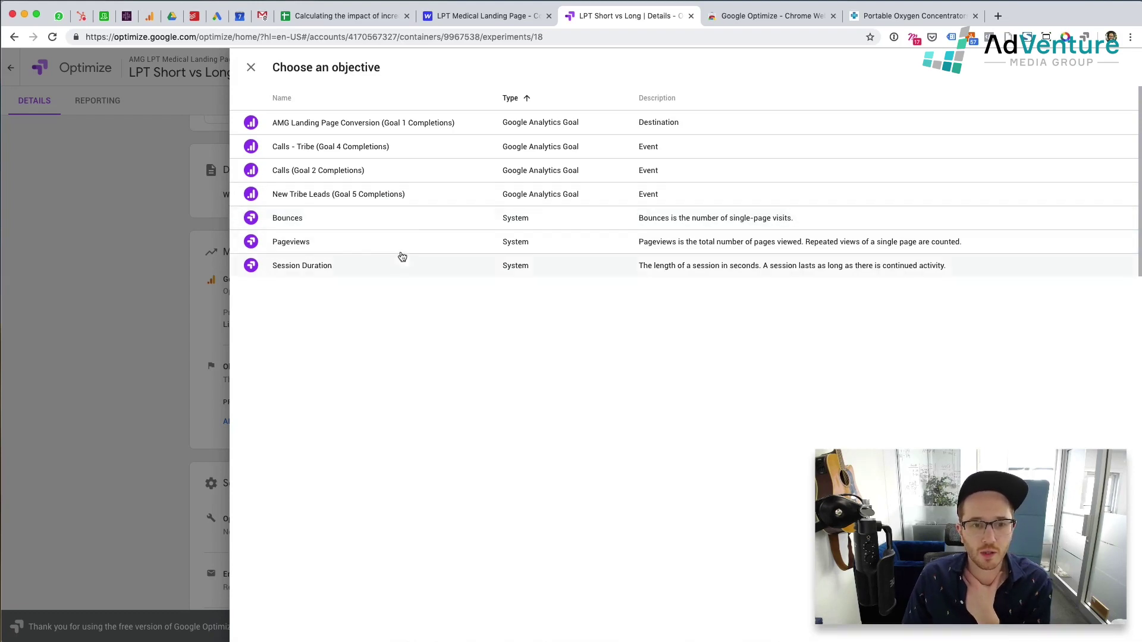
click(397, 130)
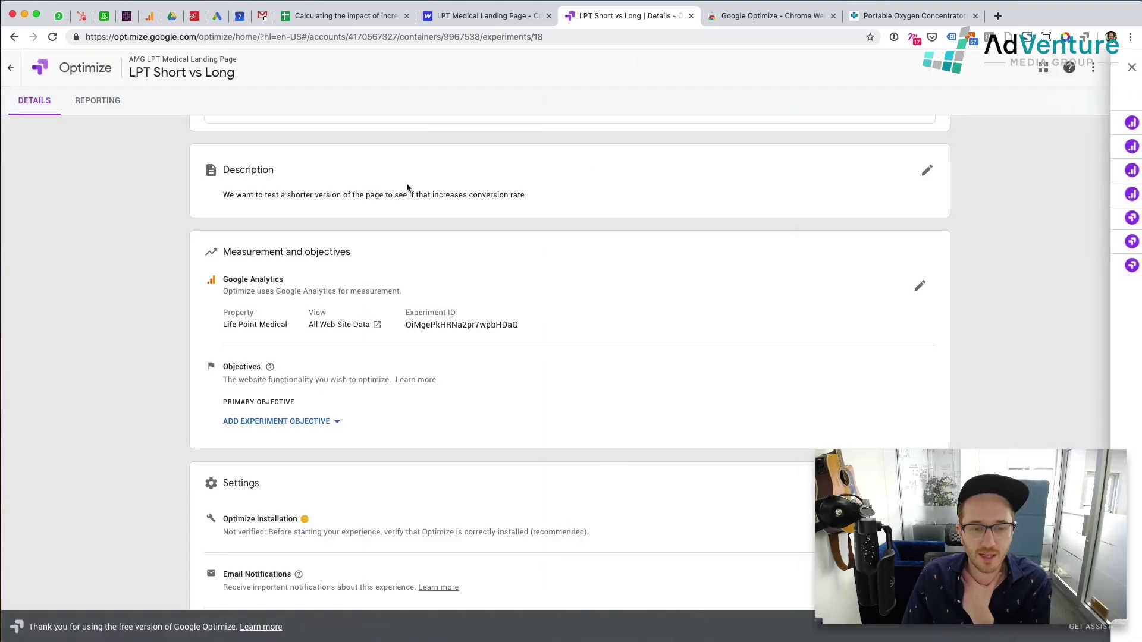
scroll(148, 402, down, 4)
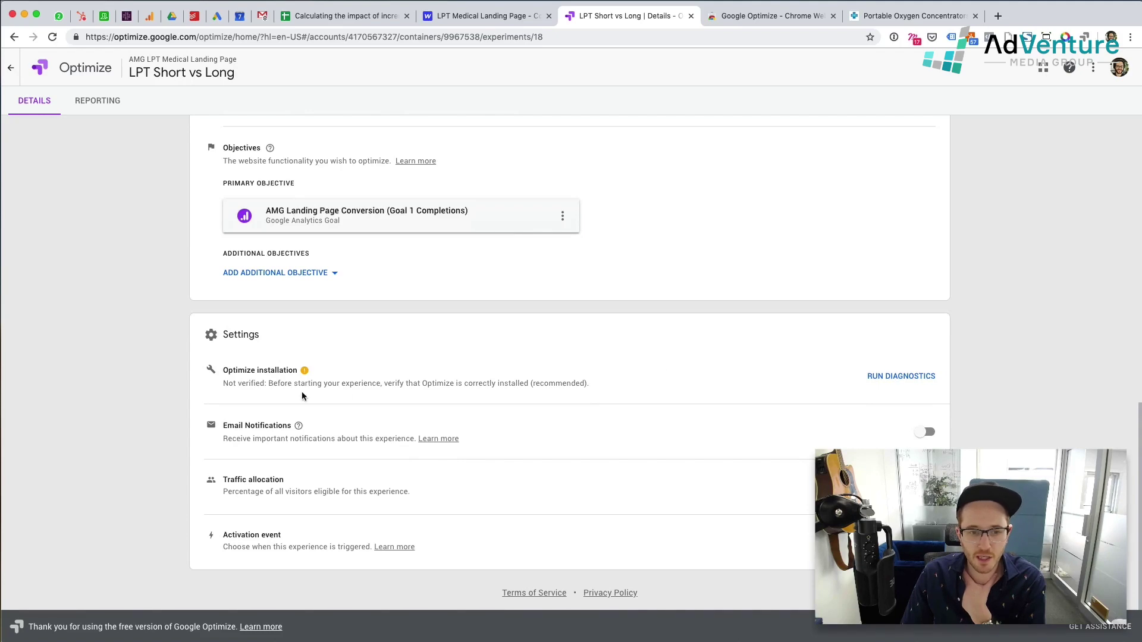
Run Optimize installation diagnostics, note the anti-flicker snippet warning, and go back to Details.
click(895, 377)
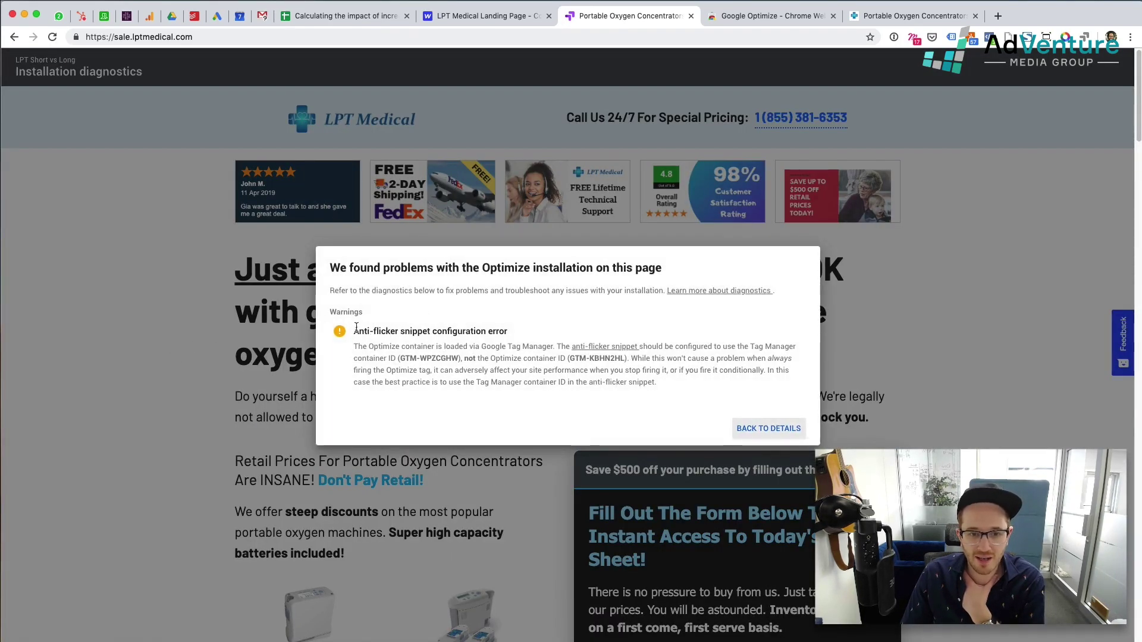
click(763, 434)
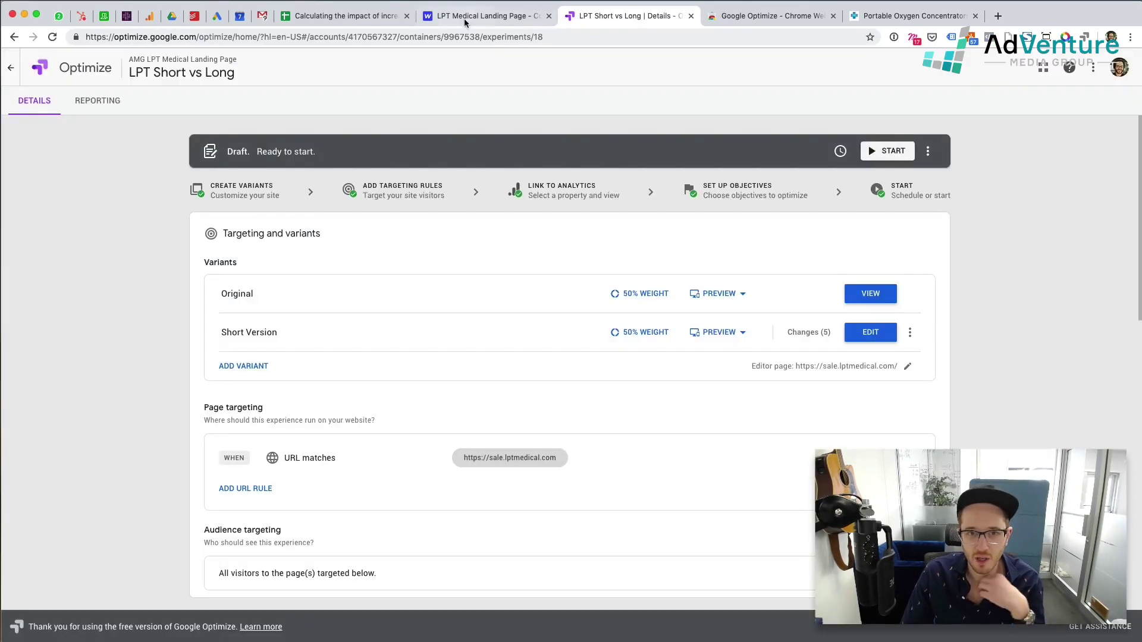
Save the Webflow head code containing the anti-flicker snippet, then return to the Optimize details.
click(482, 16)
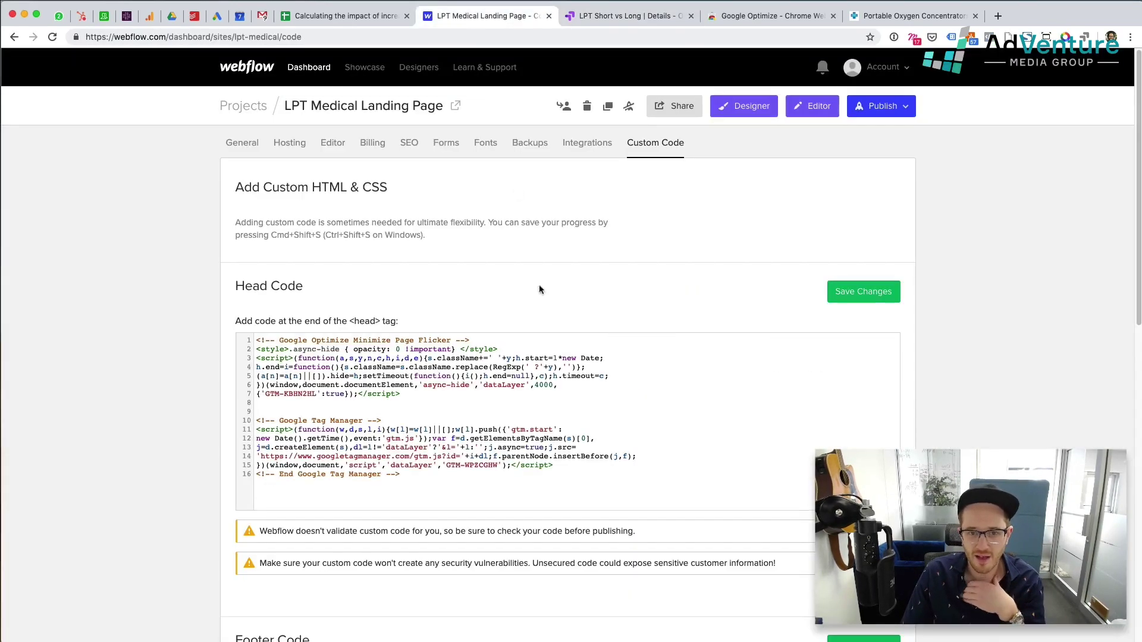
shift+click(401, 396)
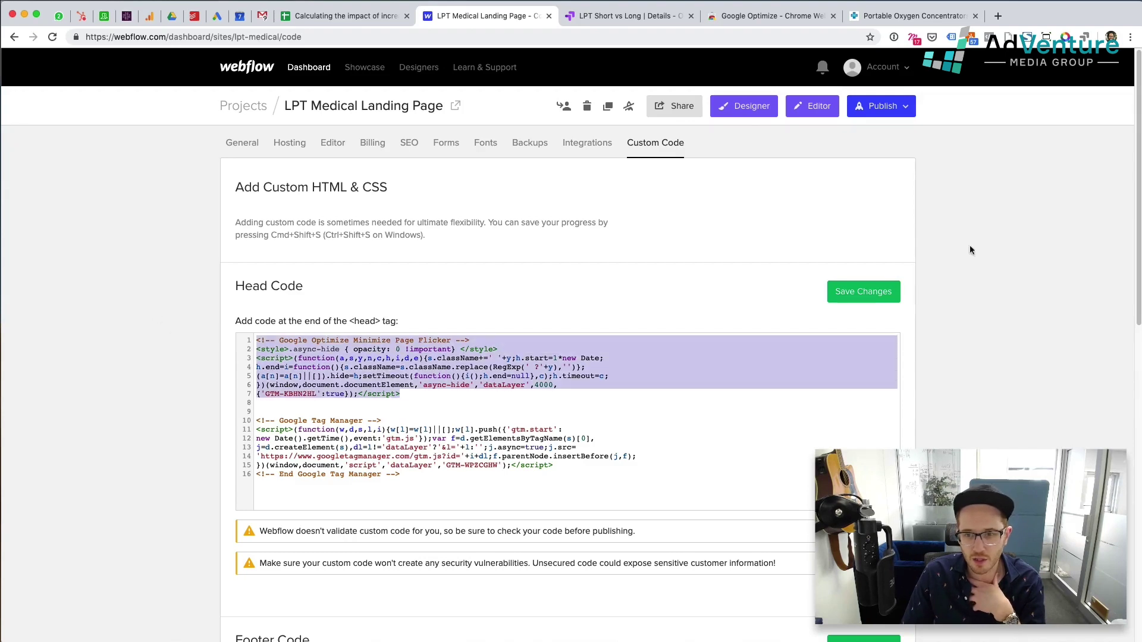
click(866, 292)
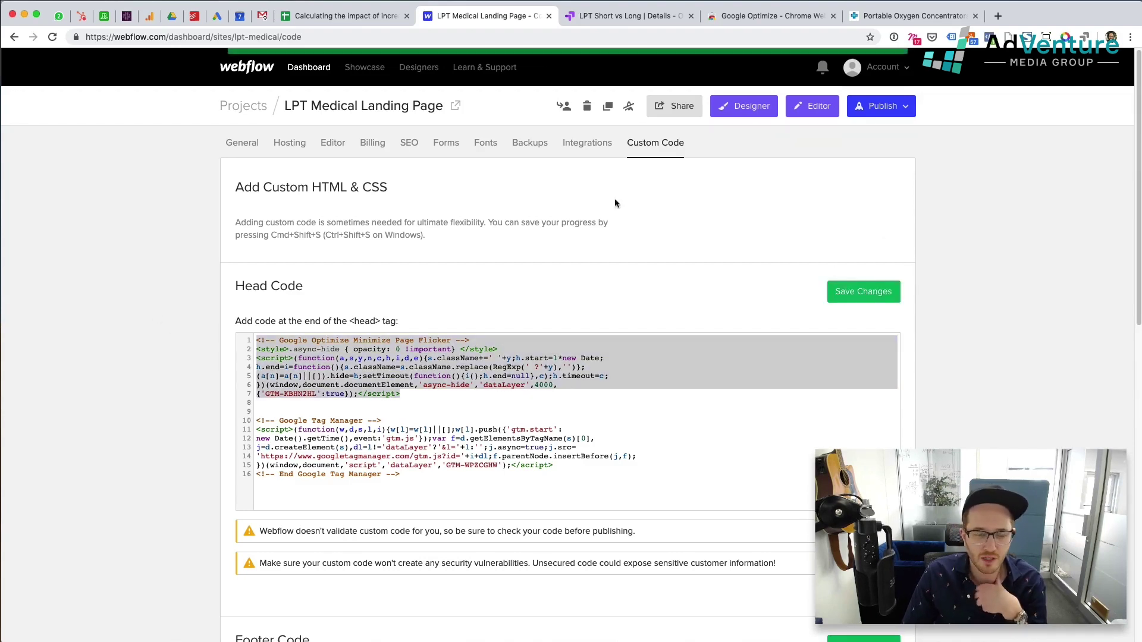
click(635, 17)
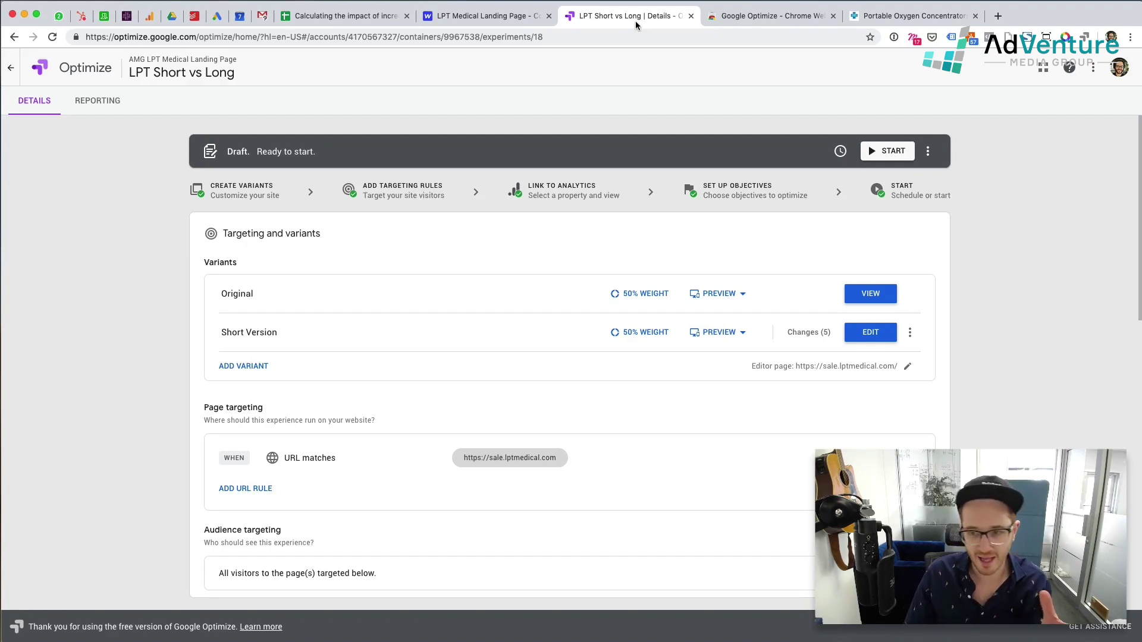
scroll(381, 286, down, 8)
scroll(384, 296, down, 5)
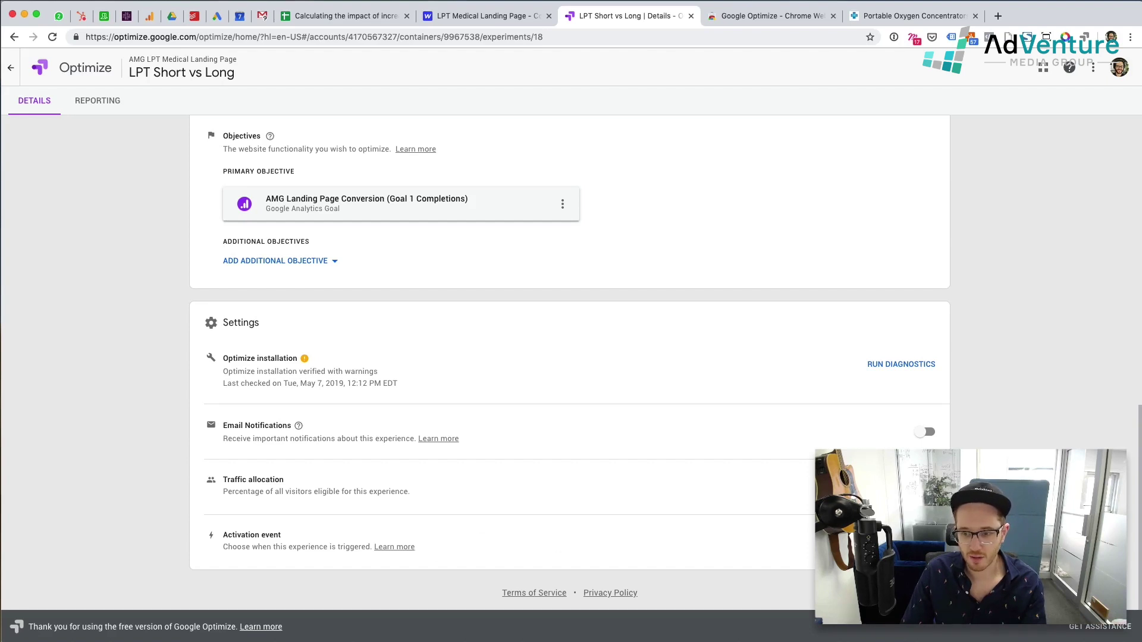
click(928, 538)
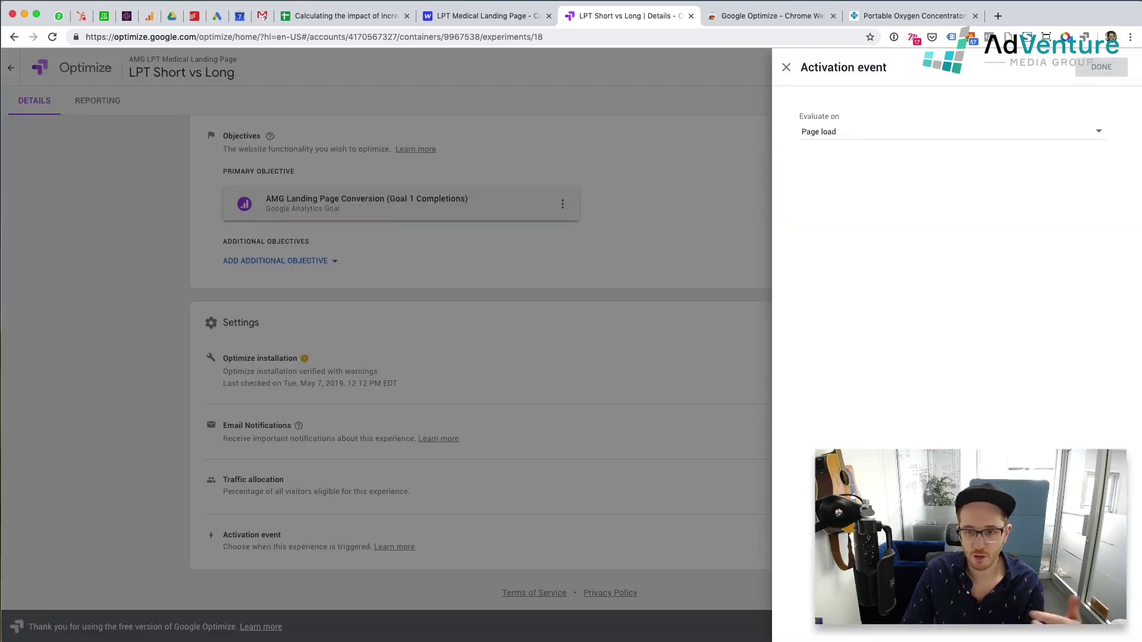
click(833, 134)
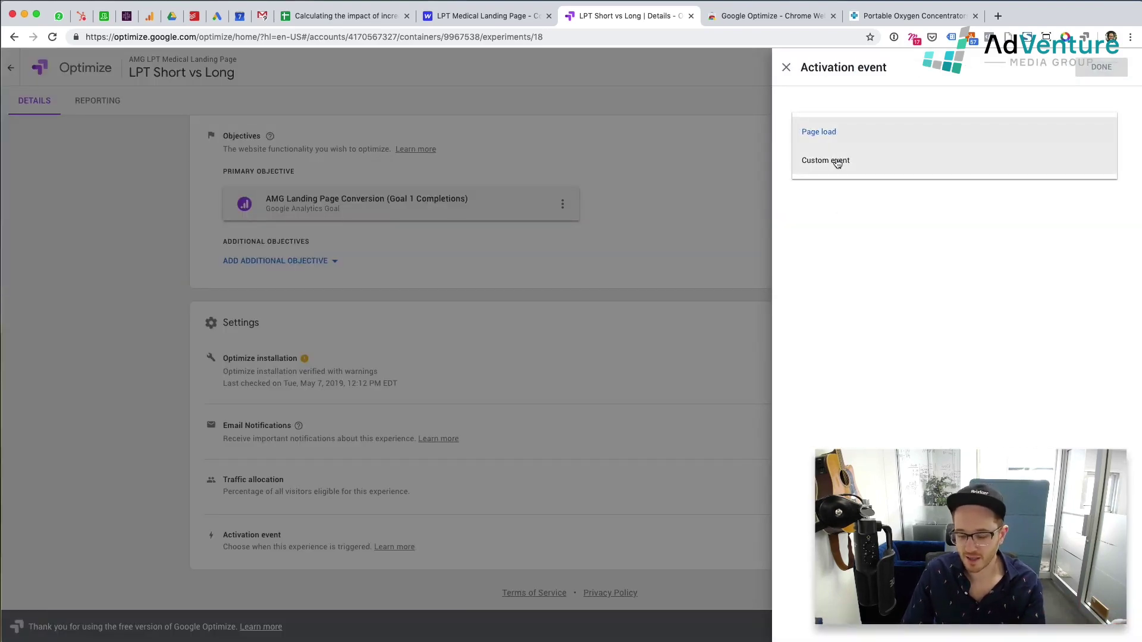
click(842, 132)
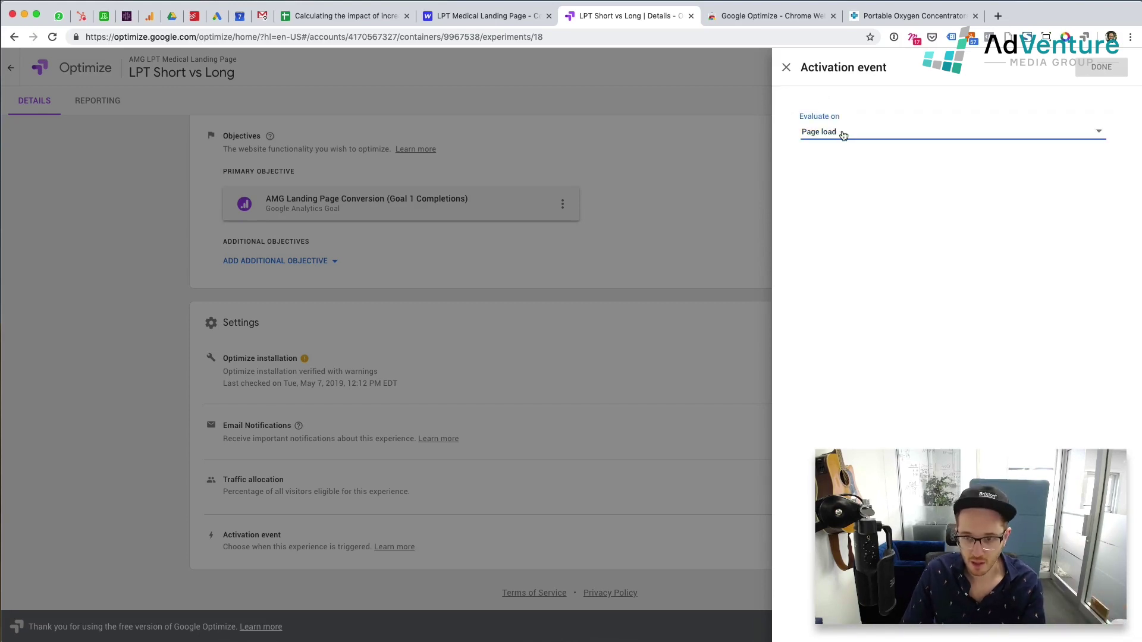
click(786, 71)
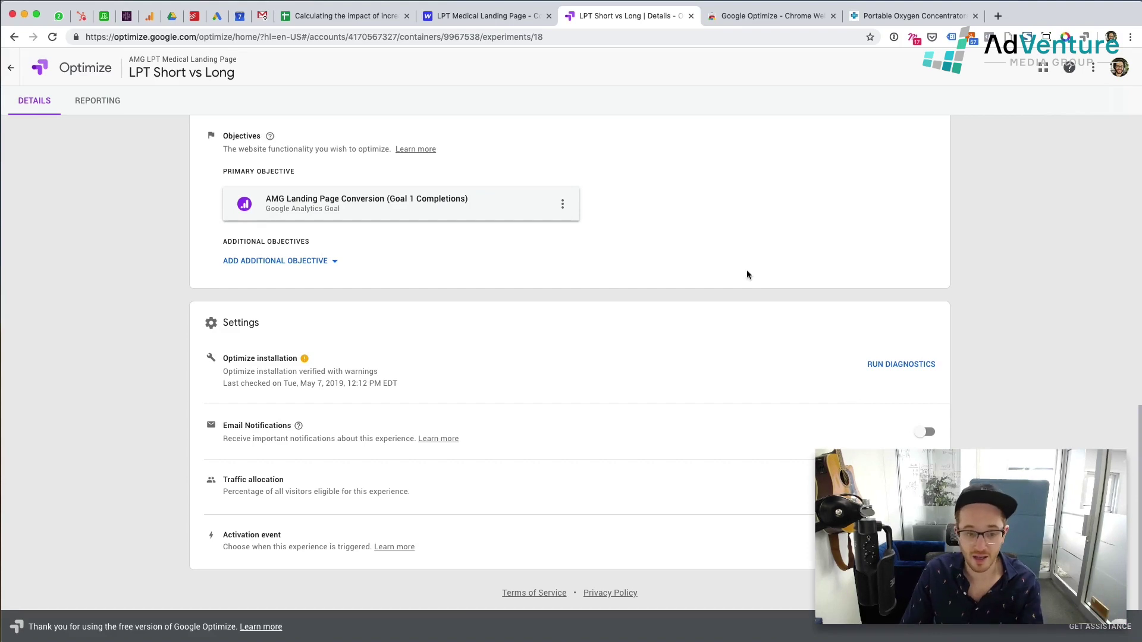
scroll(1034, 372, up, 10)
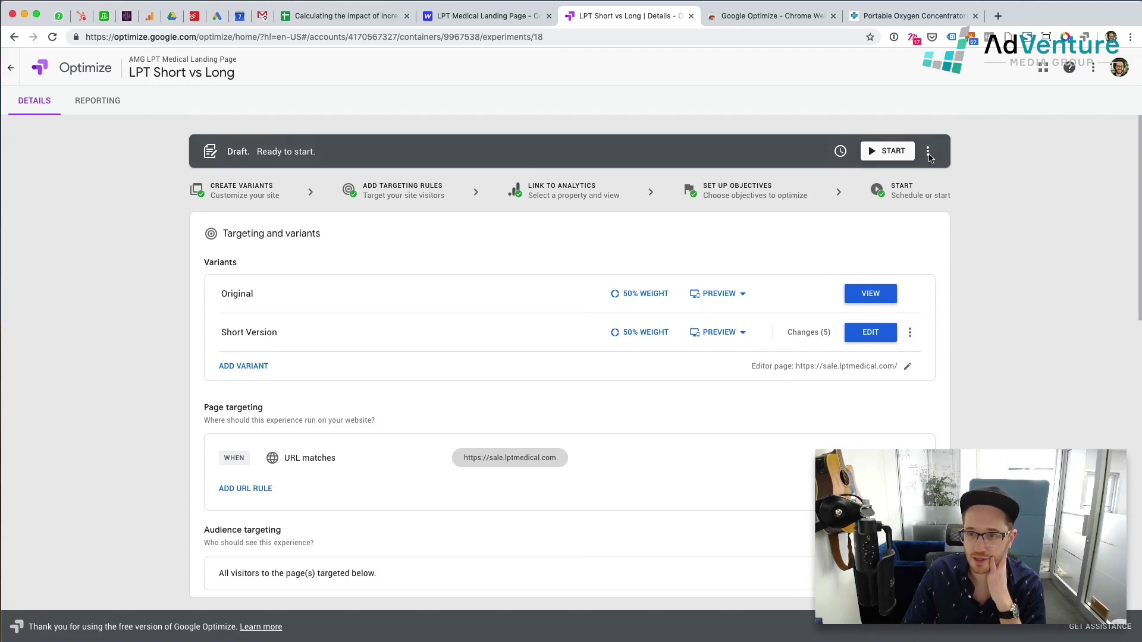
Start the LPT Short vs Long experiment, confirming in the dialog, and view its empty report.
click(931, 151)
click(936, 122)
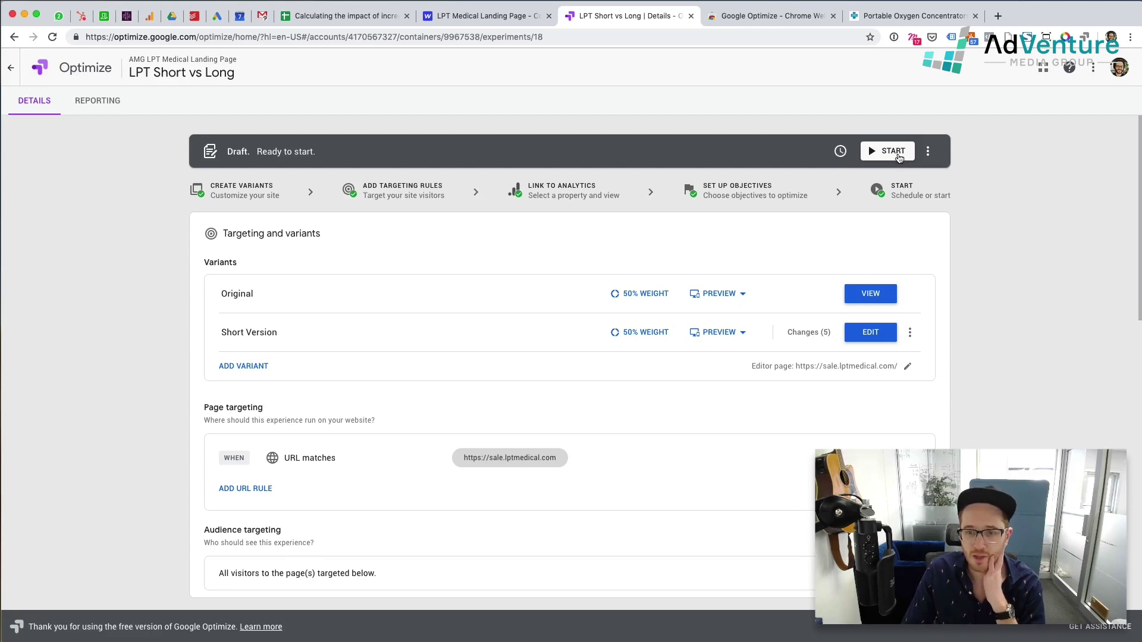
click(899, 153)
click(732, 427)
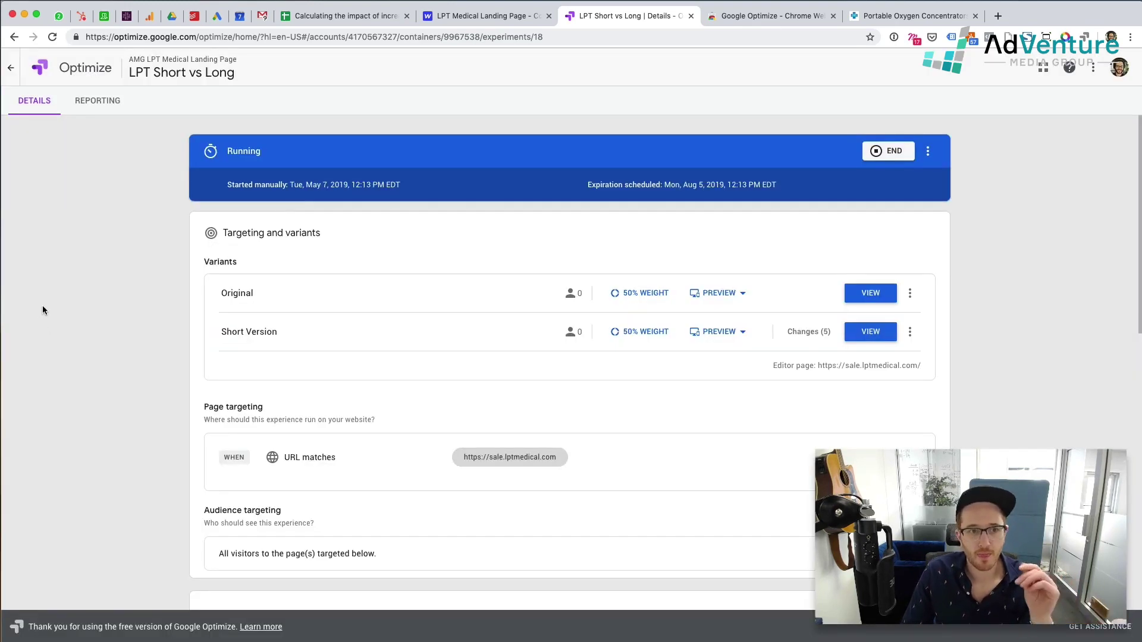
scroll(41, 305, down, 10)
scroll(41, 305, up, 10)
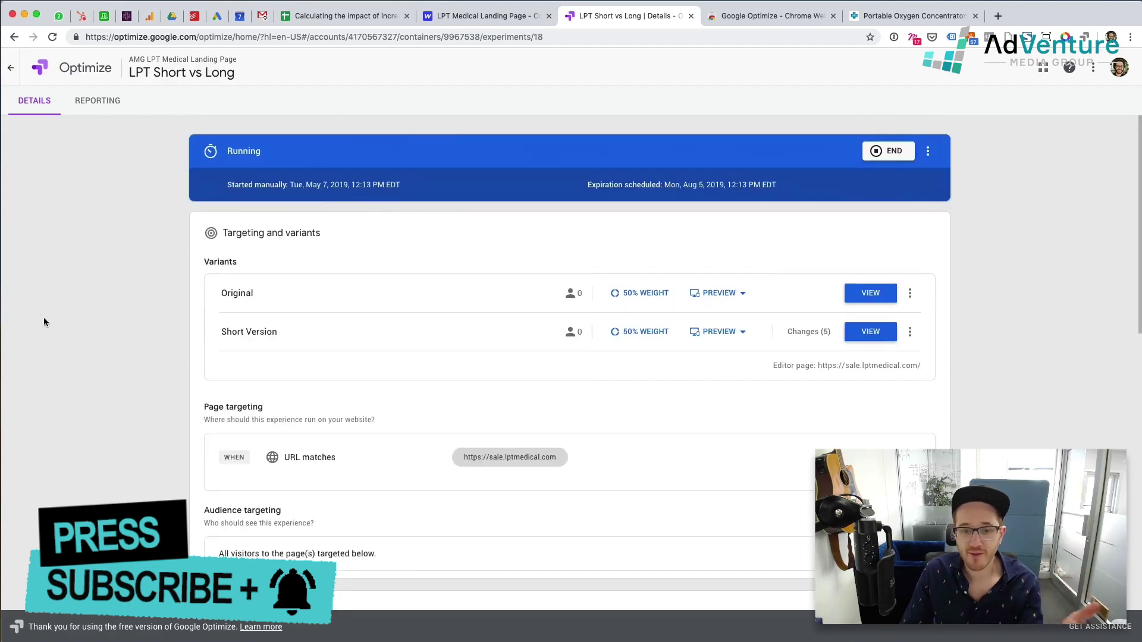
click(97, 100)
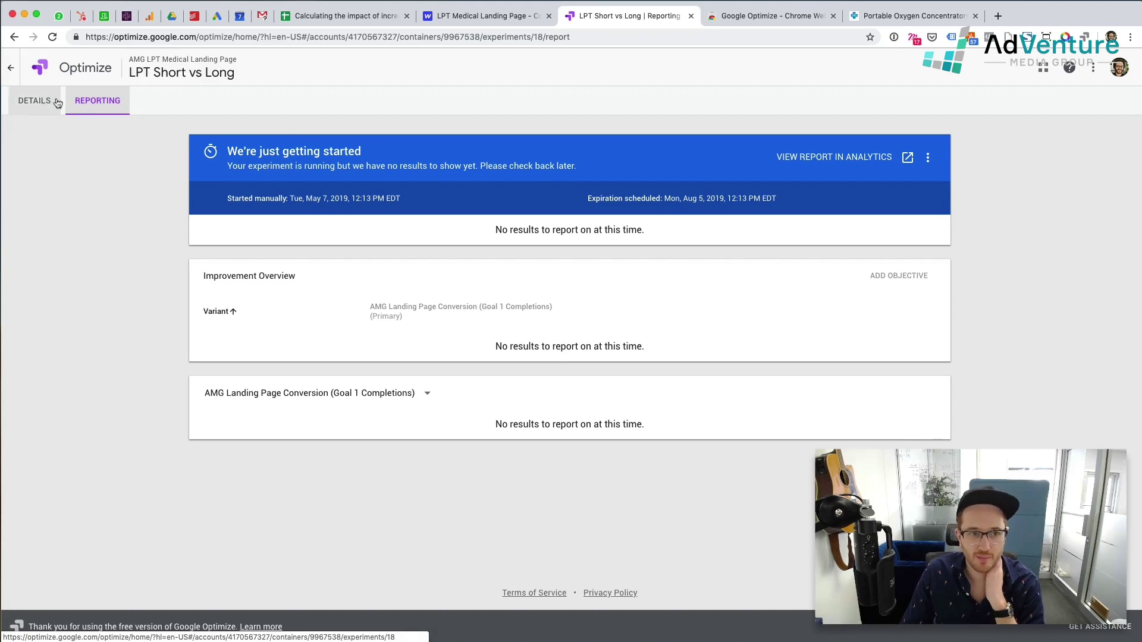
From the experiences list, open the Content heavy form split 2 experiment's Reporting tab.
click(34, 101)
click(11, 67)
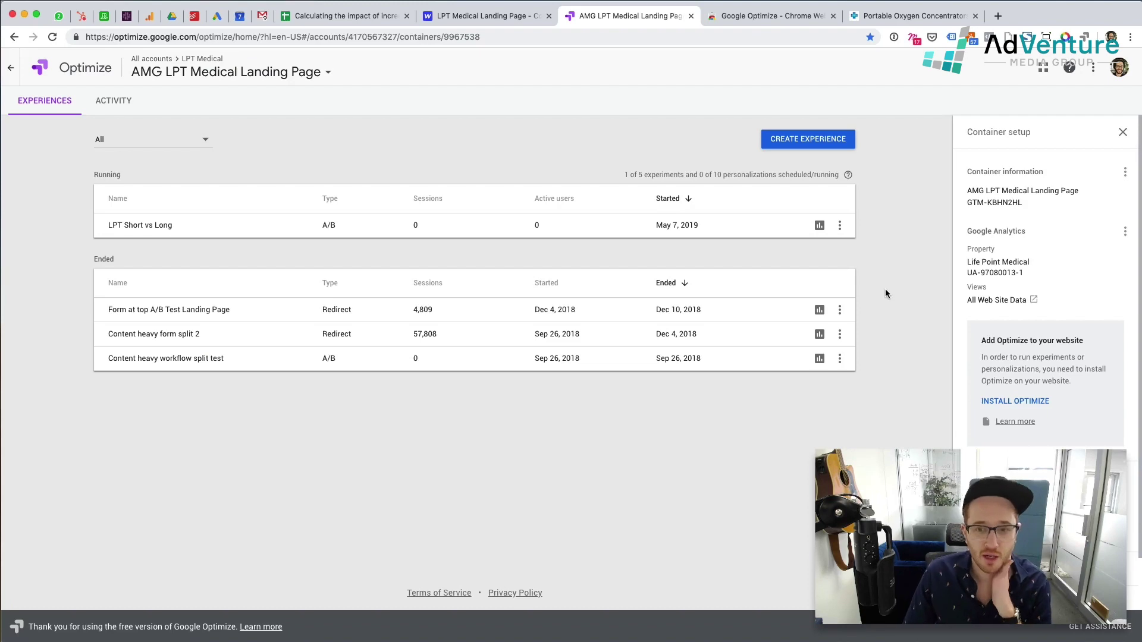
click(185, 342)
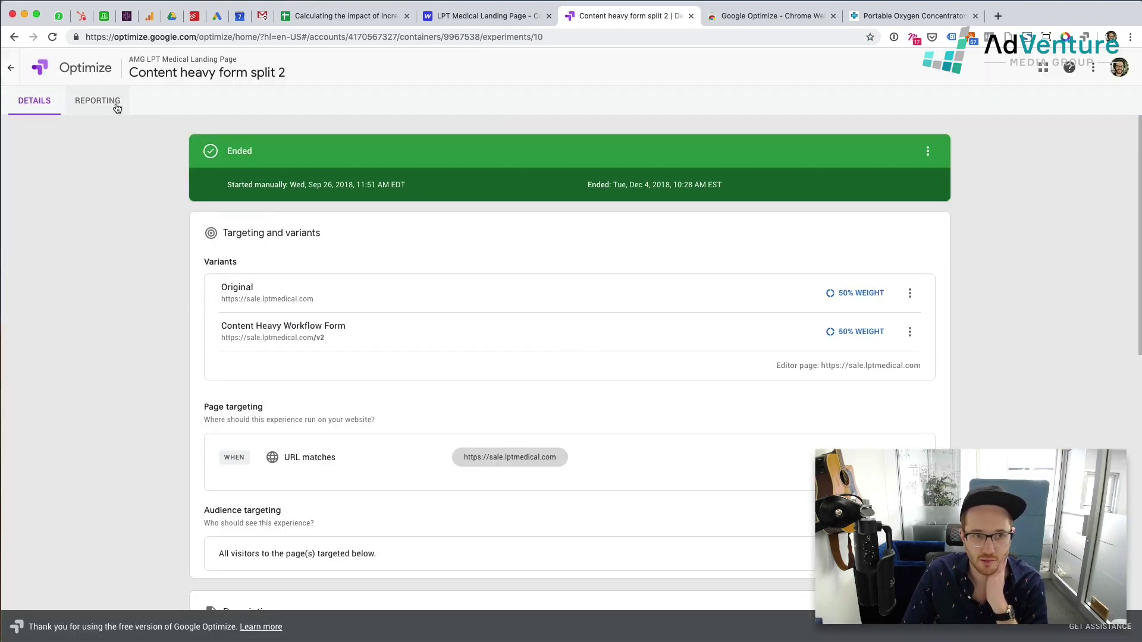
click(103, 106)
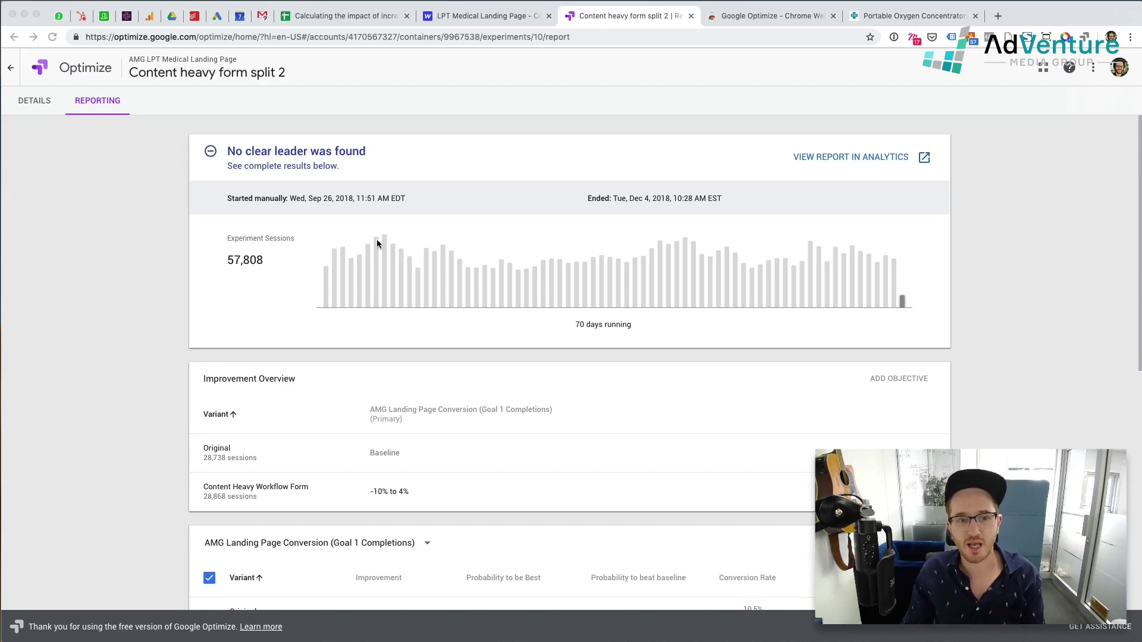
Review the Content heavy form split 2 results, then return to the experiences list.
scroll(356, 220, down, 5)
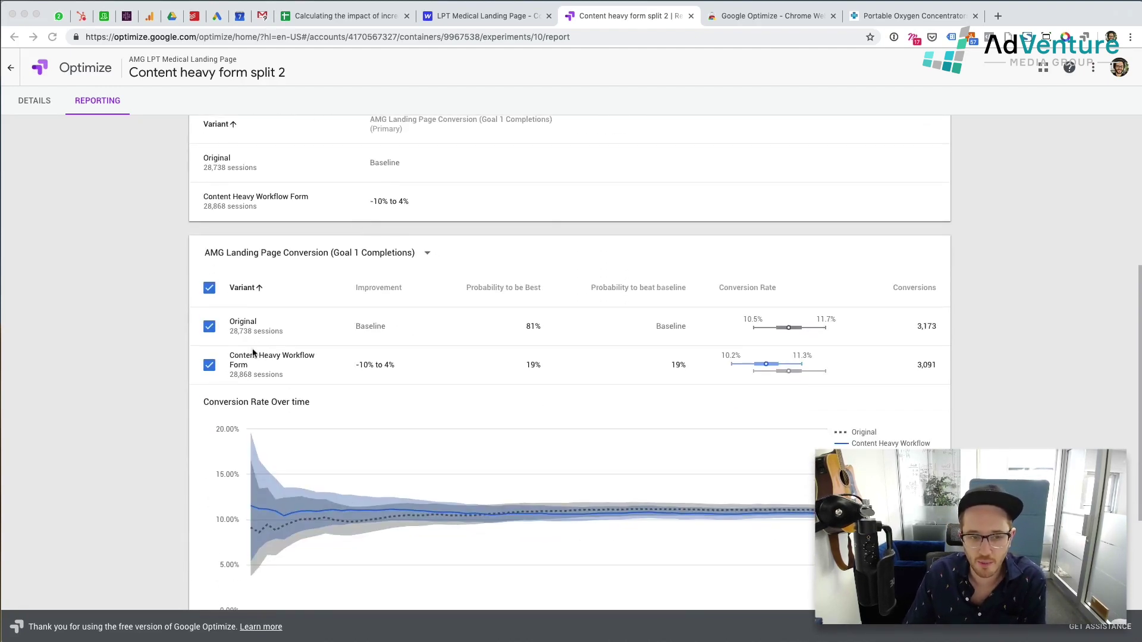
scroll(254, 352, down, 1)
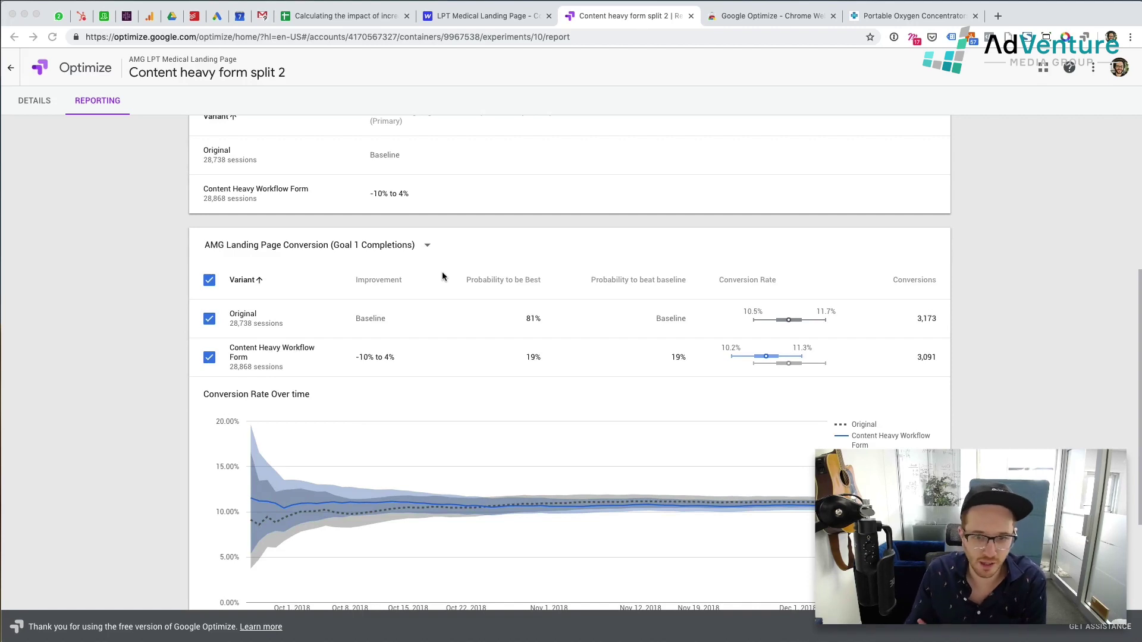
scroll(521, 369, down, 1)
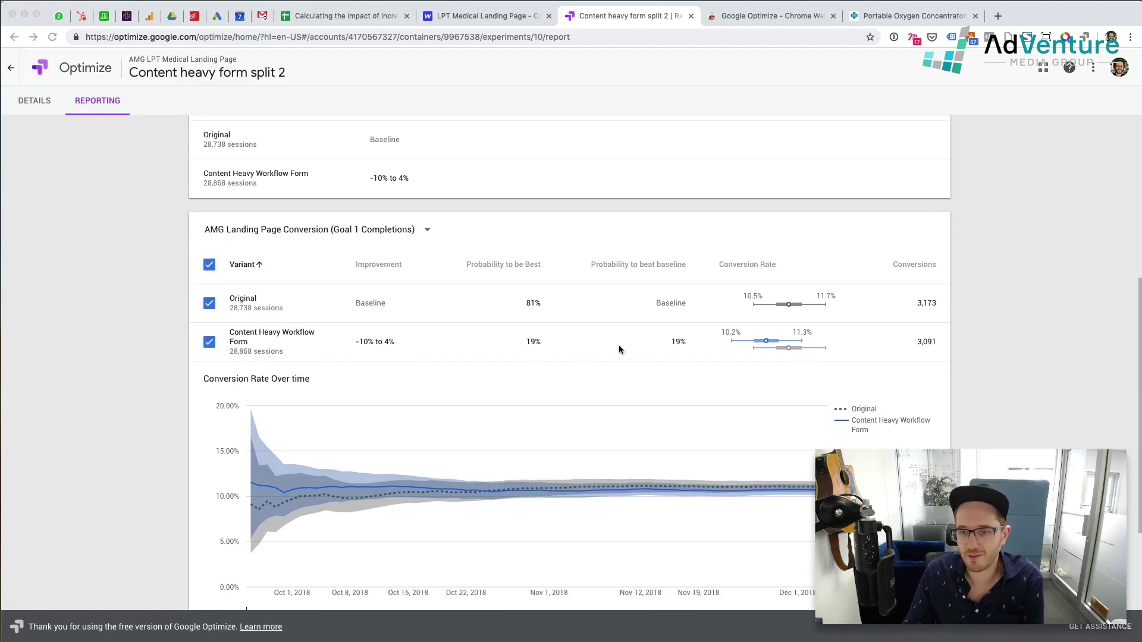
scroll(870, 422, down, 3)
scroll(870, 422, down, 3)
scroll(697, 402, up, 5)
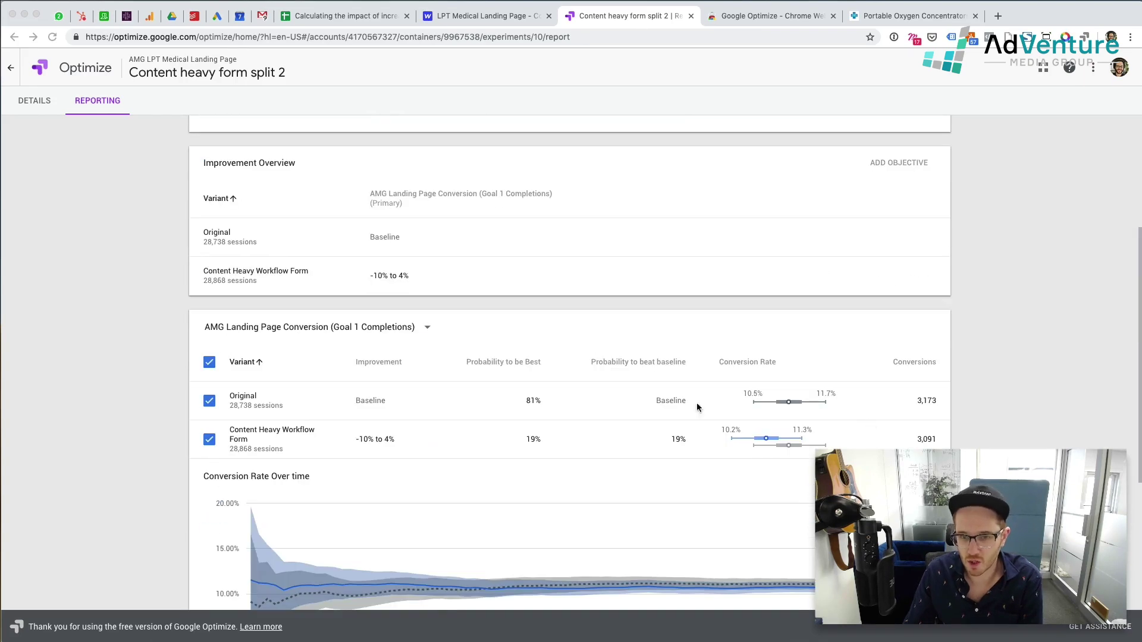
scroll(610, 412, up, 5)
scroll(609, 409, down, 4)
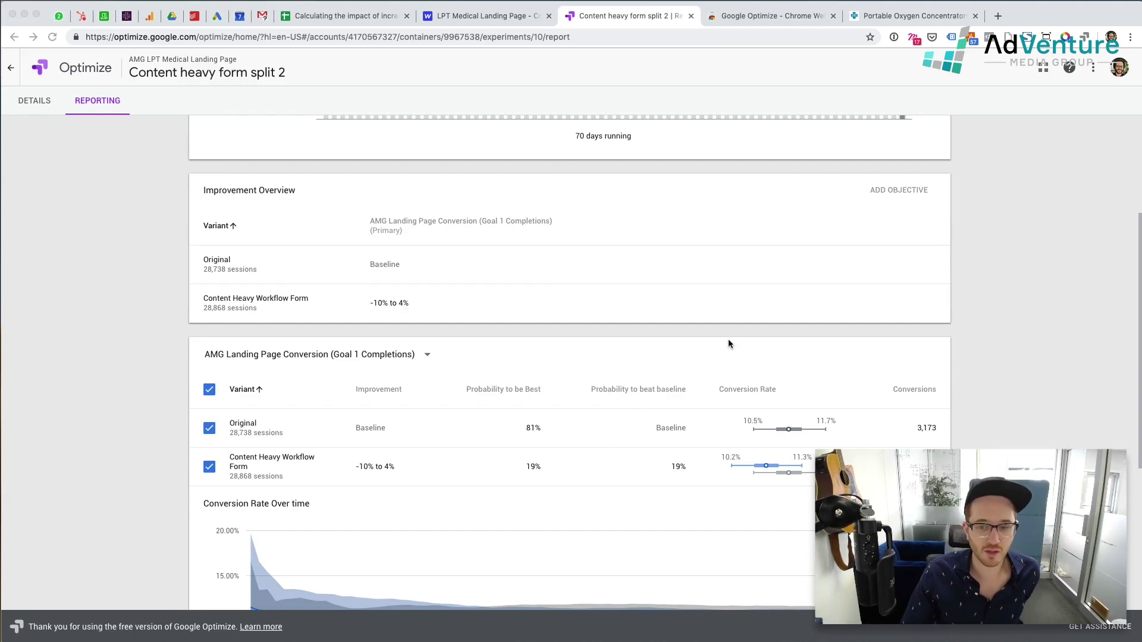
scroll(716, 372, up, 3)
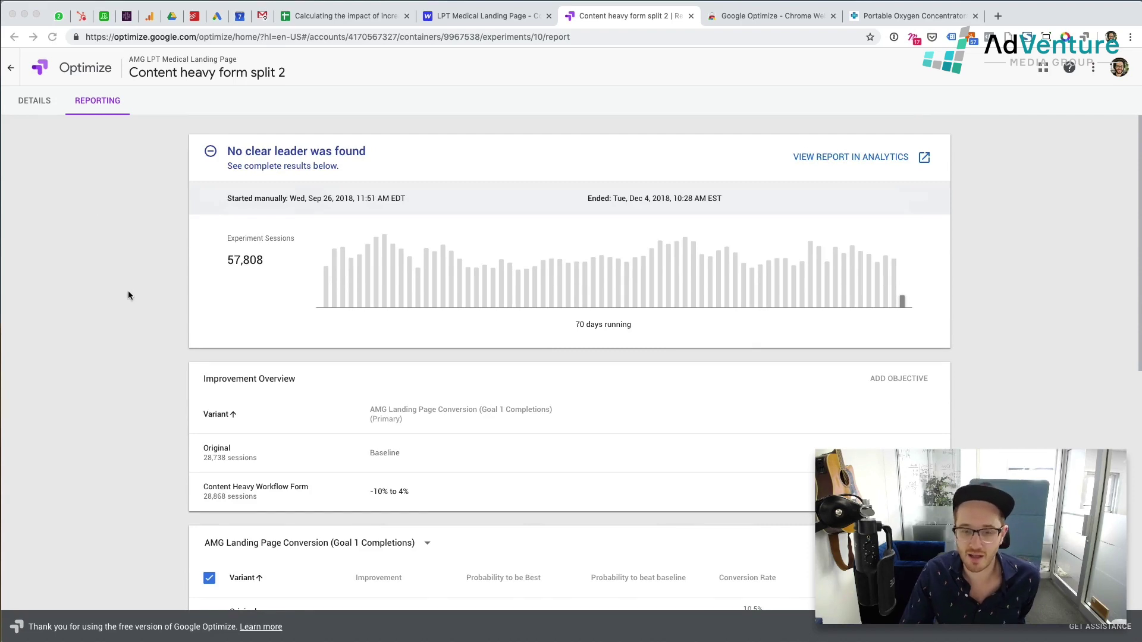
scroll(123, 295, down, 4)
scroll(127, 291, up, 4)
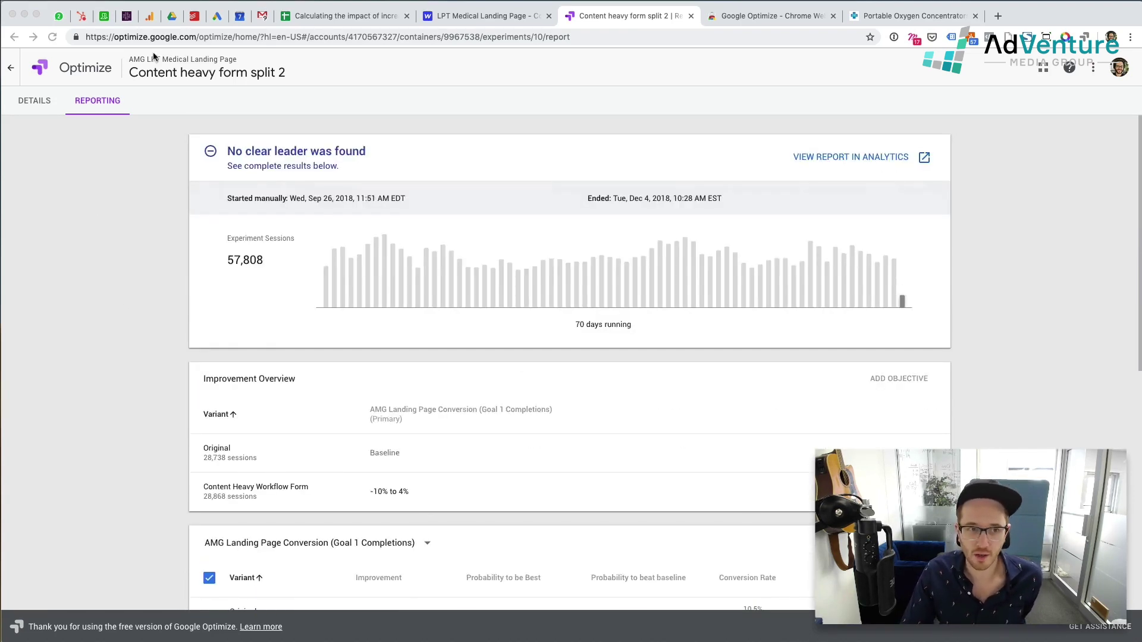
click(12, 69)
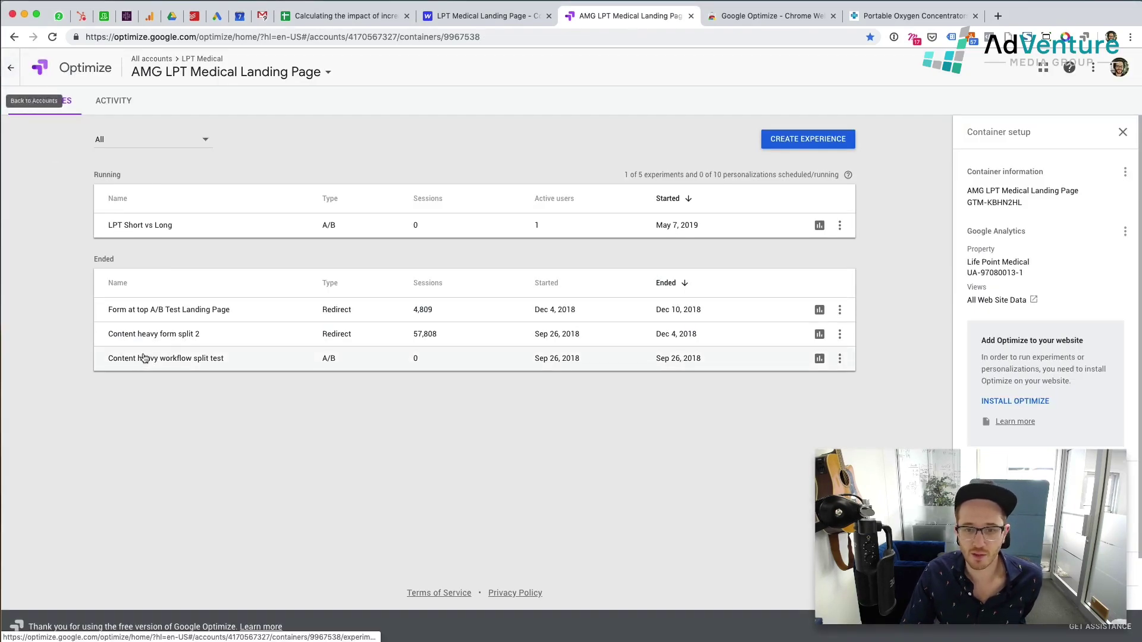
Open LPT Short vs Long, check its empty report, and reload Details to show 1 user per variant.
click(186, 237)
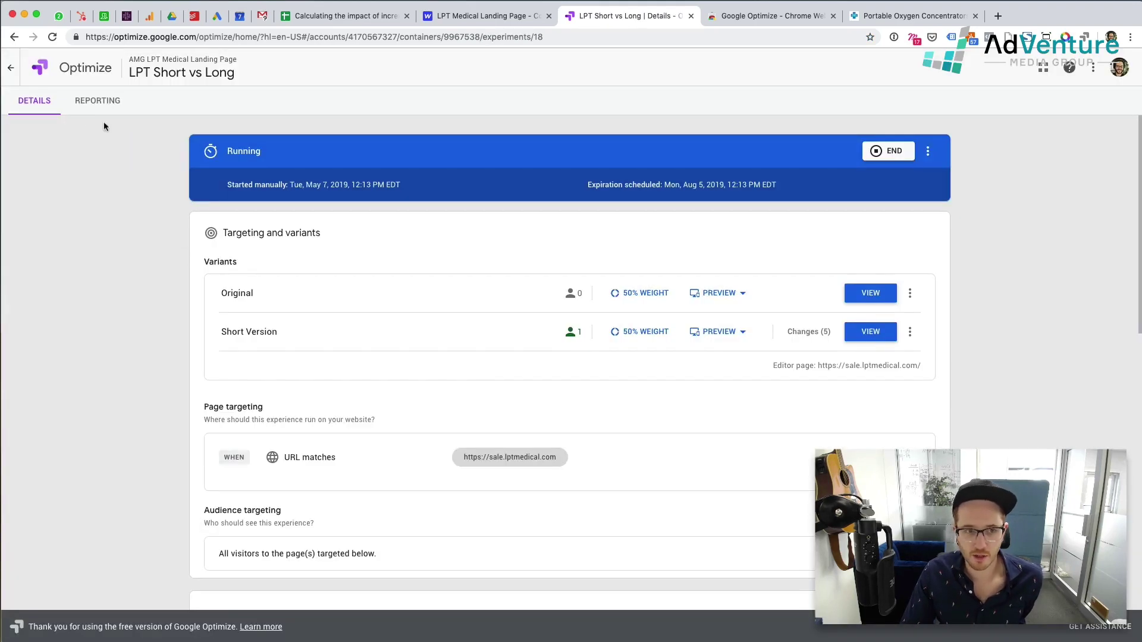
click(98, 100)
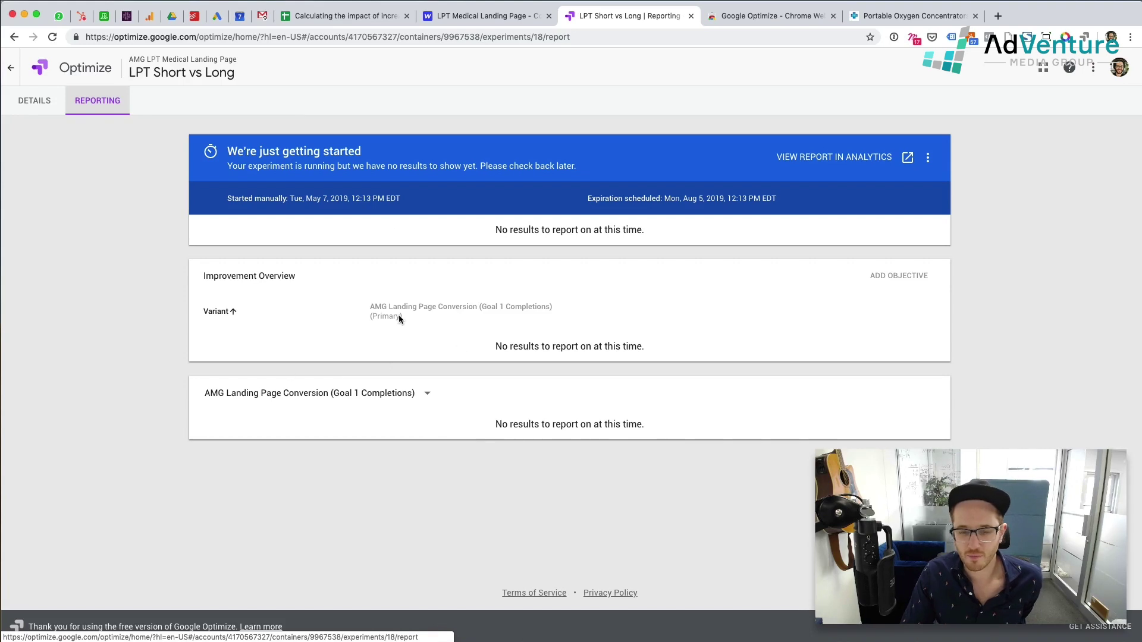
click(34, 106)
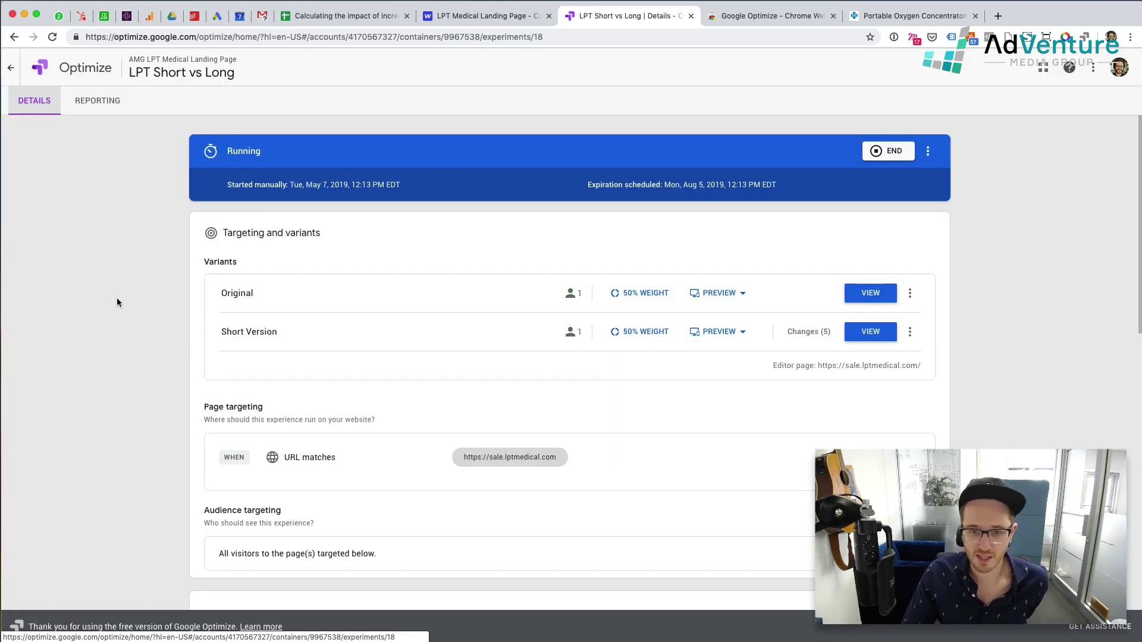
click(52, 37)
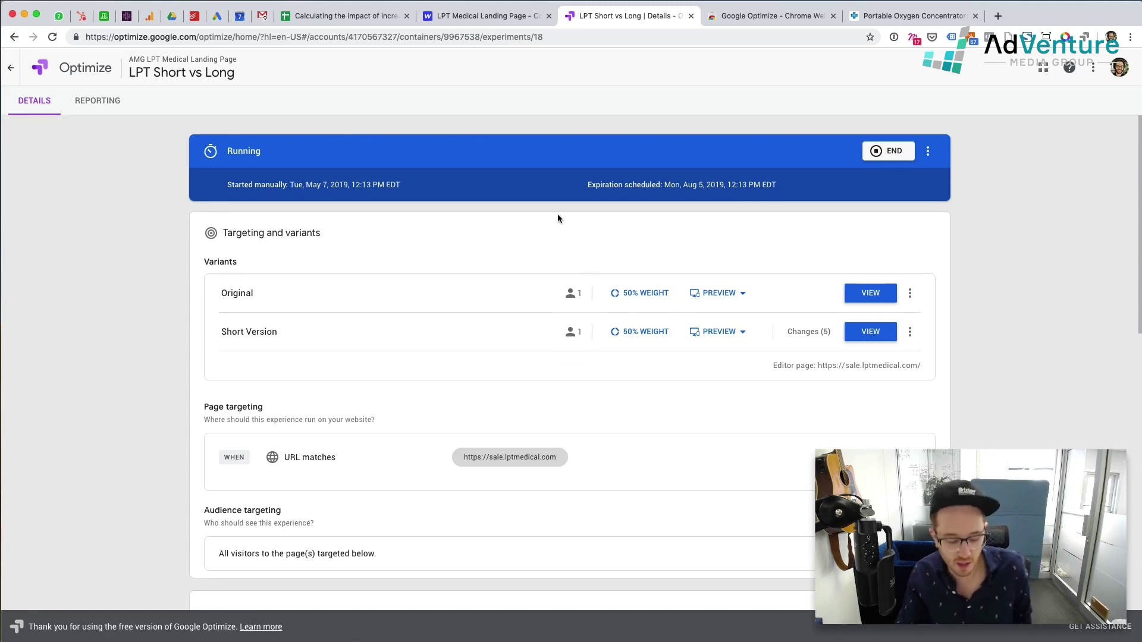
Load sale.lptmedical.com in a new incognito window.
key(super+shift+n)
text(sale)
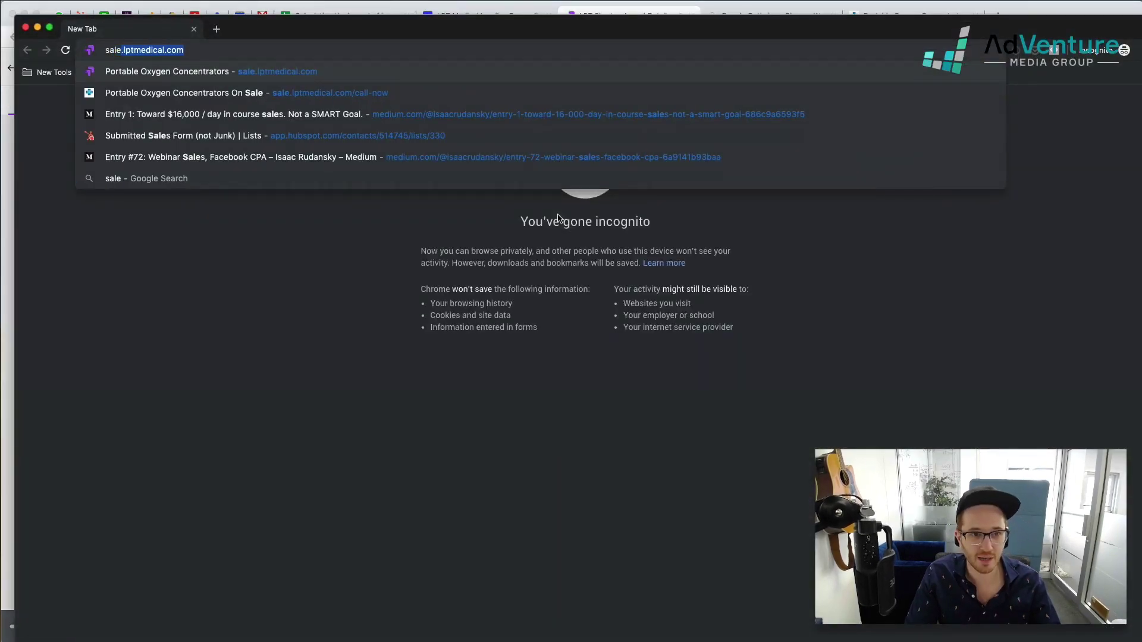
key(Return)
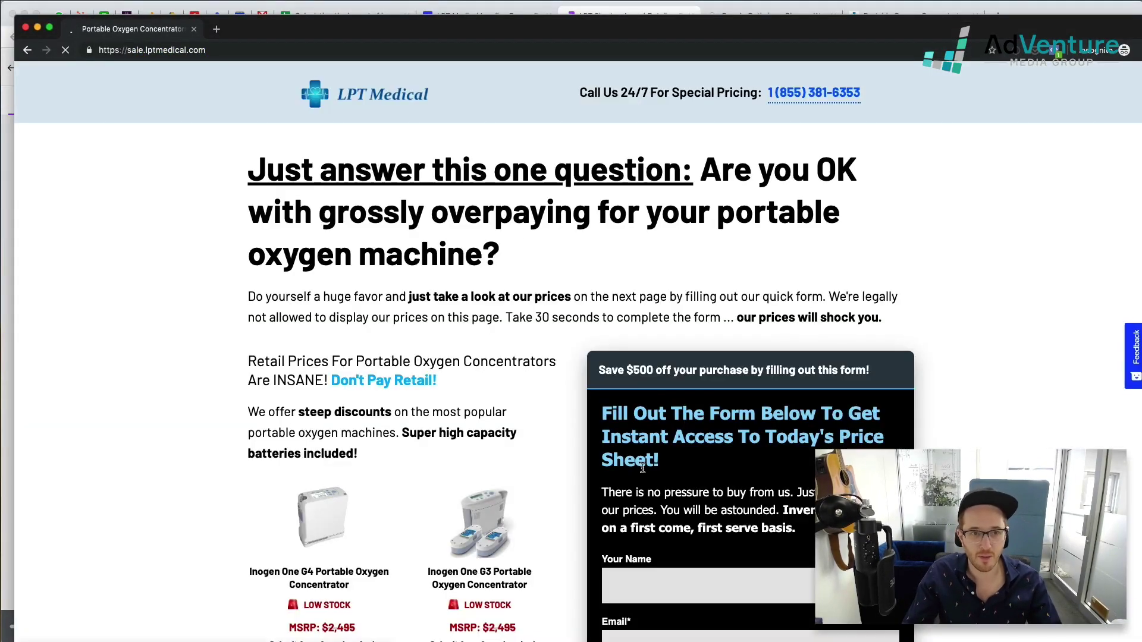
scroll(216, 420, down, 20)
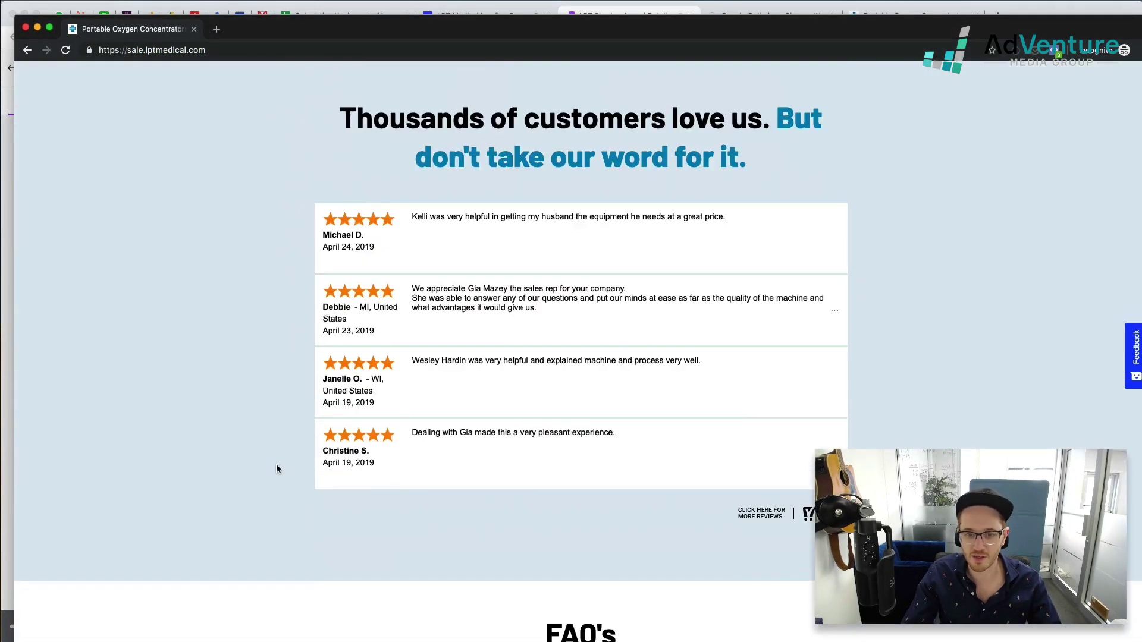
scroll(271, 463, up, 4)
scroll(272, 463, down, 5)
scroll(279, 463, up, 20)
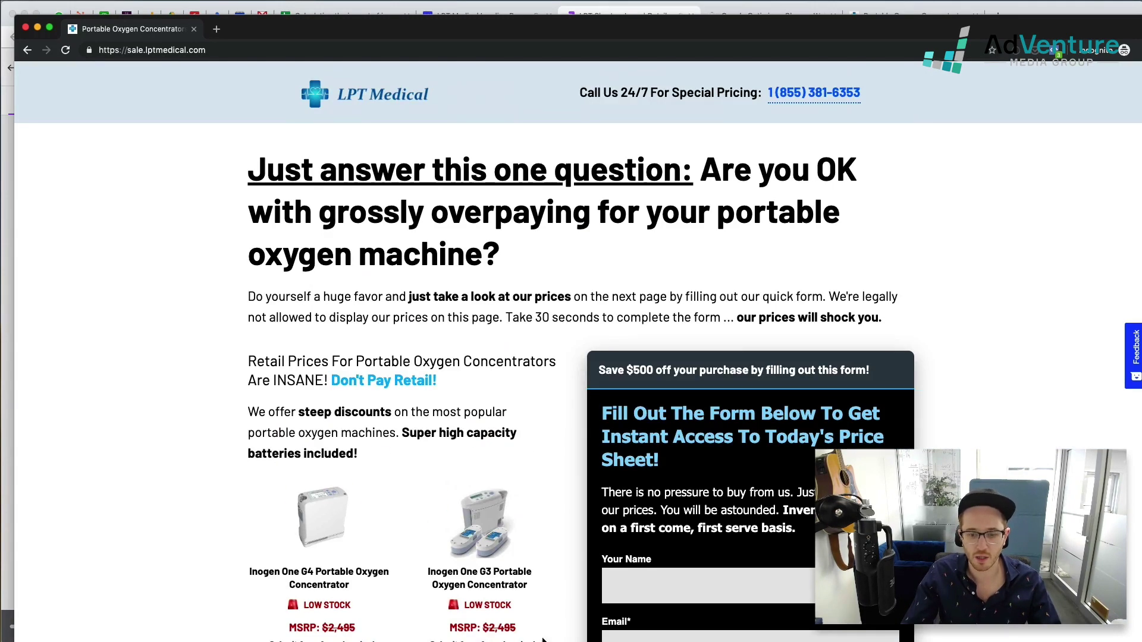
Close the $500 coupon popup and scroll the landing page.
mouse_move(373, 24)
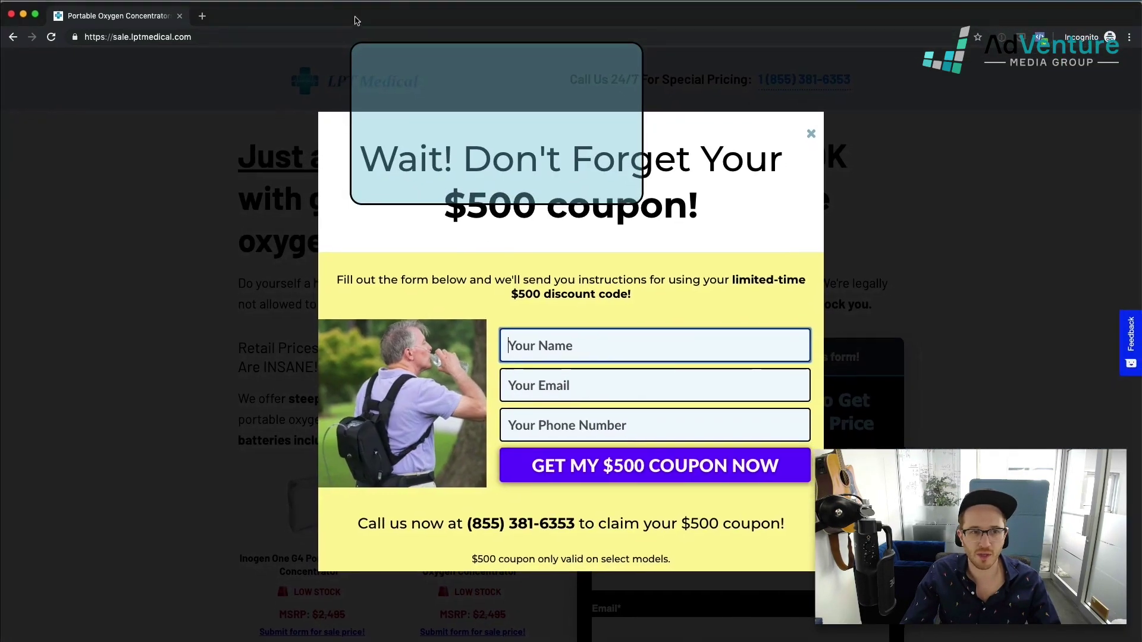
click(810, 133)
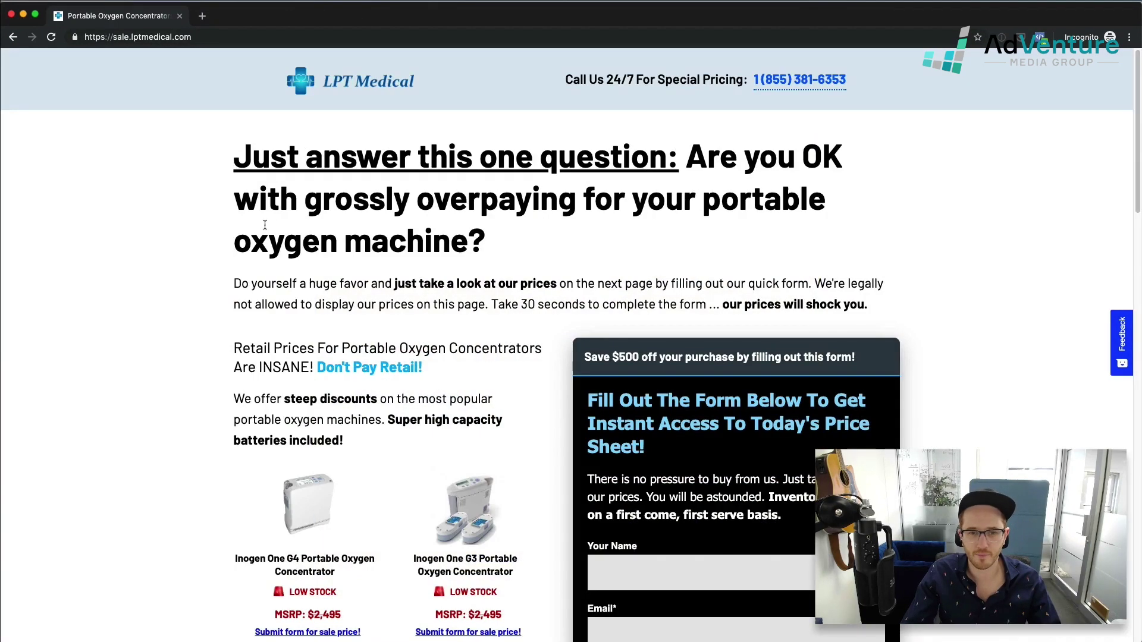
scroll(178, 289, down, 20)
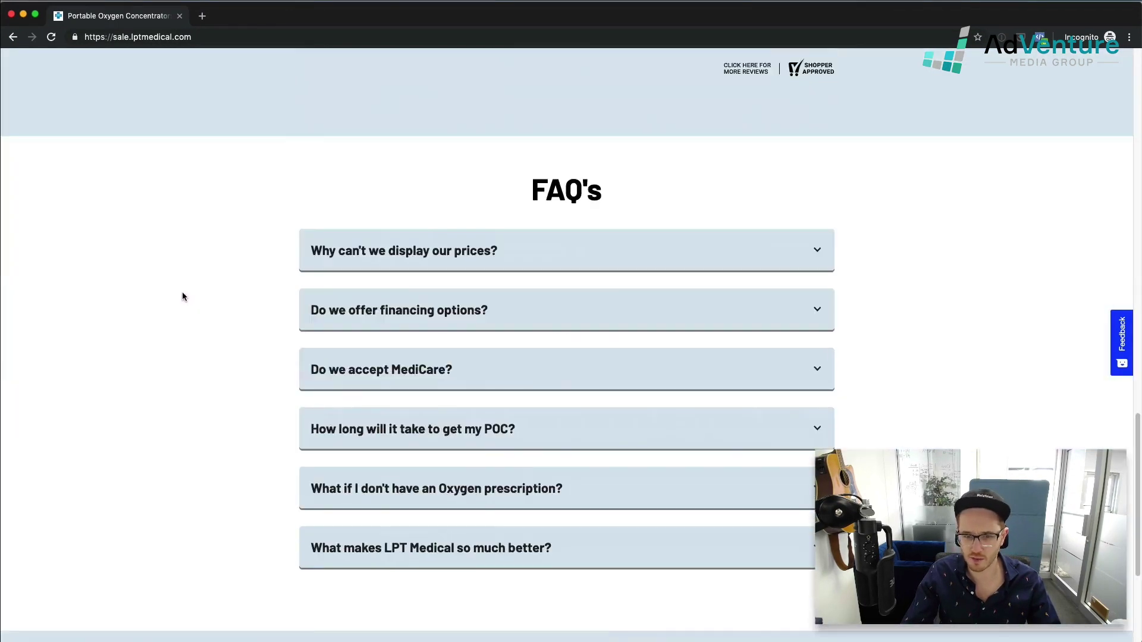
scroll(196, 280, up, 20)
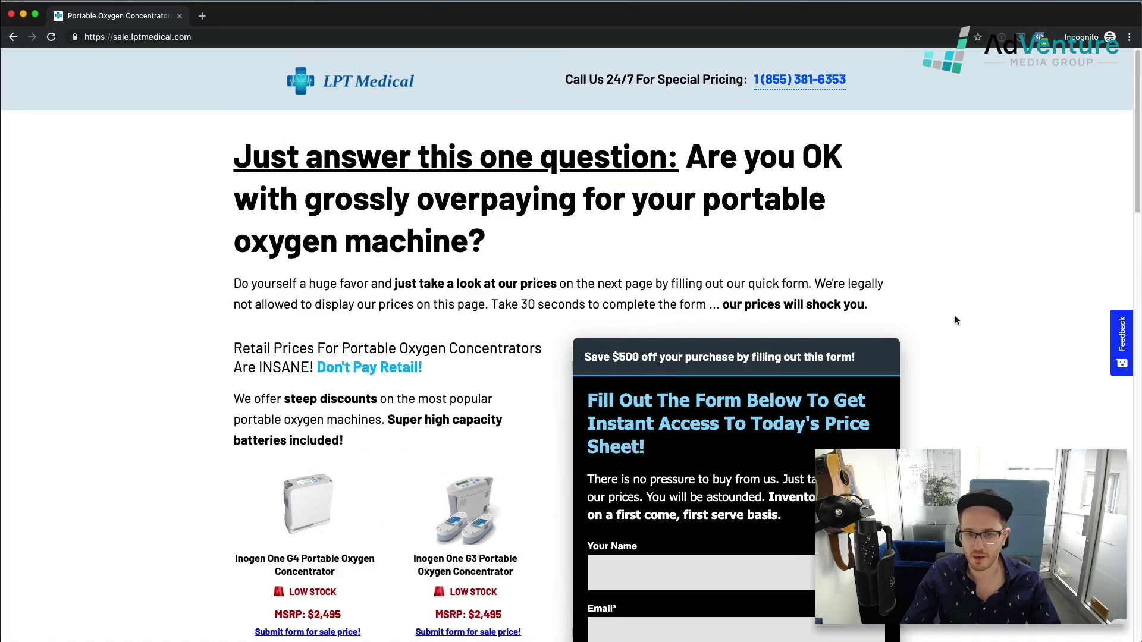
scroll(923, 341, down, 9)
scroll(927, 346, up, 6)
scroll(929, 351, down, 3)
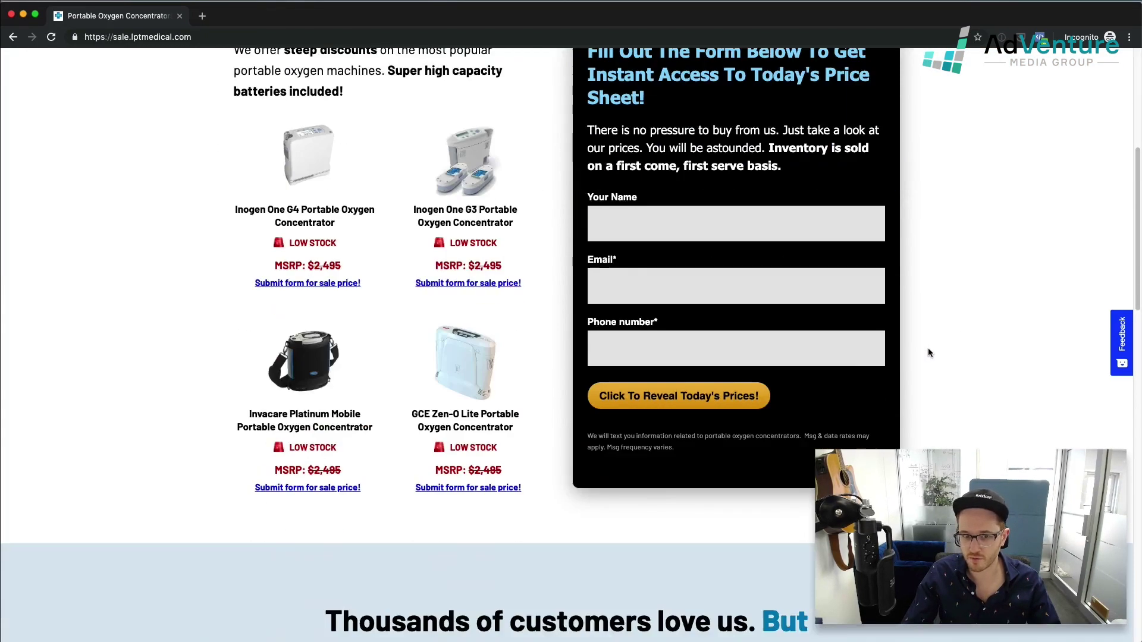
scroll(928, 357, up, 3)
scroll(930, 360, up, 3)
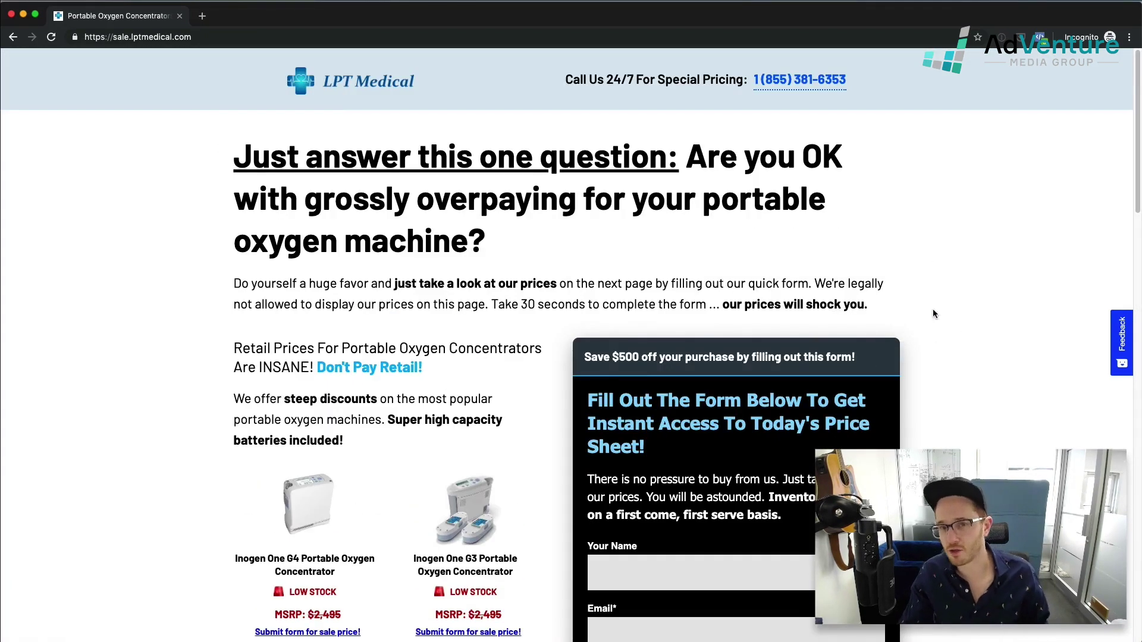
Highlight the headline, intro paragraph and Don't Pay Retail! subheading to point them out.
drag(513, 249, 204, 154)
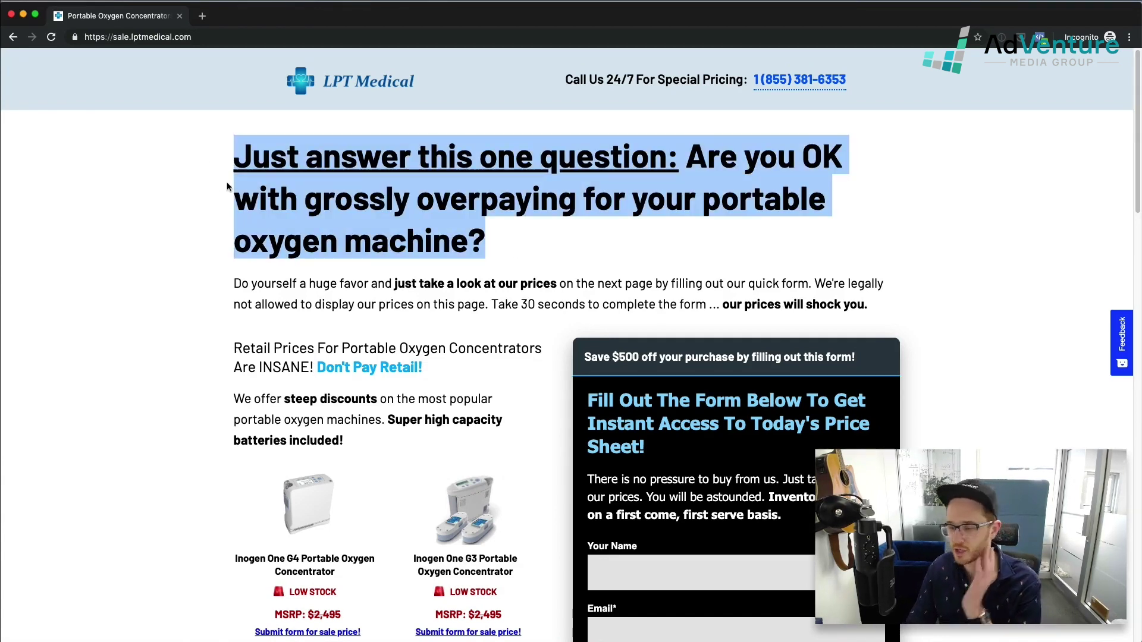
drag(205, 270, 199, 290)
click(194, 304)
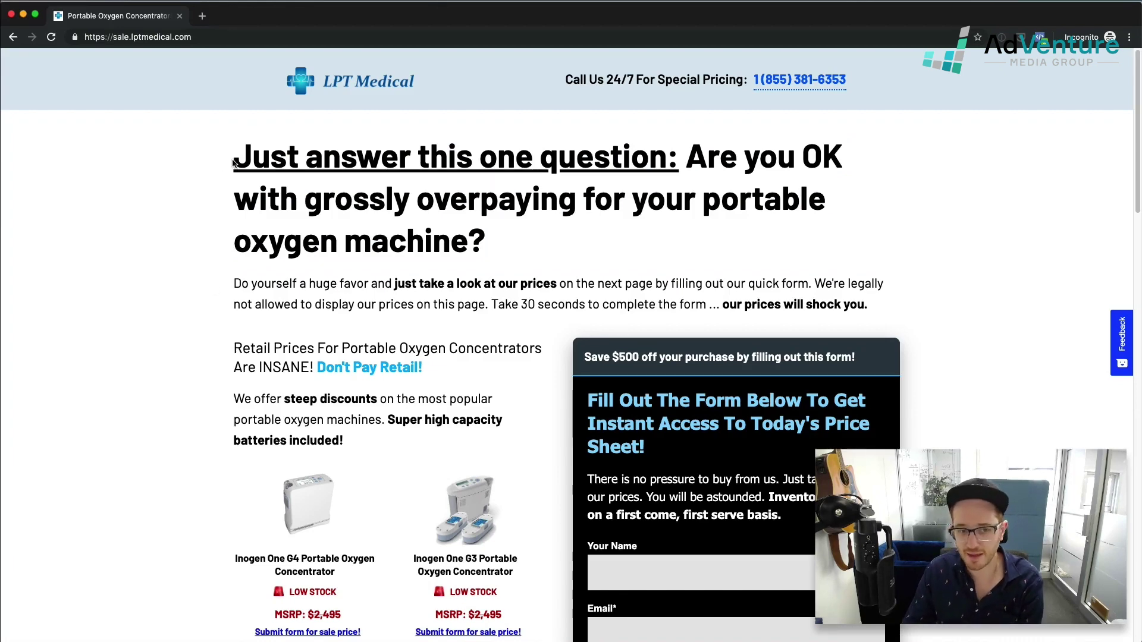
drag(234, 159, 526, 241)
drag(824, 278, 890, 304)
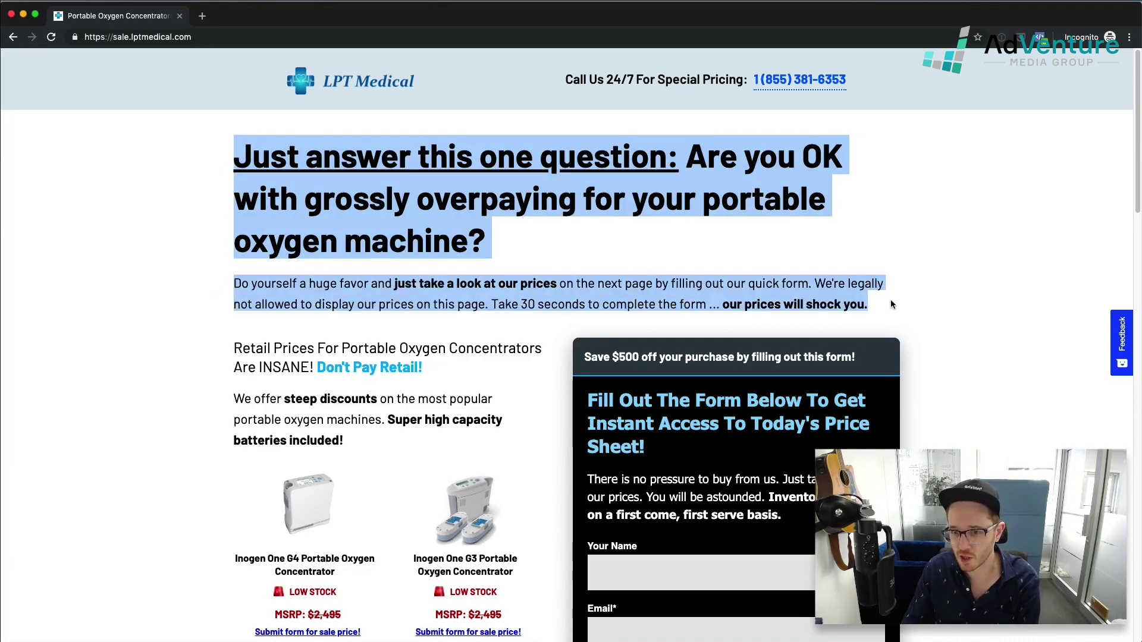
drag(459, 374, 198, 162)
click(199, 163)
Scroll back up and highlight the headline and intro paragraph text again.
scroll(223, 259, down, 8)
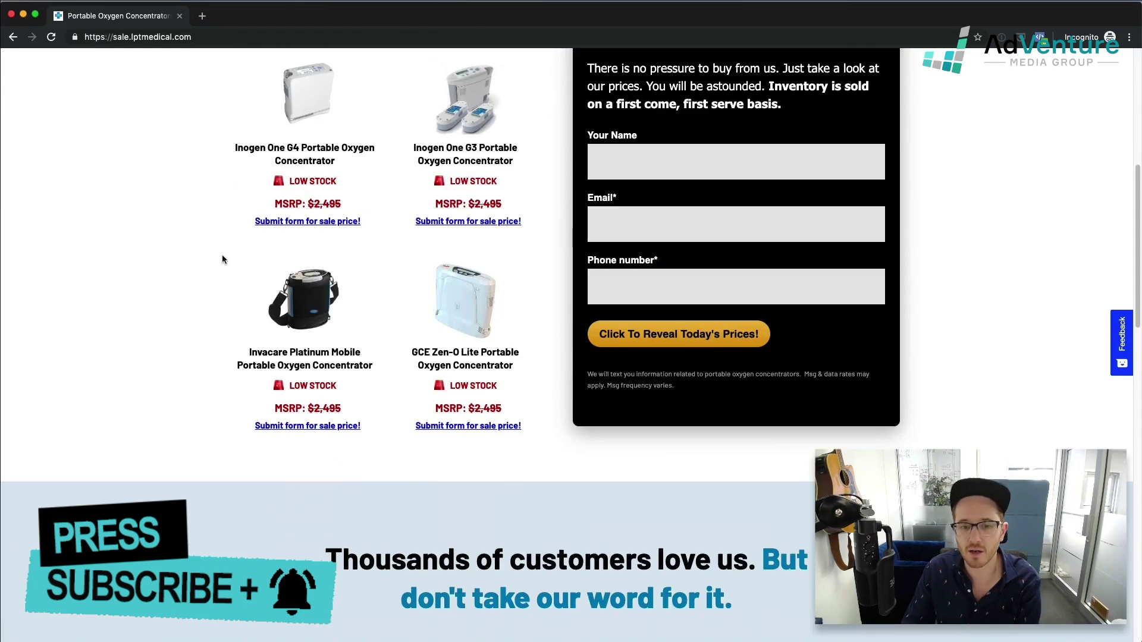
scroll(232, 322, up, 8)
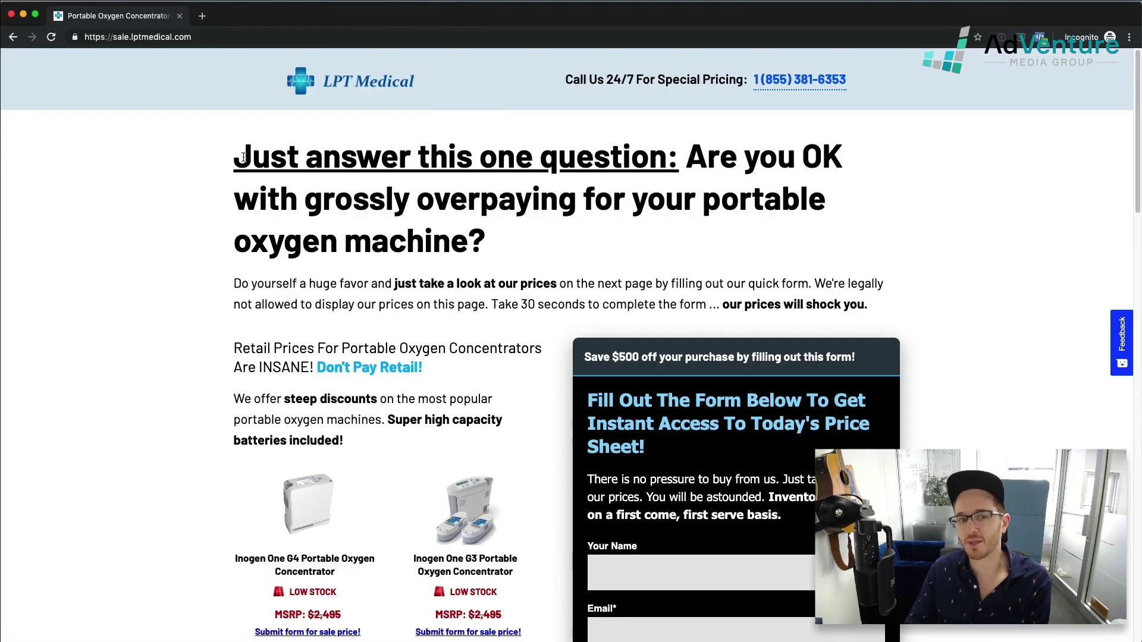
scroll(234, 321, down, 20)
scroll(236, 288, up, 20)
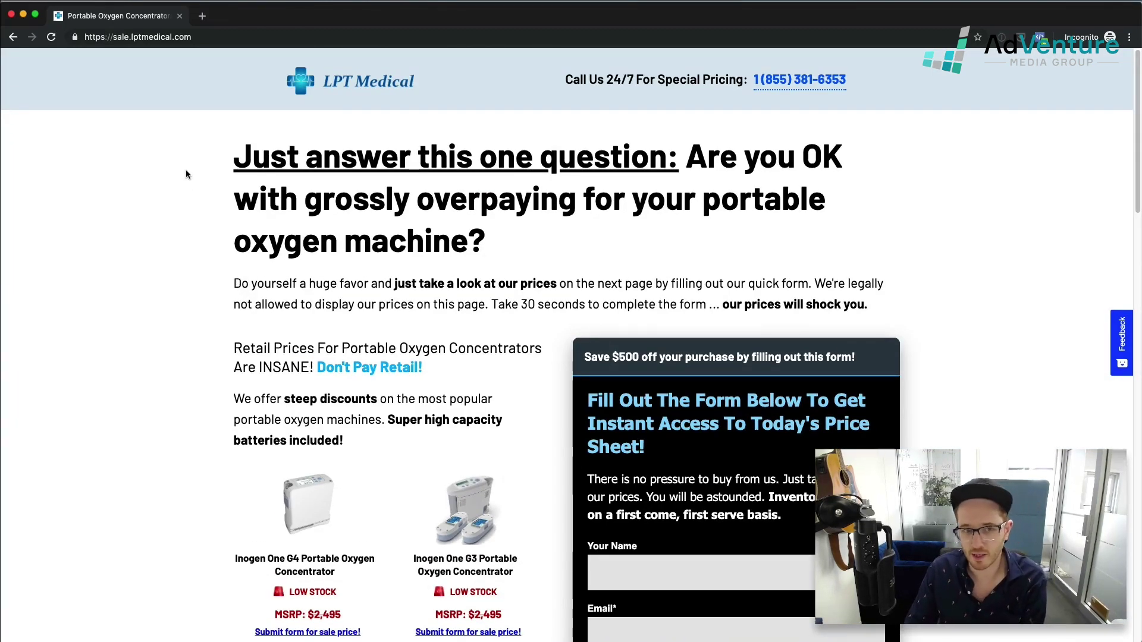
scroll(203, 189, down, 15)
scroll(200, 188, up, 15)
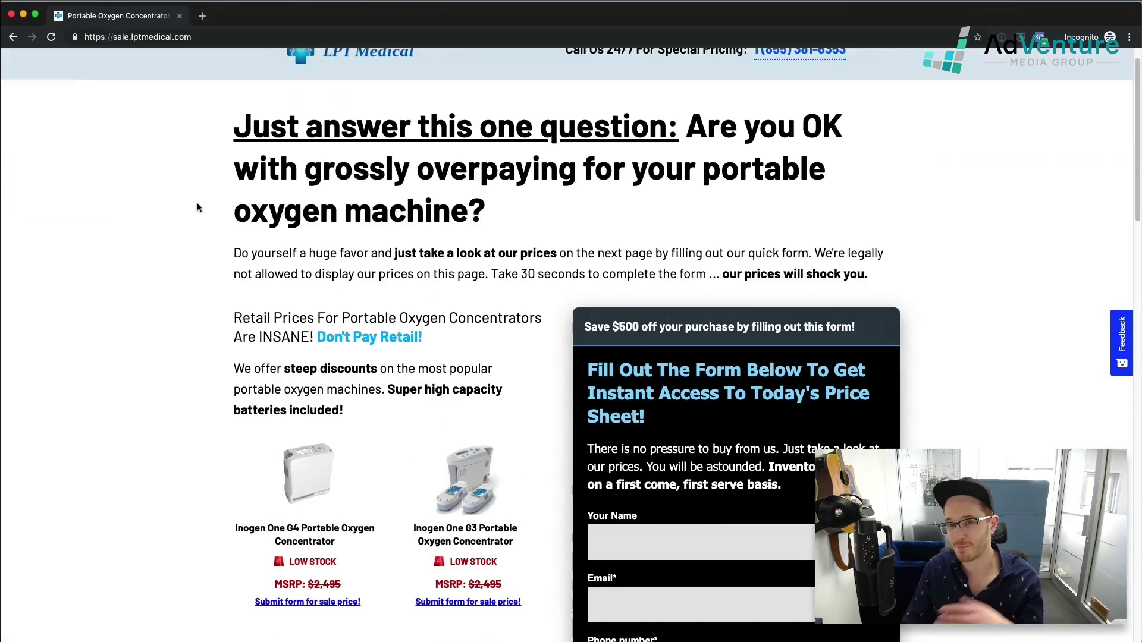
scroll(196, 207, up, 1)
drag(229, 152, 491, 247)
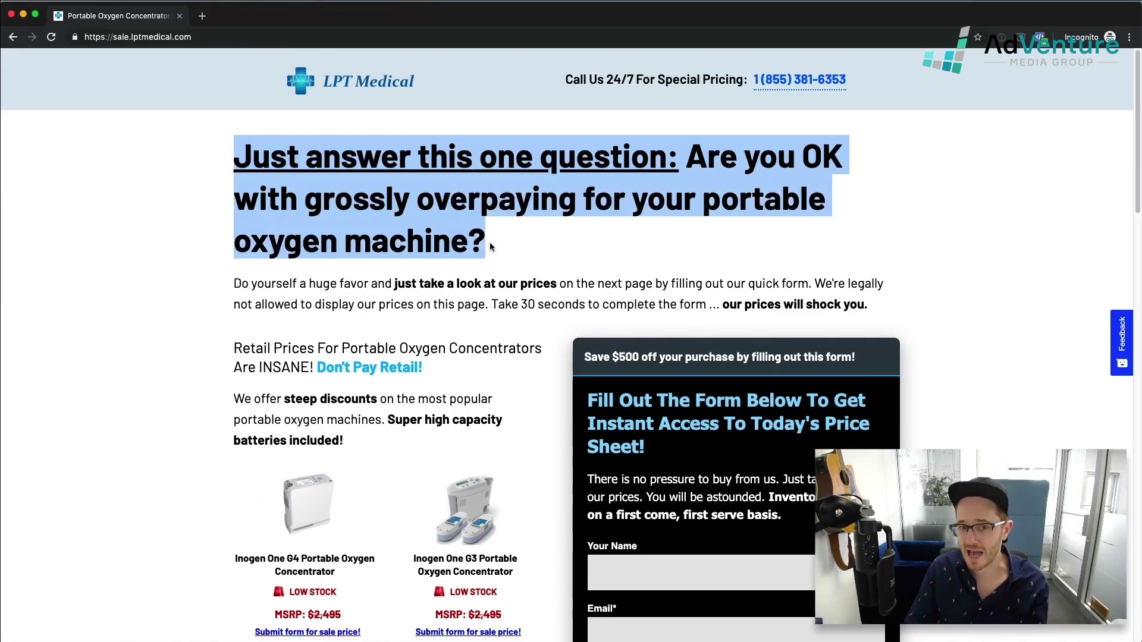
click(491, 300)
drag(921, 299, 218, 156)
Check the price-sheet form's Email field, dismissing the saved-email suggestions.
scroll(317, 431, down, 5)
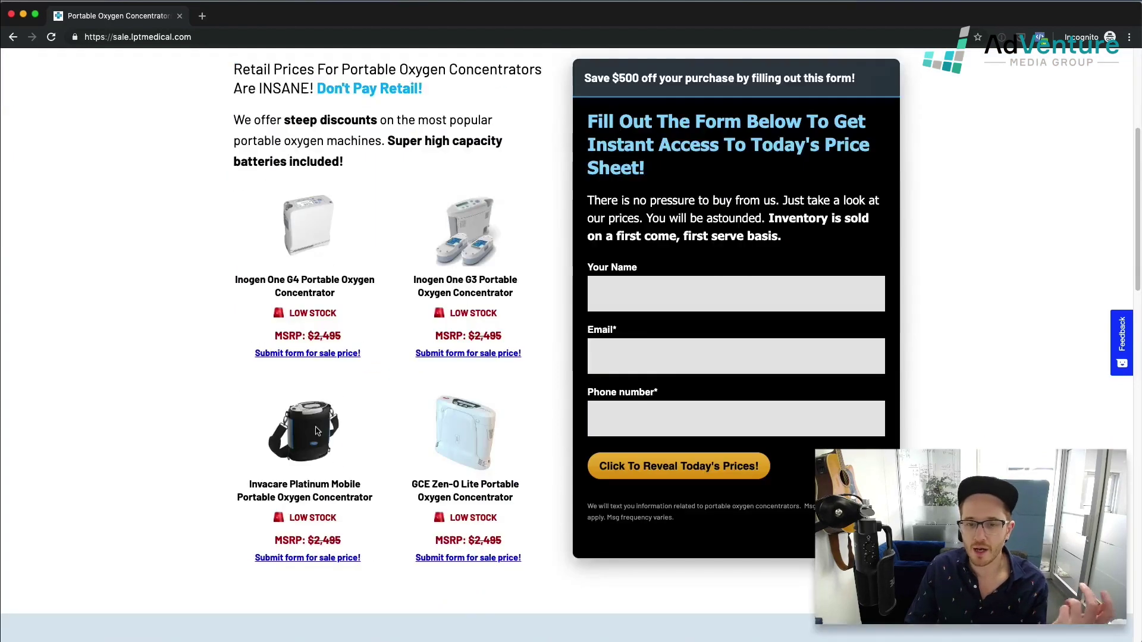
scroll(333, 510, down, 2)
scroll(345, 491, up, 4)
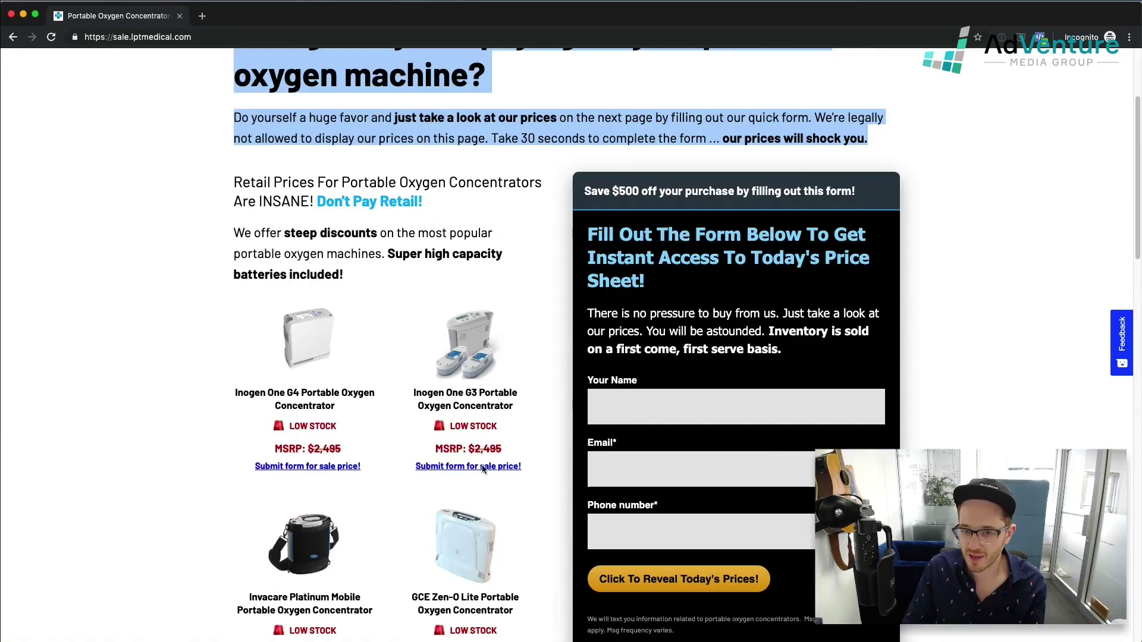
click(720, 473)
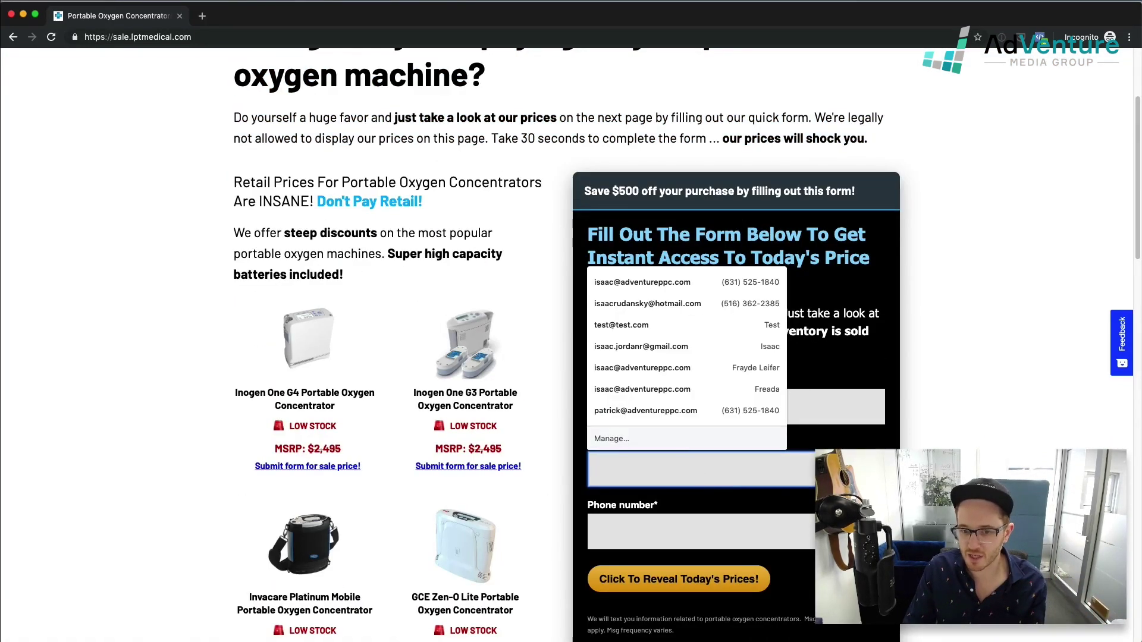
key(Escape)
scroll(571, 345, up, 3)
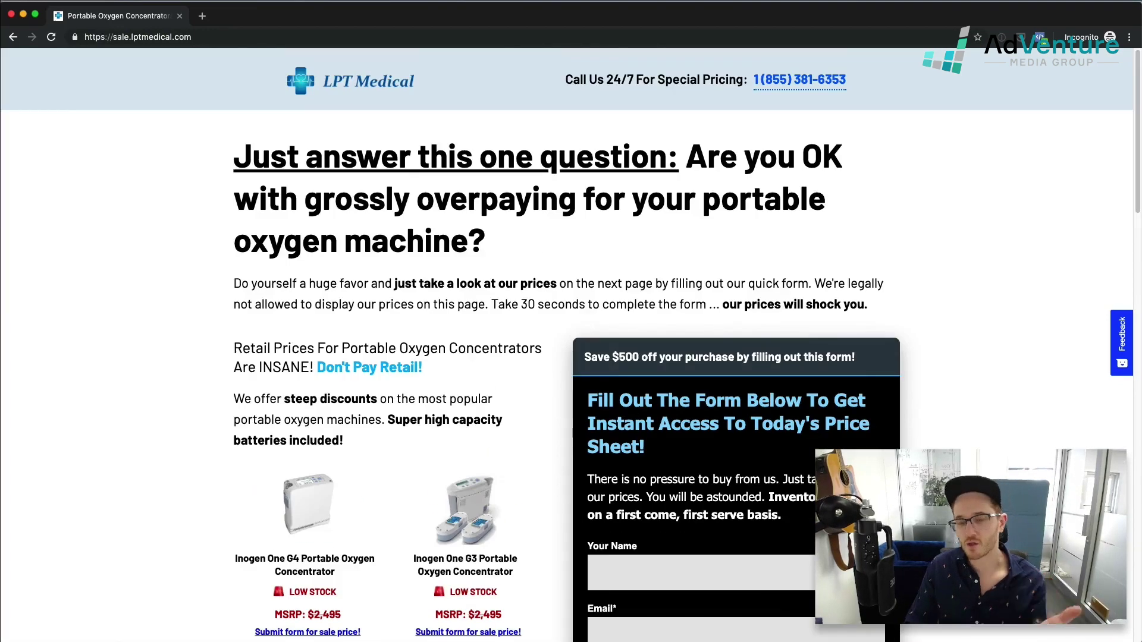